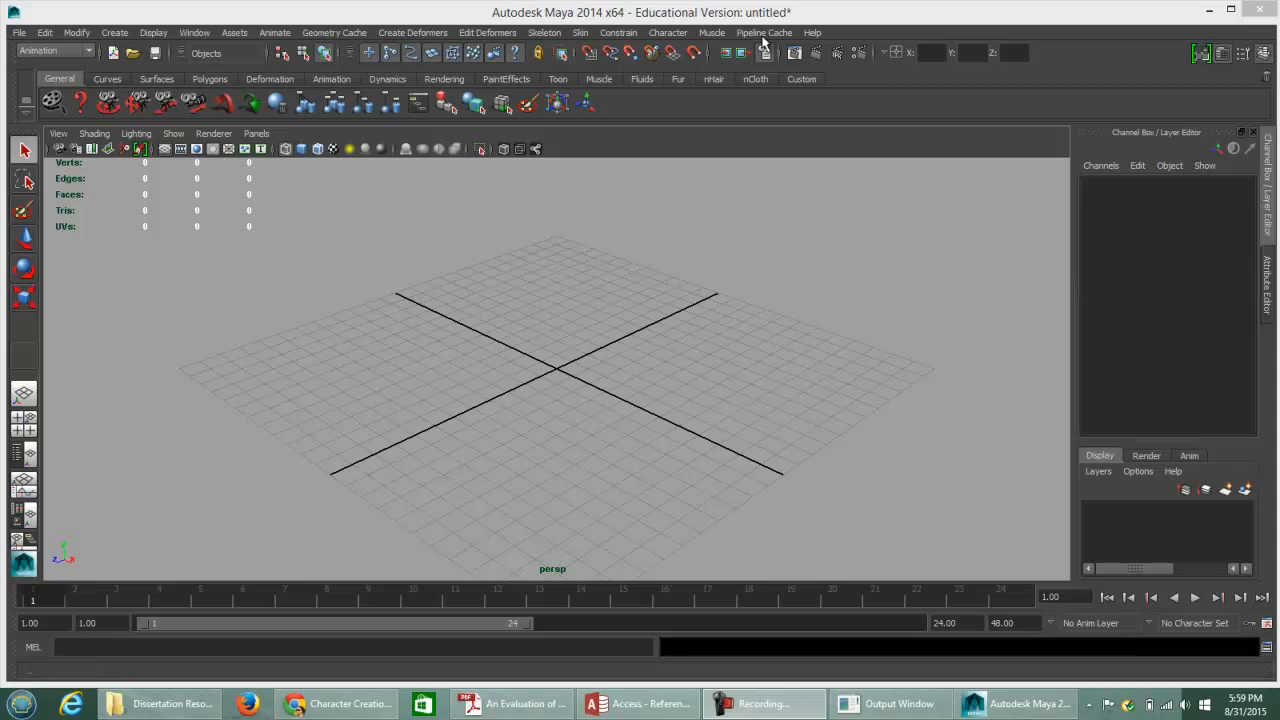
Turn on the ViewCube in the interface preferences.
mouse_move(594, 331)
left_mouse_down("alt")
mouse_move(638, 345)
mouse_move(543, 288)
mouse_move(578, 330)
mouse_move(541, 284)
mouse_move(611, 334)
left_mouse_up("alt")
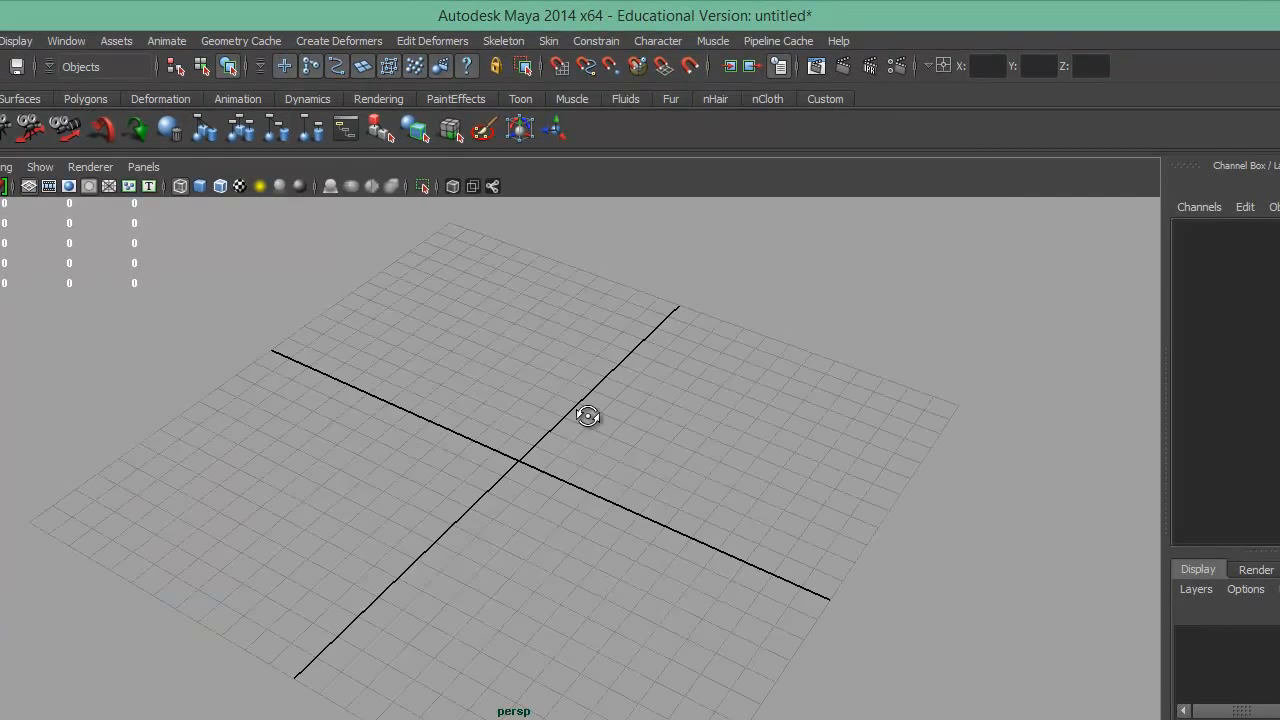
left_click_drag(587, 416, 561, 381, "alt")
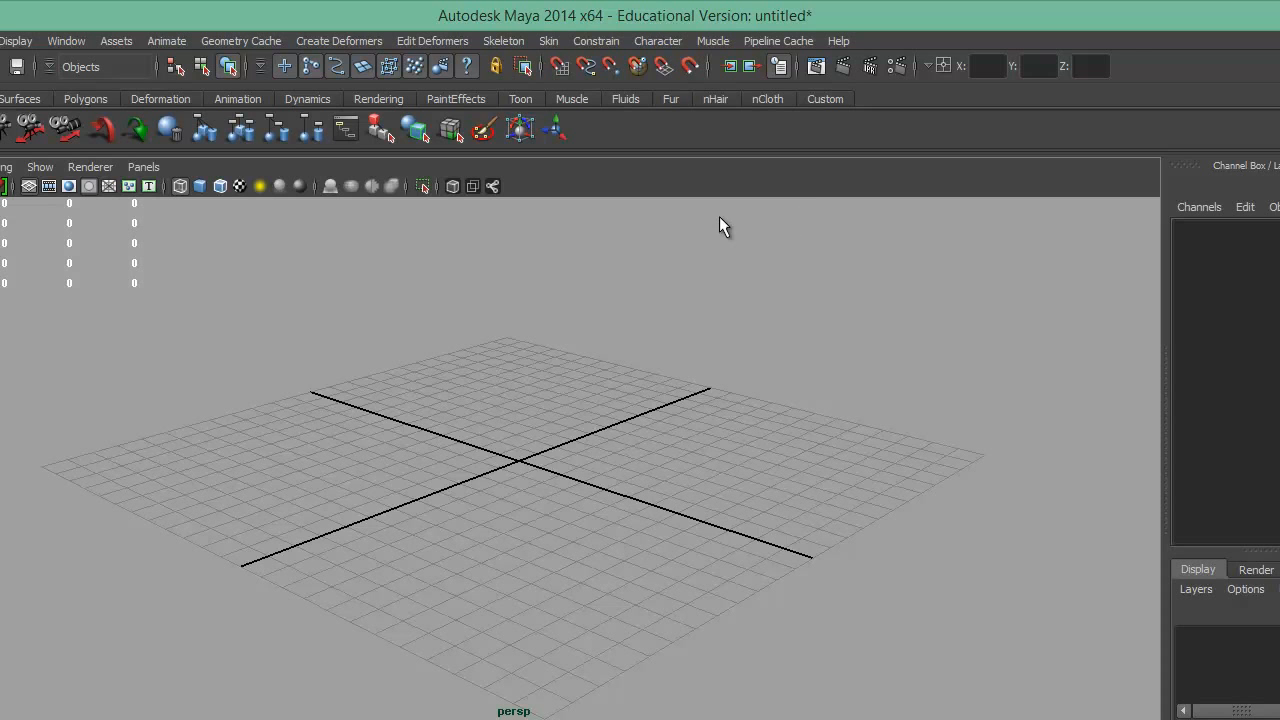
left_click(66, 40)
mouse_move(72, 147)
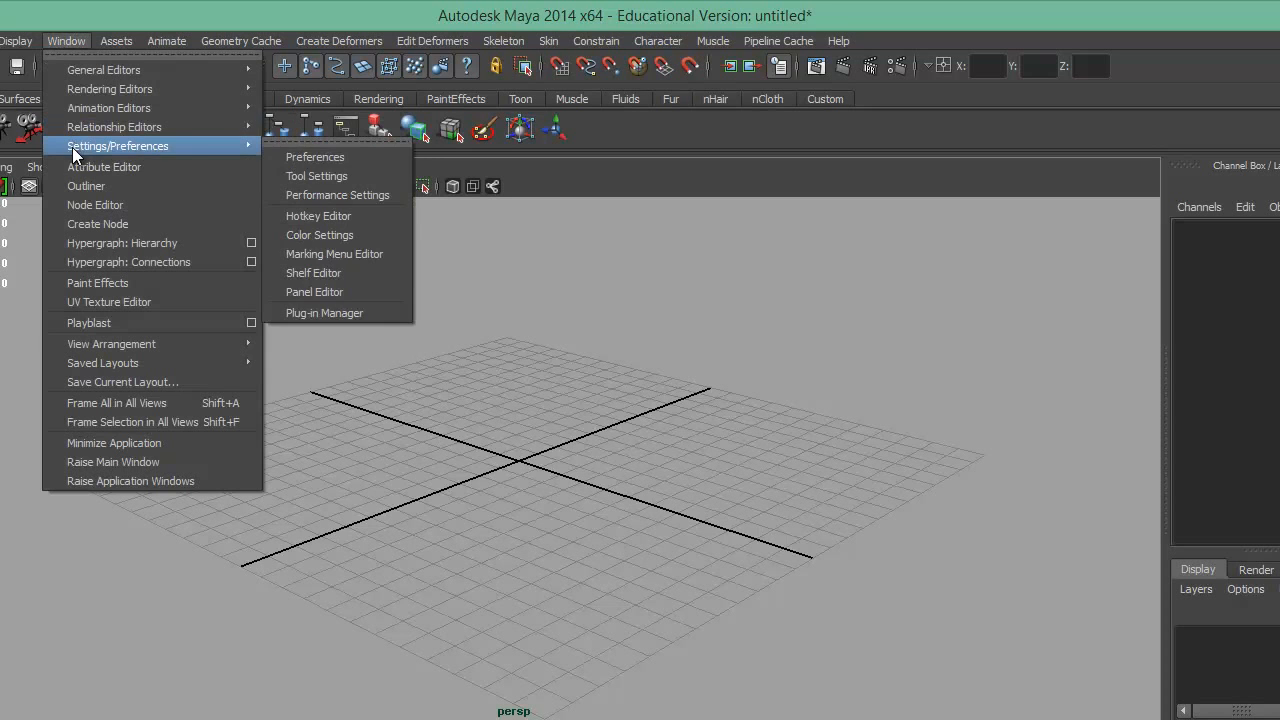
left_click(300, 156)
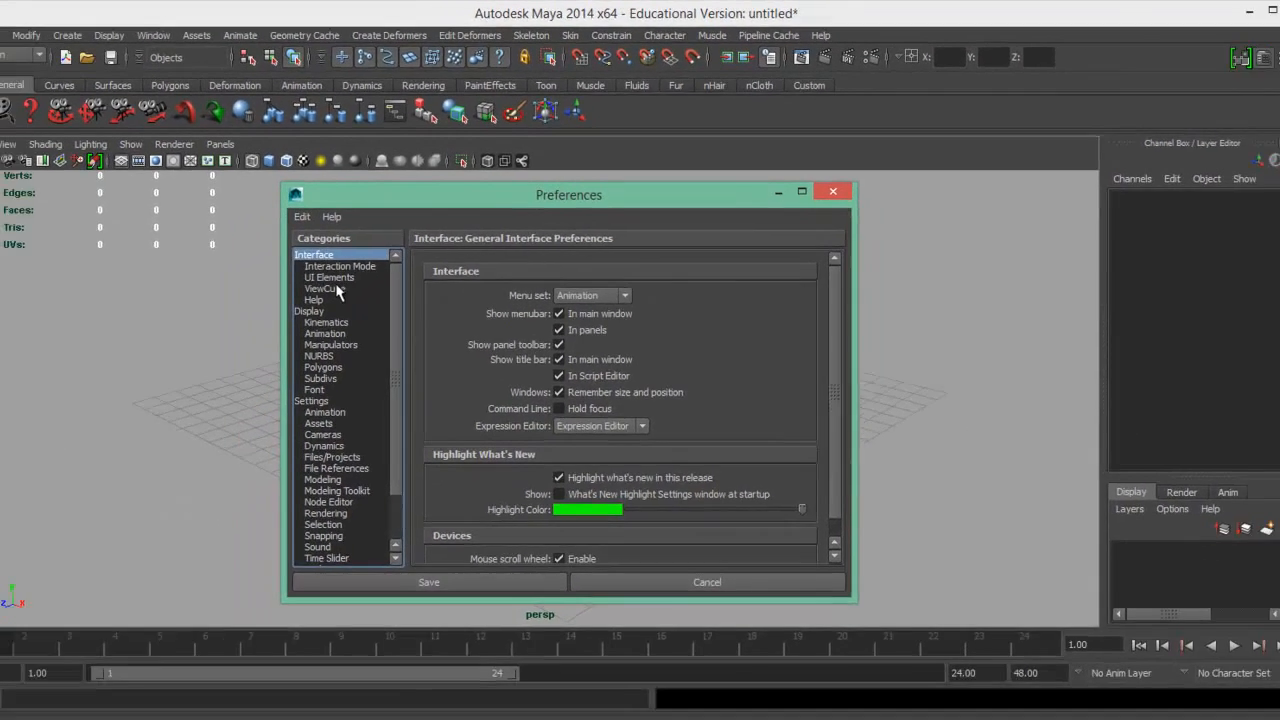
left_click(278, 338)
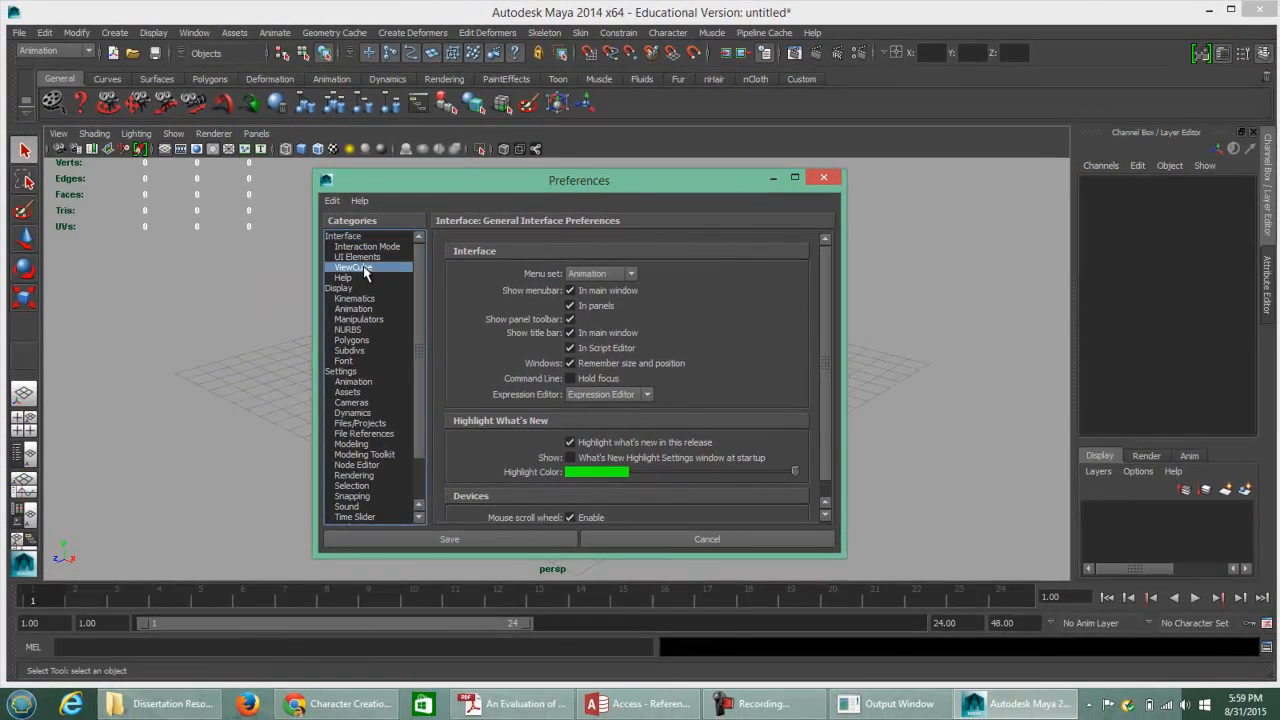
left_click(455, 252)
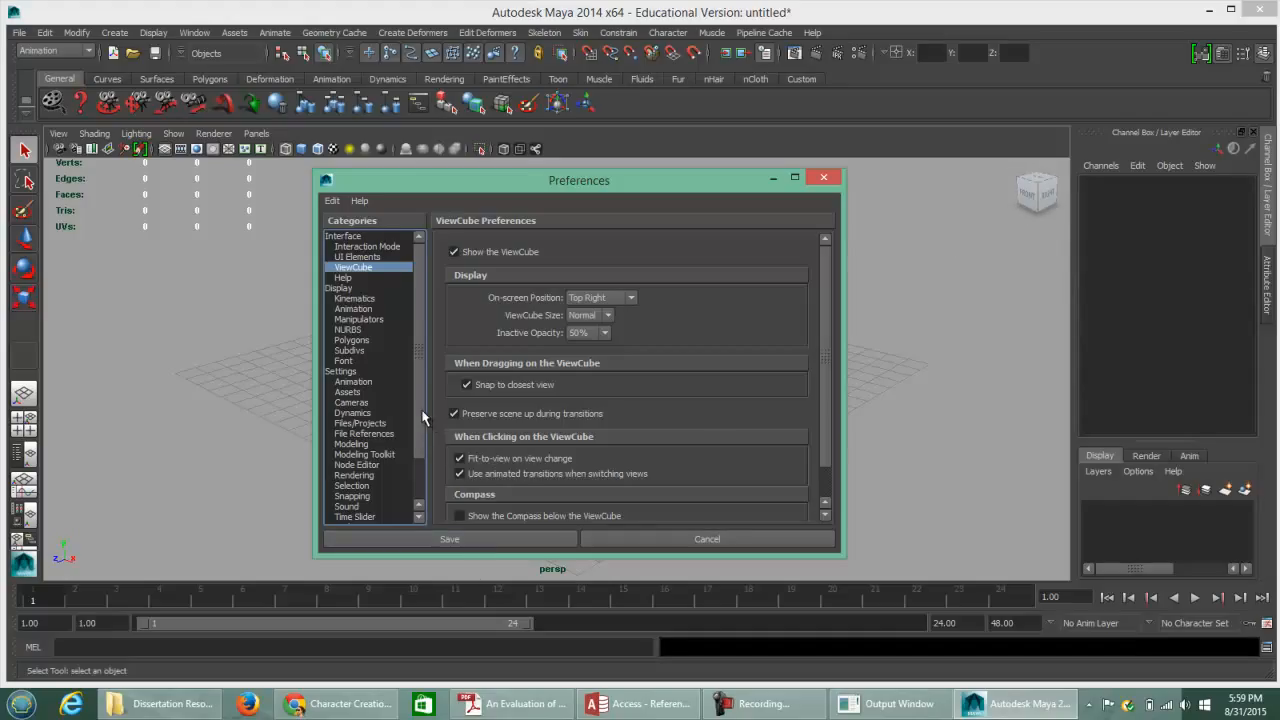
Set the undo queue to Infinite and save the preferences.
left_click_drag(420, 402, 418, 470)
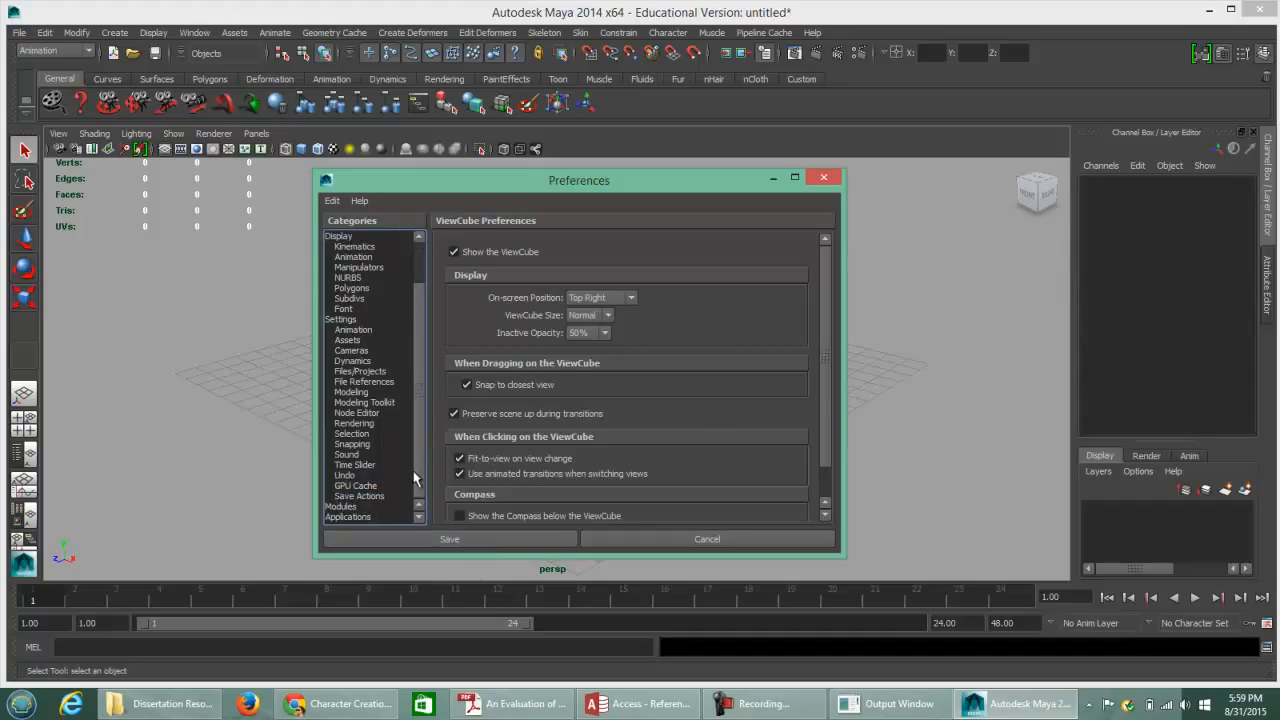
left_click(345, 476)
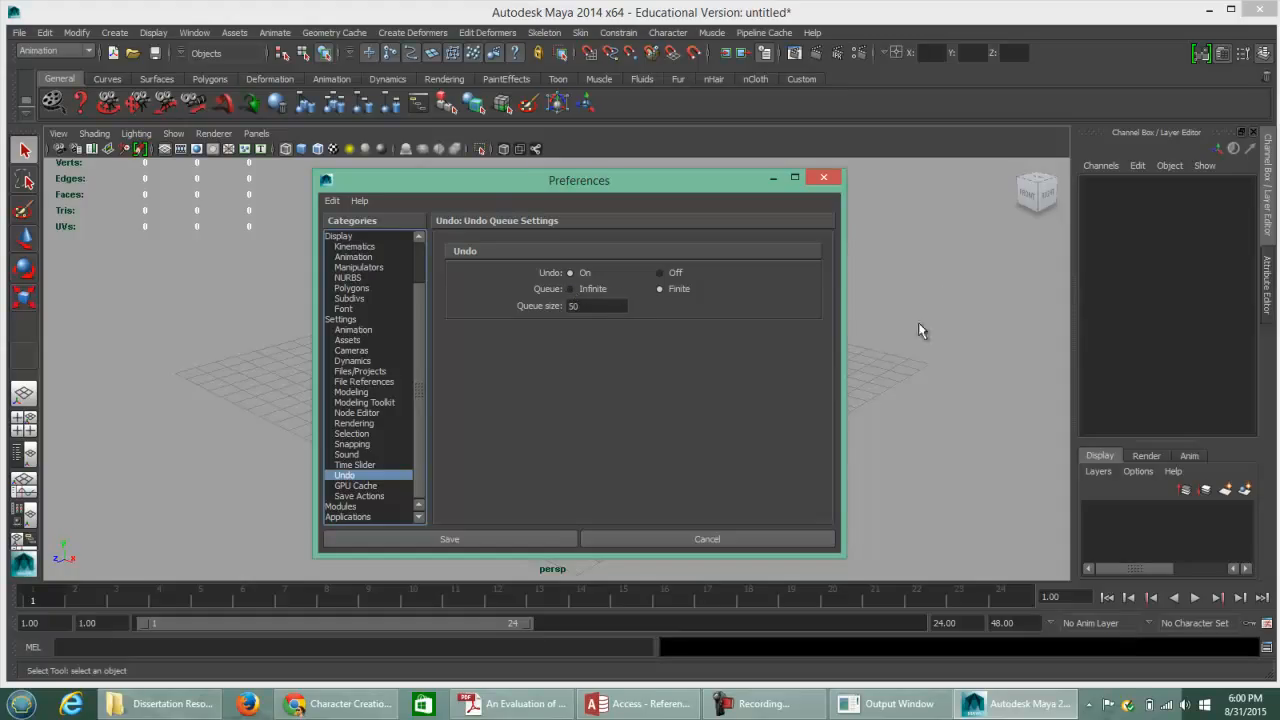
left_click(571, 289)
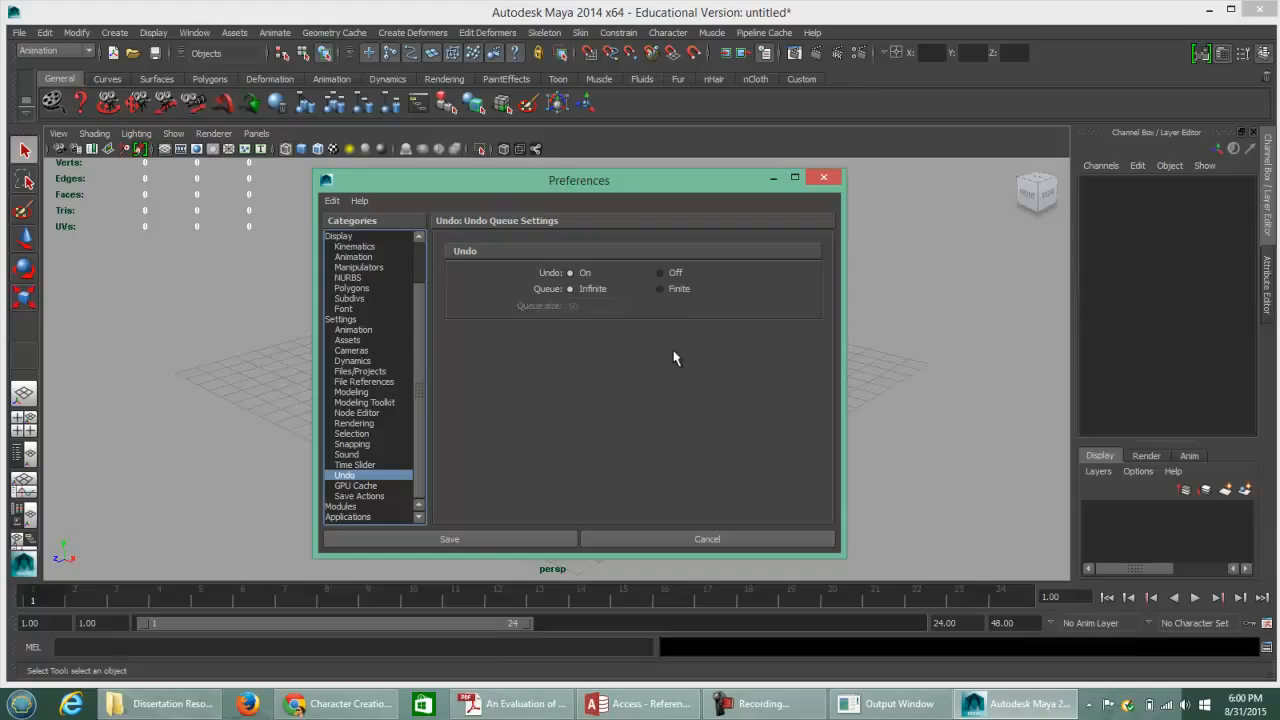
left_click(477, 541)
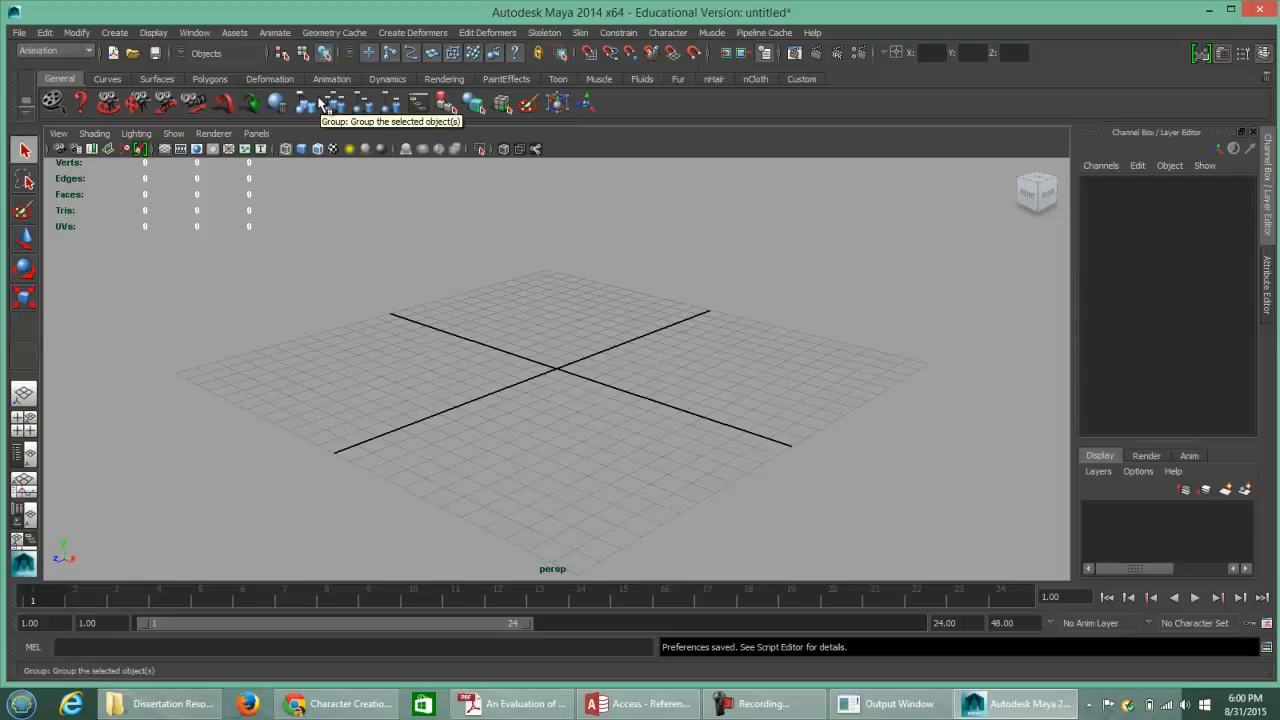
Create a polygon sphere at the origin and expand its construction settings.
left_click(115, 33)
mouse_move(125, 78)
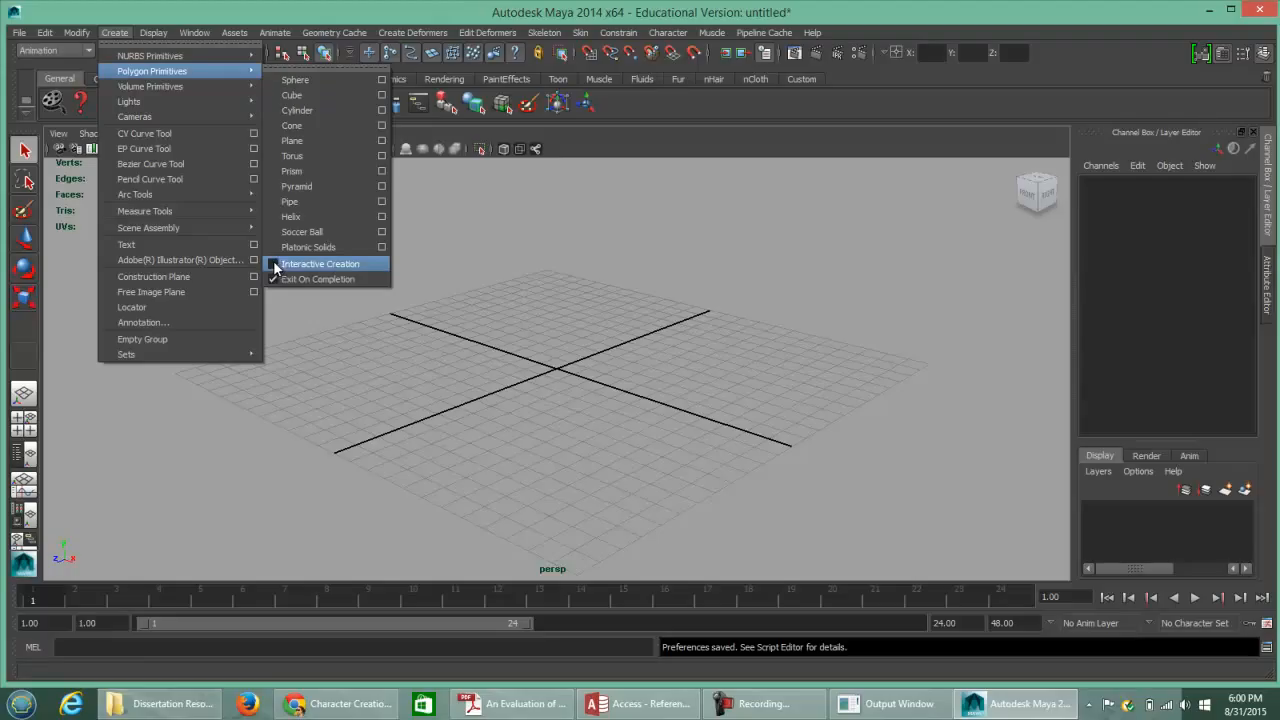
left_click(297, 80)
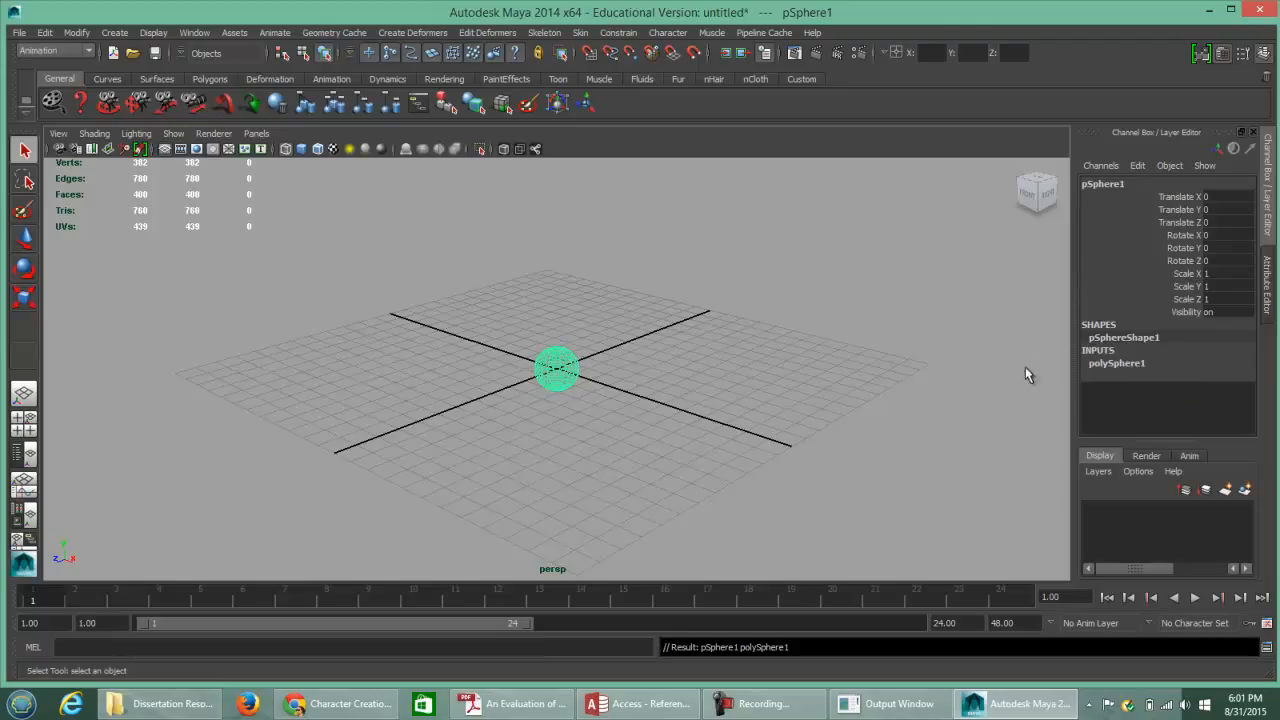
left_click(1113, 365)
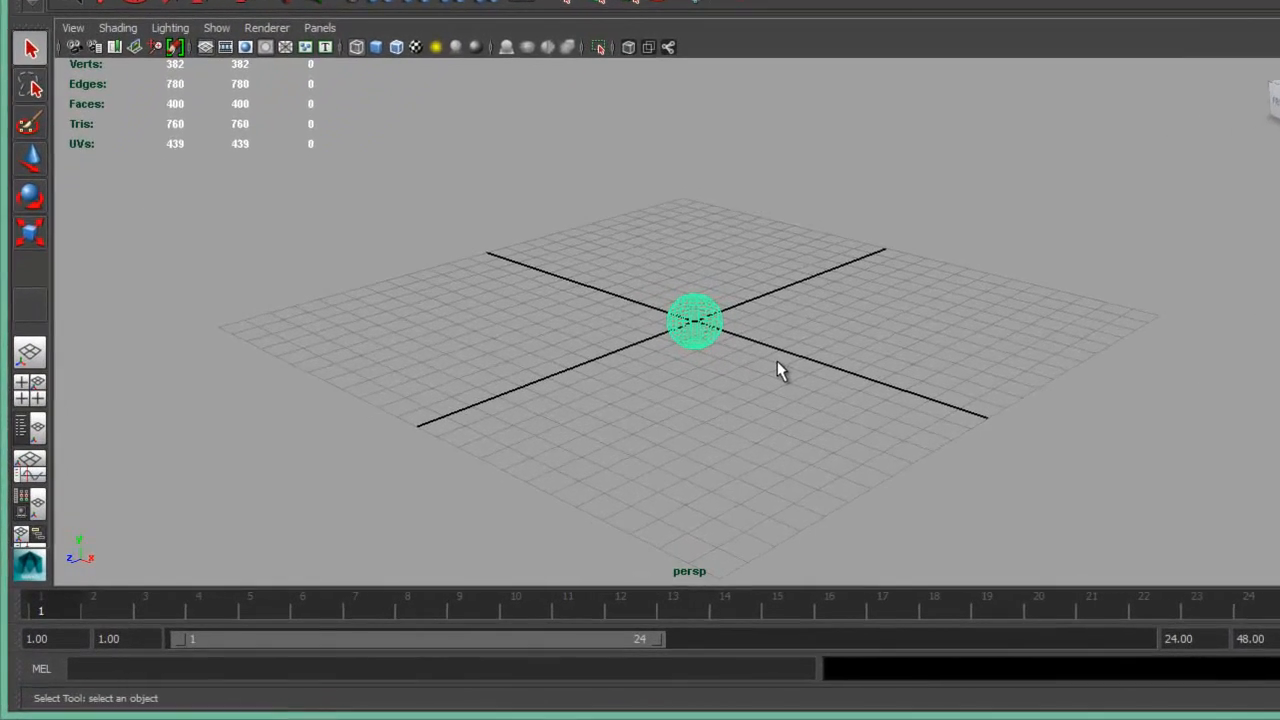
Move the polygon sphere slightly along Z to about 0.07, and return to the home view.
left_click_drag(674, 395, 677, 485, "alt")
left_click_drag(780, 473, 767, 376, "alt")
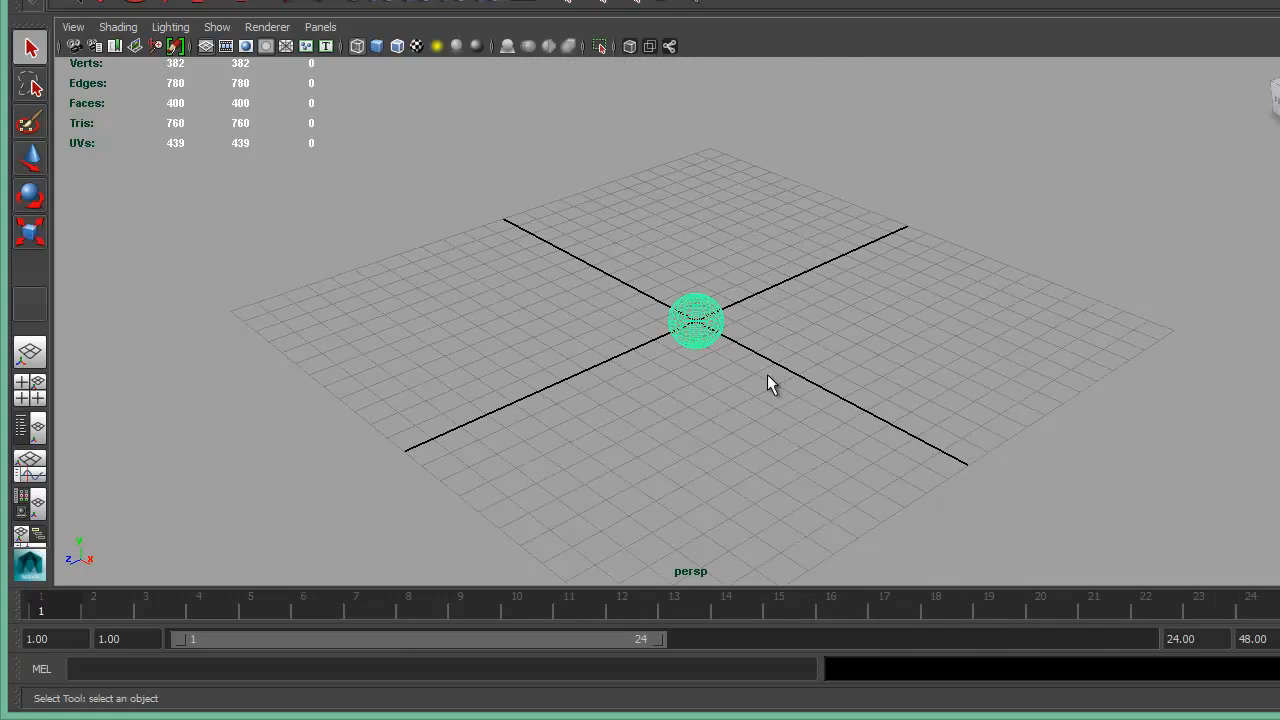
left_click(30, 160)
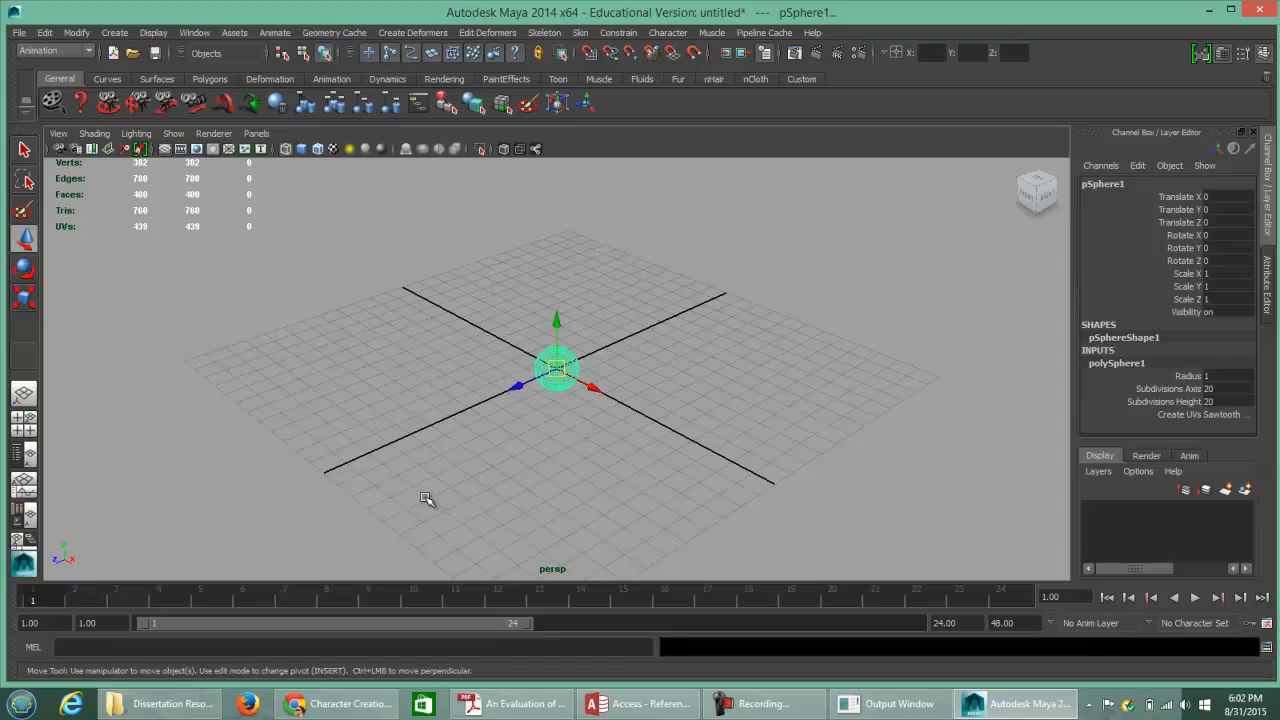
left_click_drag(426, 497, 519, 481, "alt")
left_click_drag(534, 457, 537, 463, "alt")
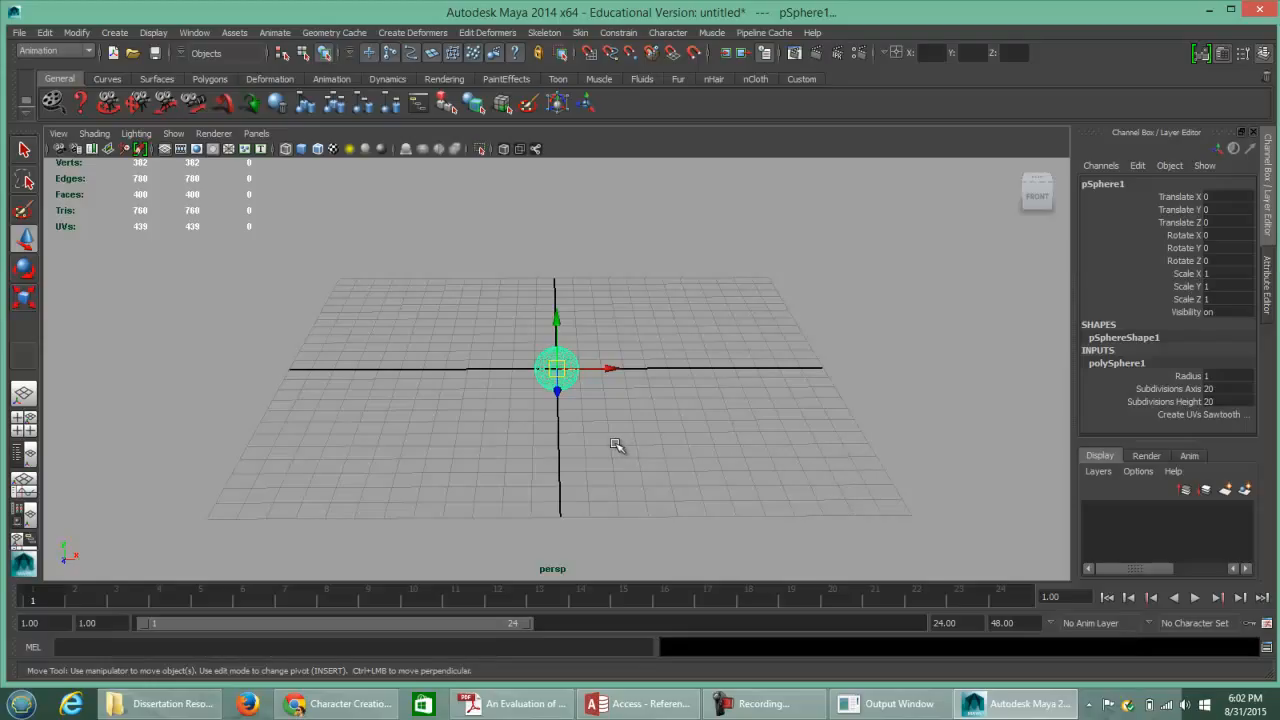
left_click(557, 393)
mouse_move(557, 395)
left_mouse_down()
mouse_move(551, 449)
mouse_move(558, 402)
left_mouse_up()
left_click(1018, 168)
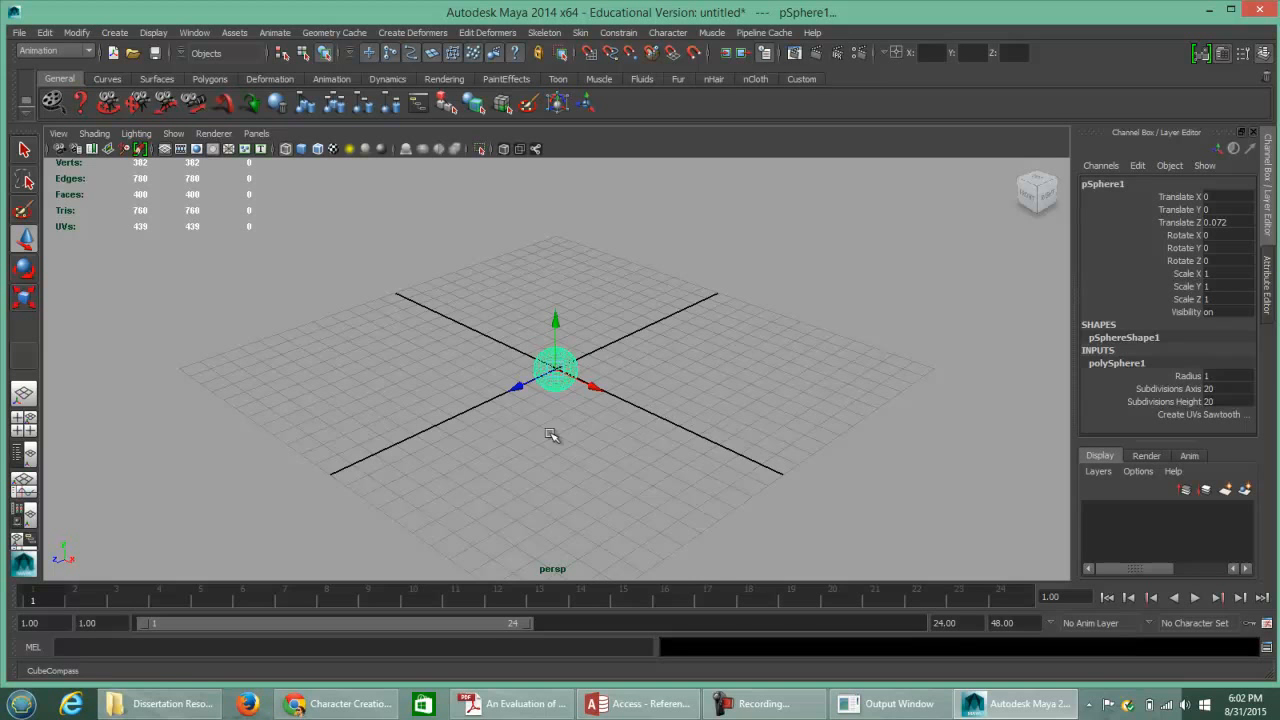
Move the polygon sphere along the X axis to about -7.2.
mouse_move(529, 434)
left_mouse_down("alt")
mouse_move(546, 443)
mouse_move(559, 431)
mouse_move(500, 403)
mouse_move(589, 417)
mouse_move(526, 420)
mouse_move(549, 426)
mouse_move(537, 434)
mouse_move(543, 420)
left_mouse_up("alt")
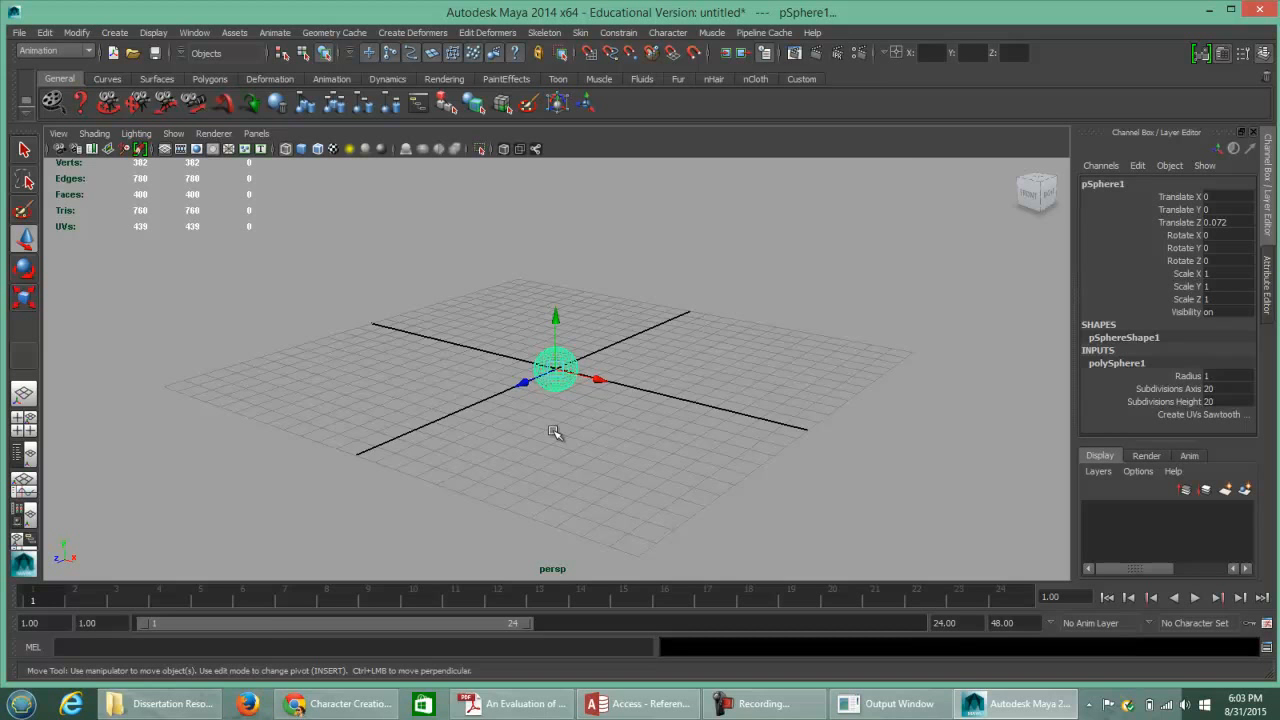
left_click_drag(557, 431, 741, 545, "alt")
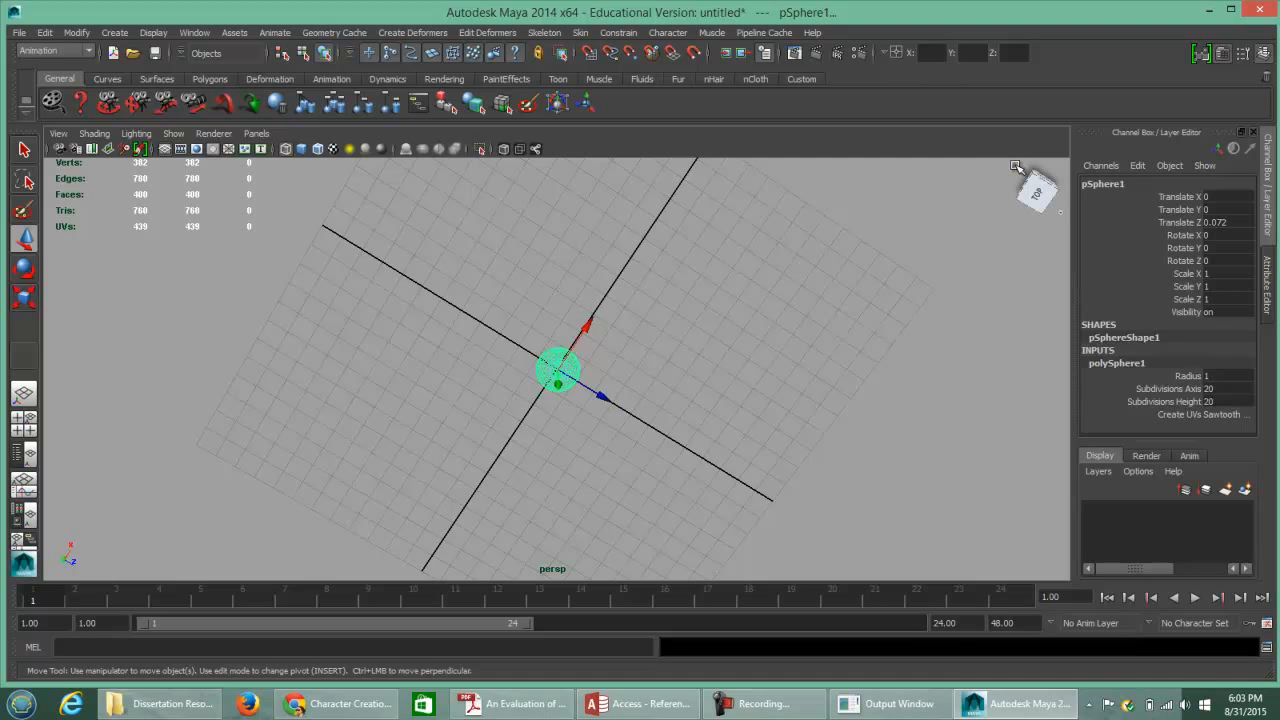
left_click(1016, 167)
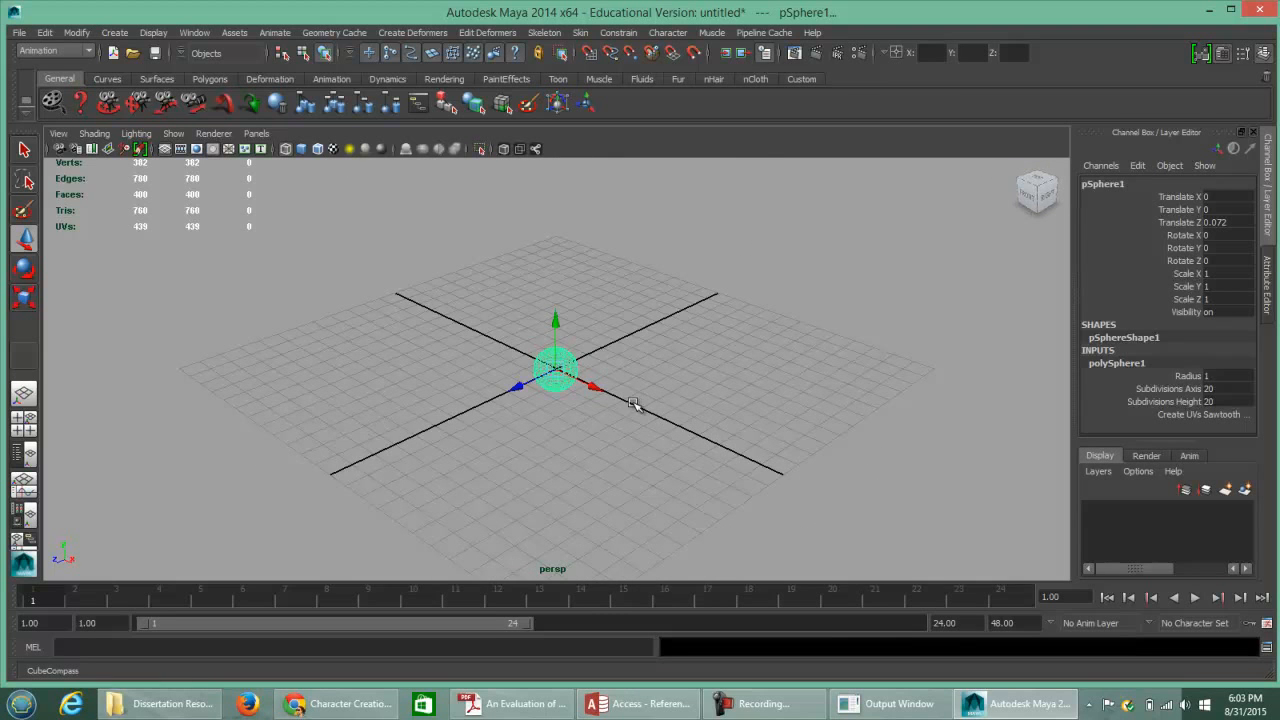
left_click_drag(591, 386, 483, 334)
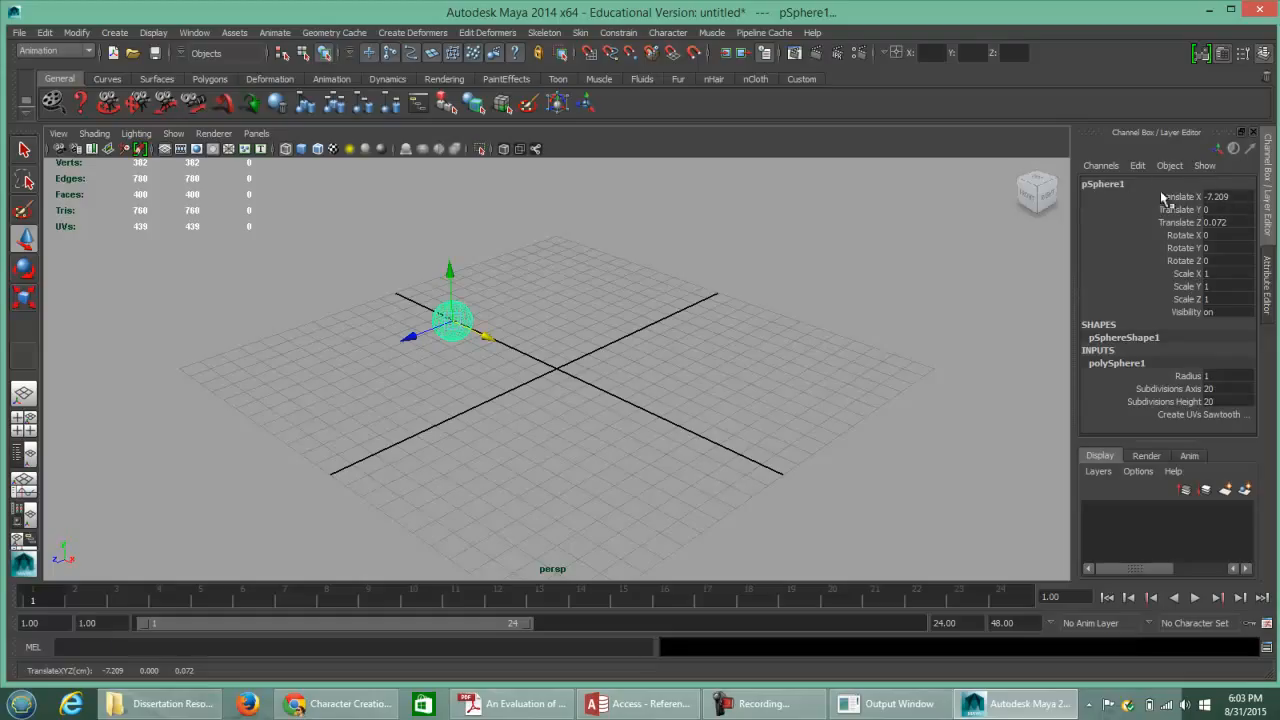
Compare the sphere's details in the Attribute Editor and the Channel Box, ending with the Channel Box shown.
left_click(1264, 54)
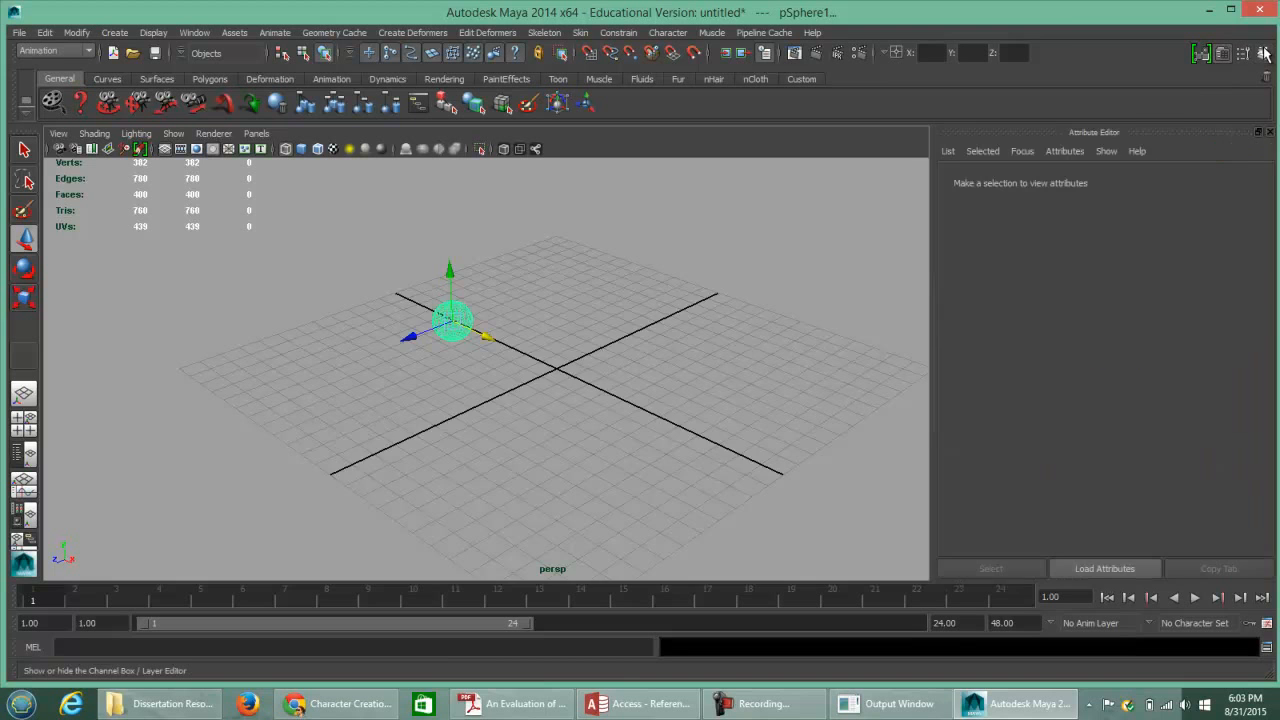
left_click(1265, 54)
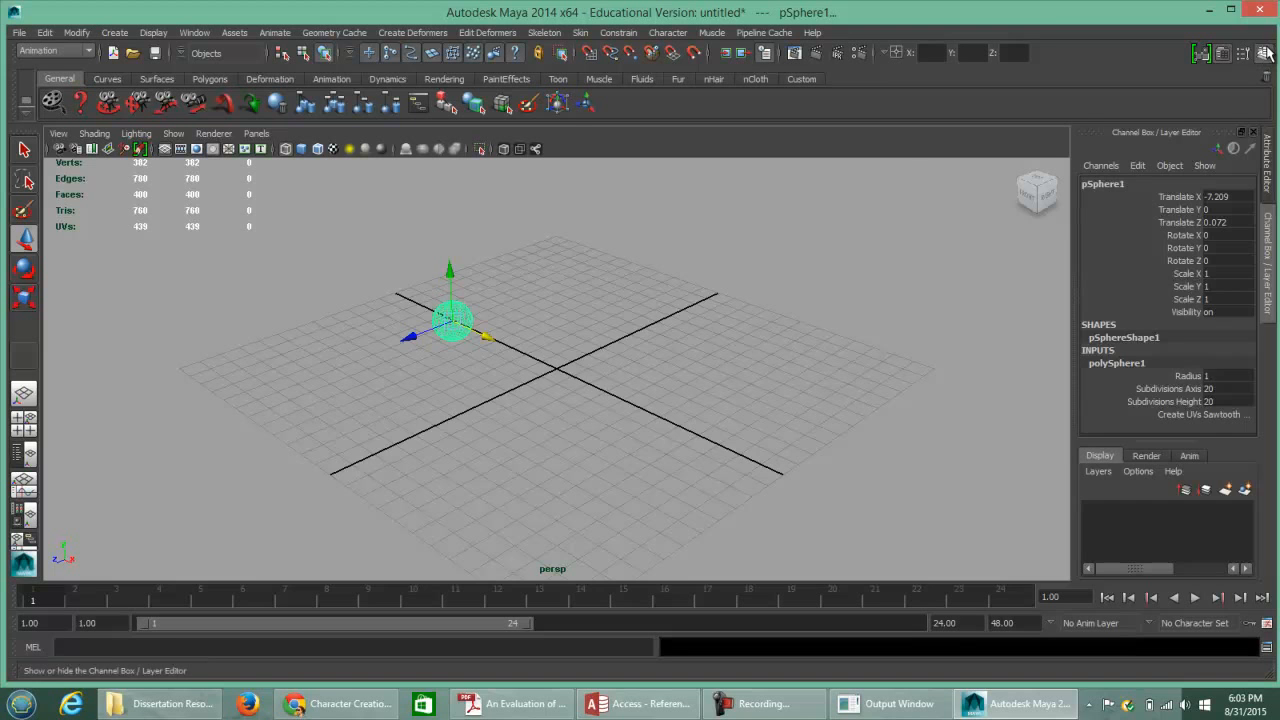
left_click(1265, 55)
left_click(1265, 56)
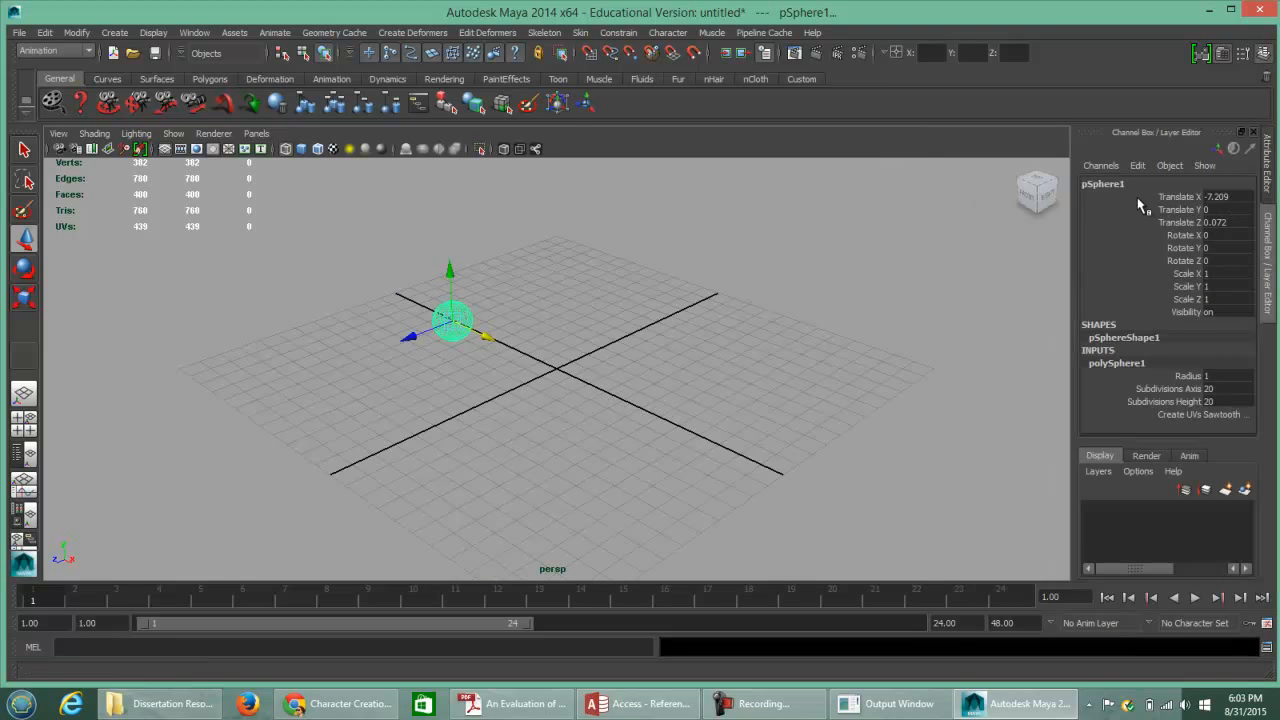
left_click(1265, 56)
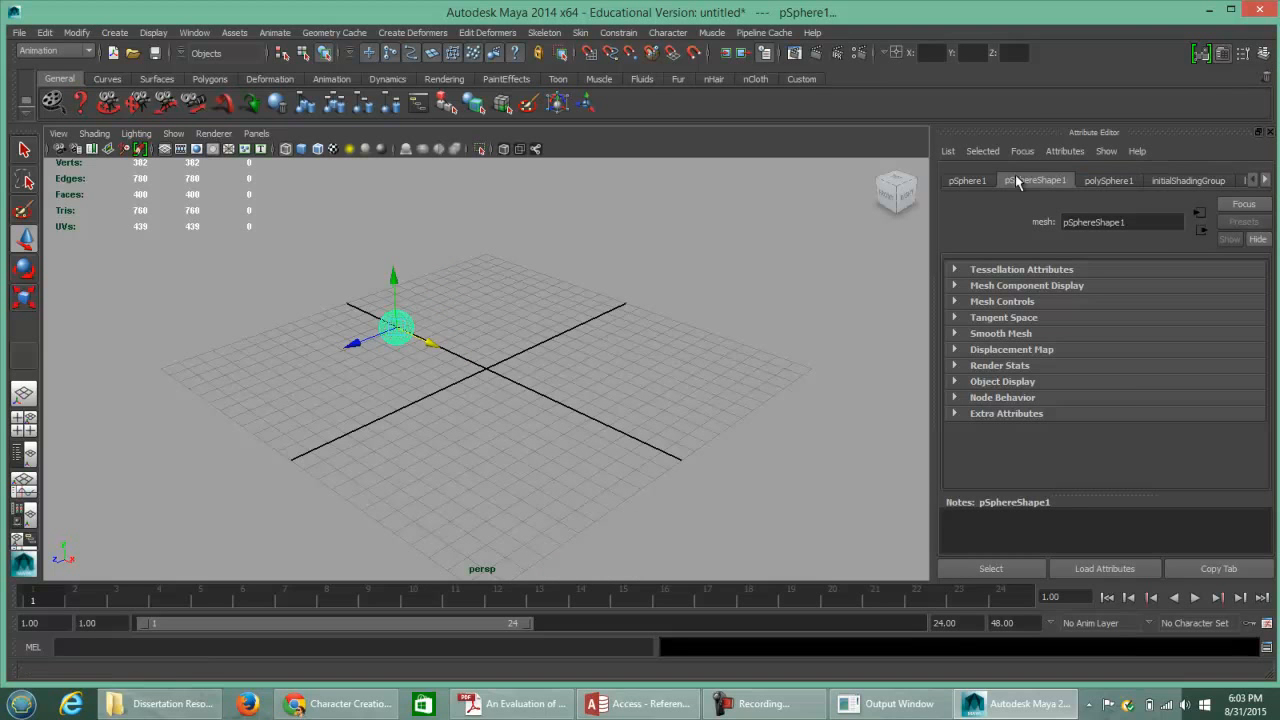
left_click(1264, 55)
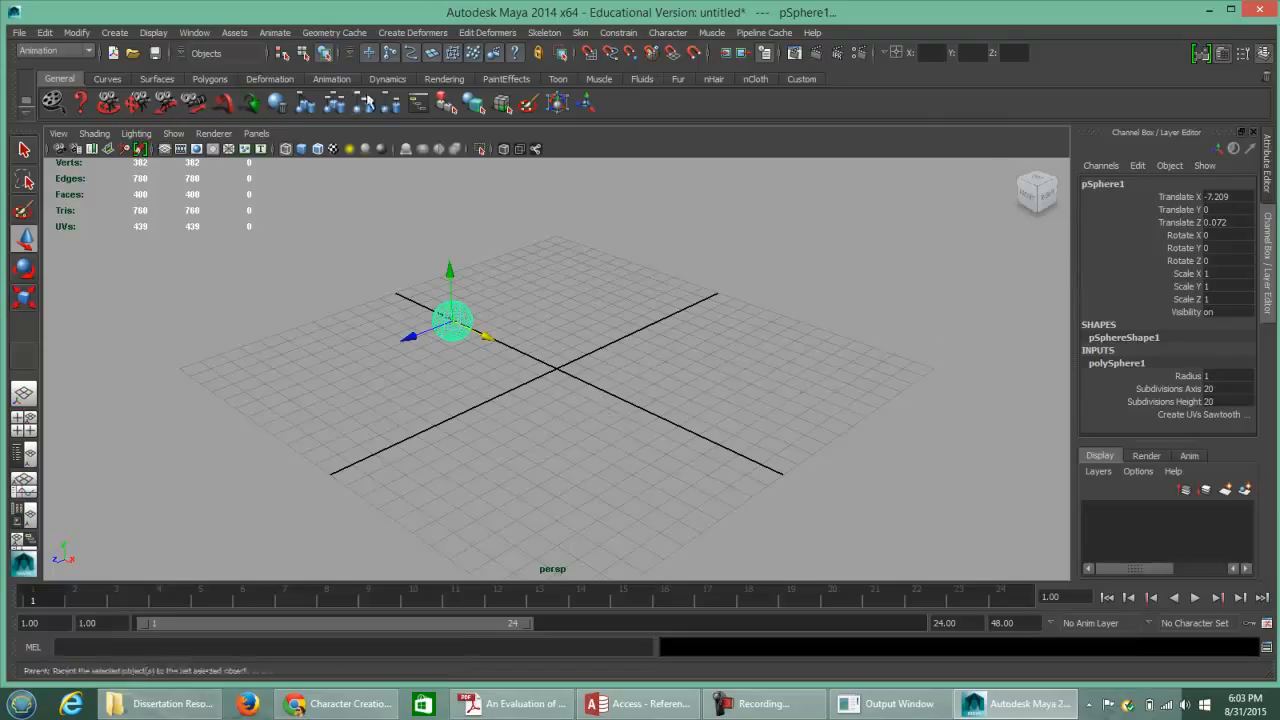
Turn off Interactive Creation for NURBS primitives.
left_click(115, 33)
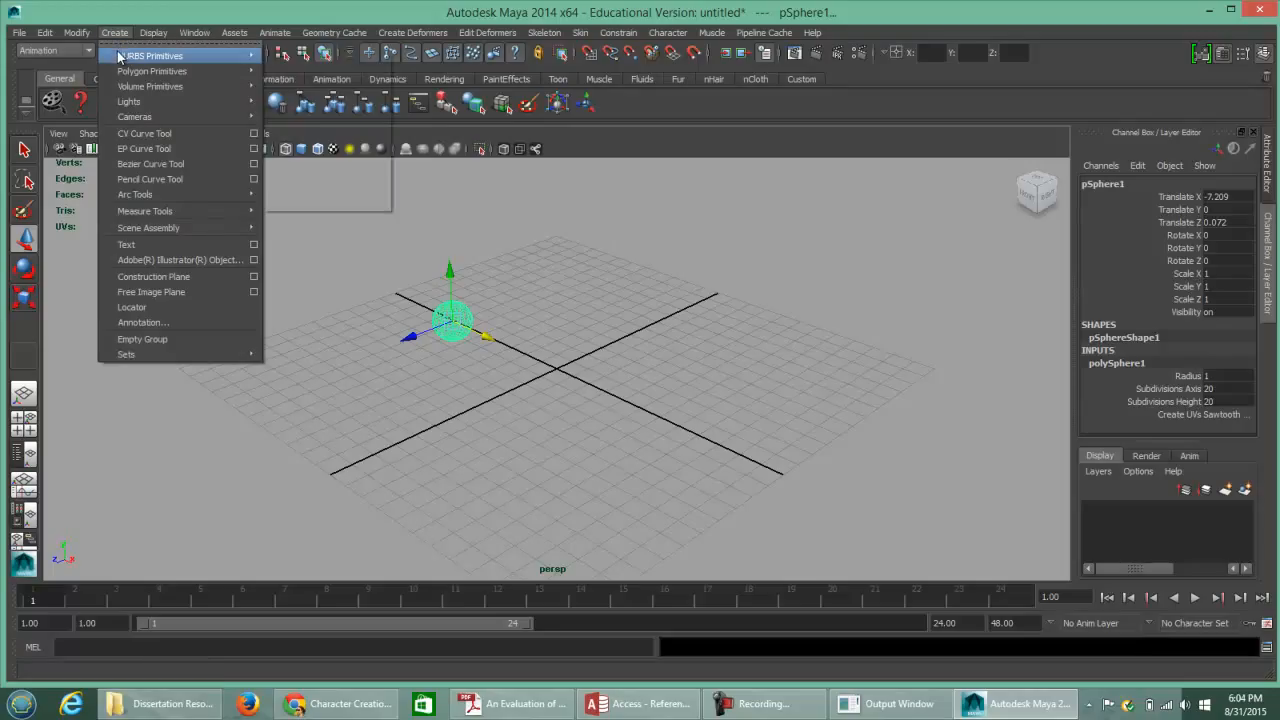
mouse_move(119, 58)
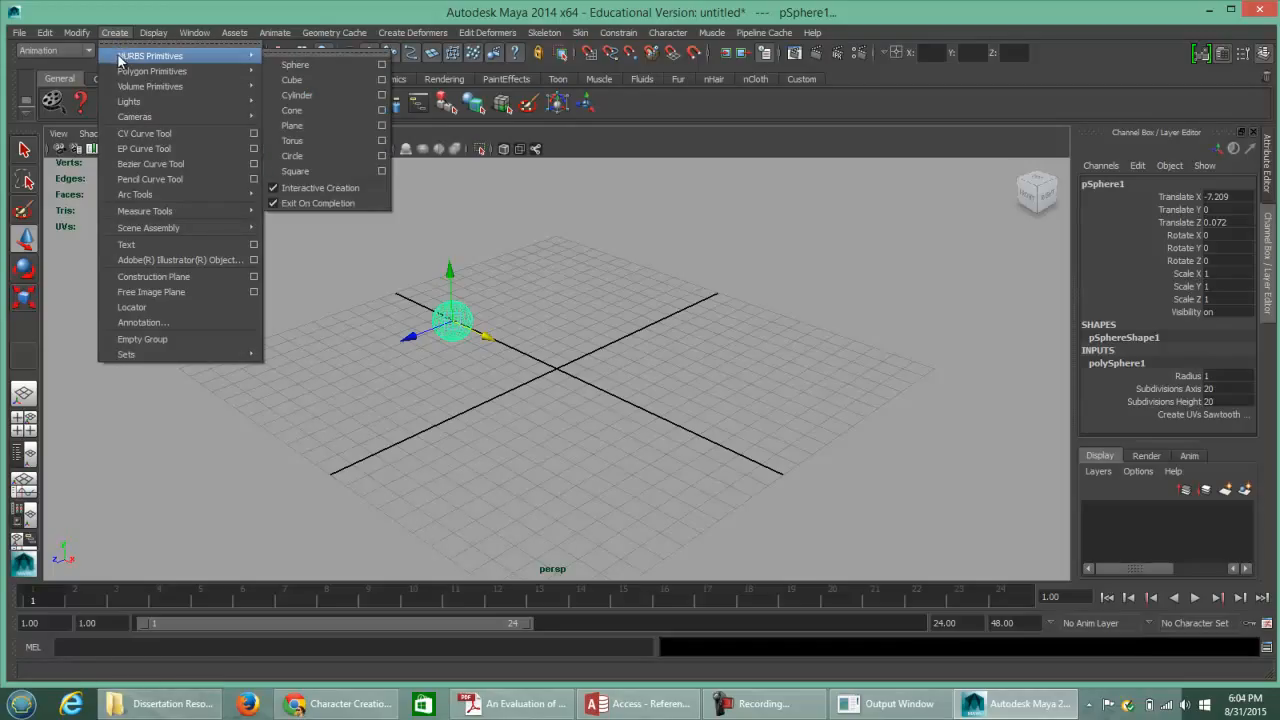
left_click(275, 190)
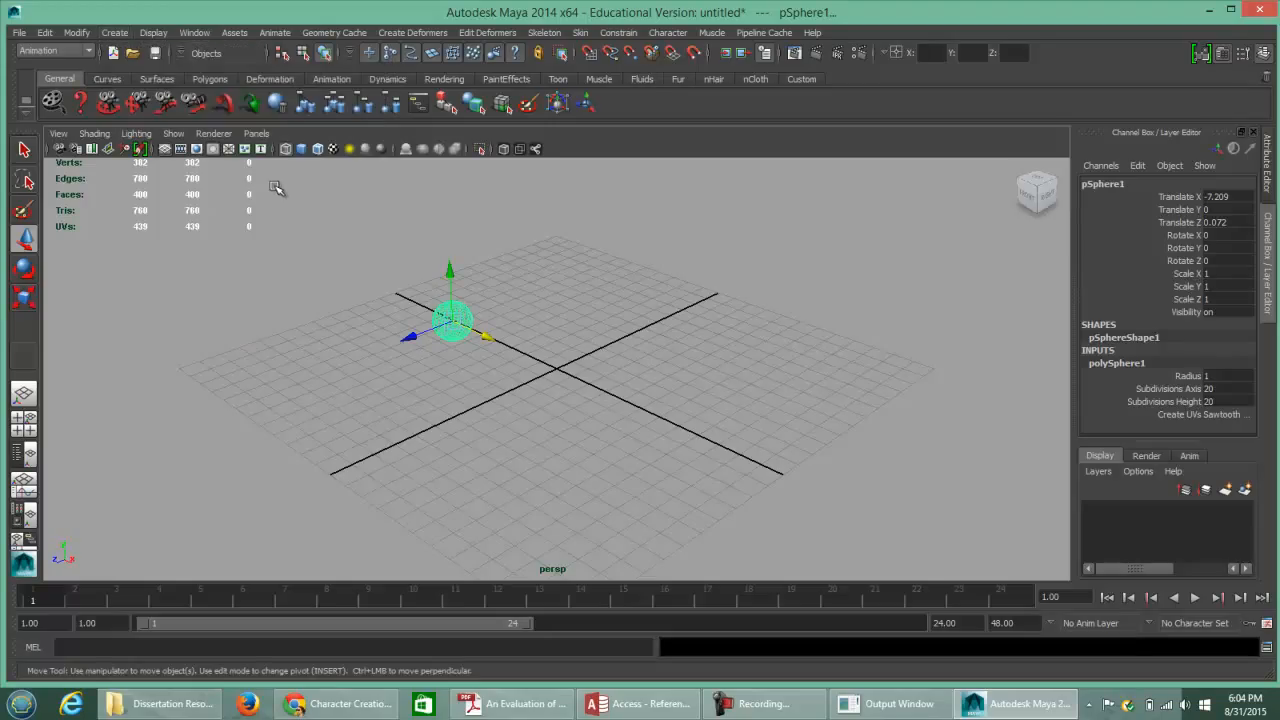
Create a NURBS sphere at the origin and expand its construction settings.
left_click(117, 33)
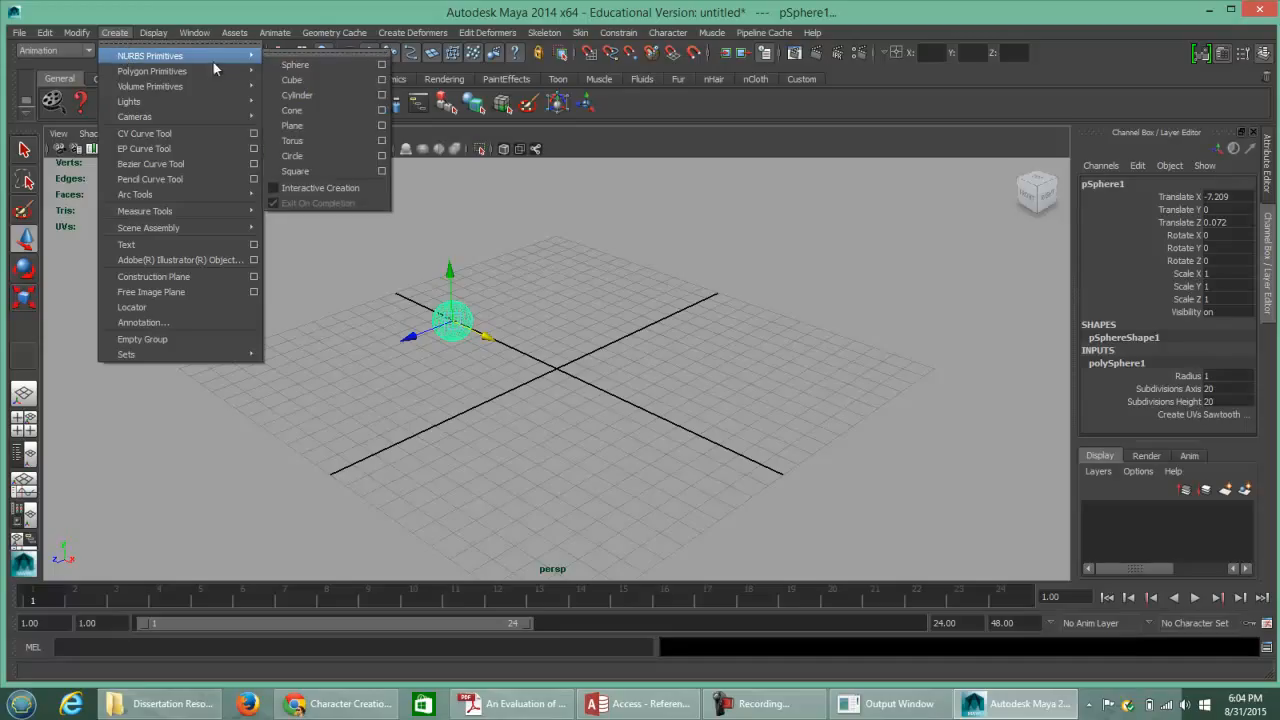
left_click(279, 64)
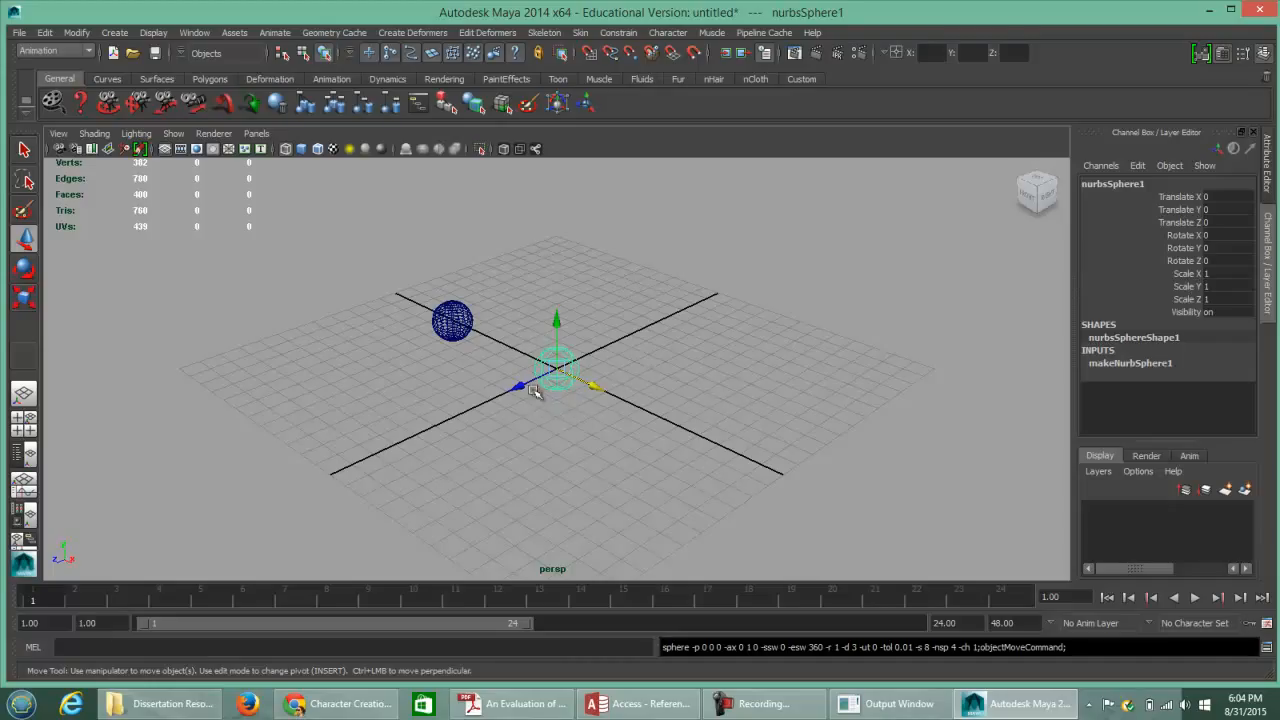
left_click(1140, 364)
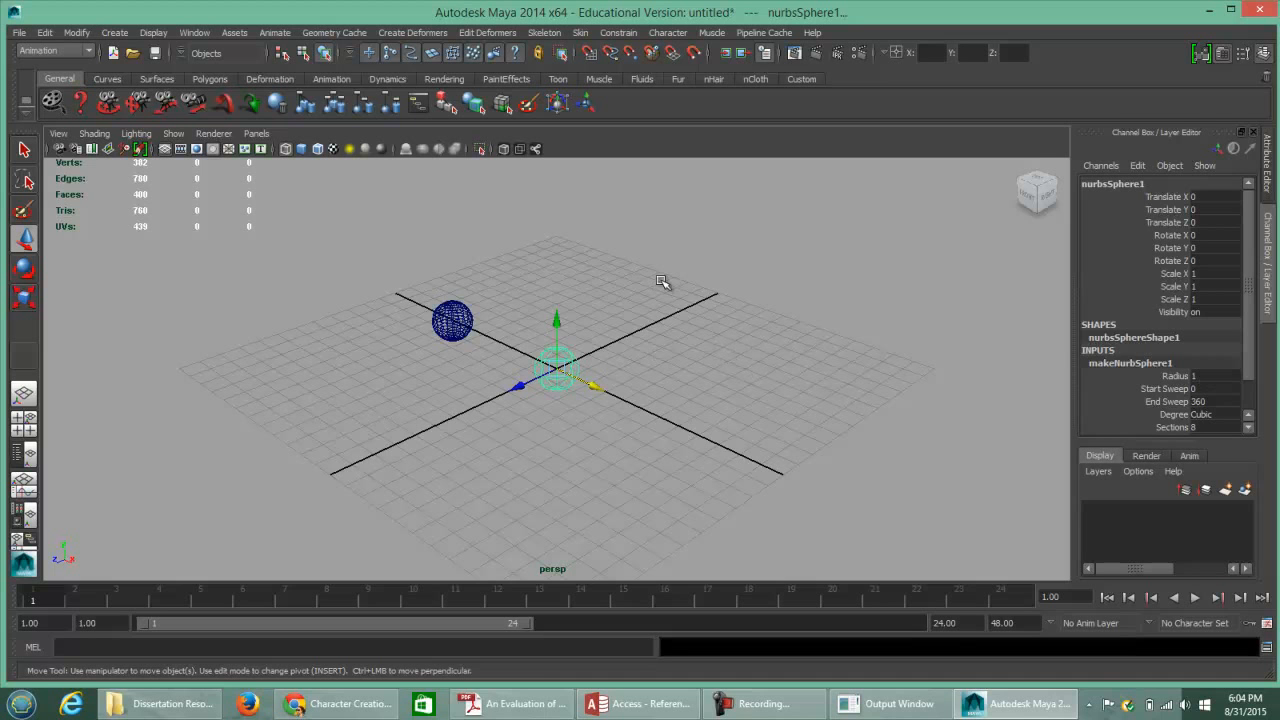
Examine the polygon and NURBS spheres side by side from the front at close range.
left_click_drag(505, 415, 414, 305, "alt")
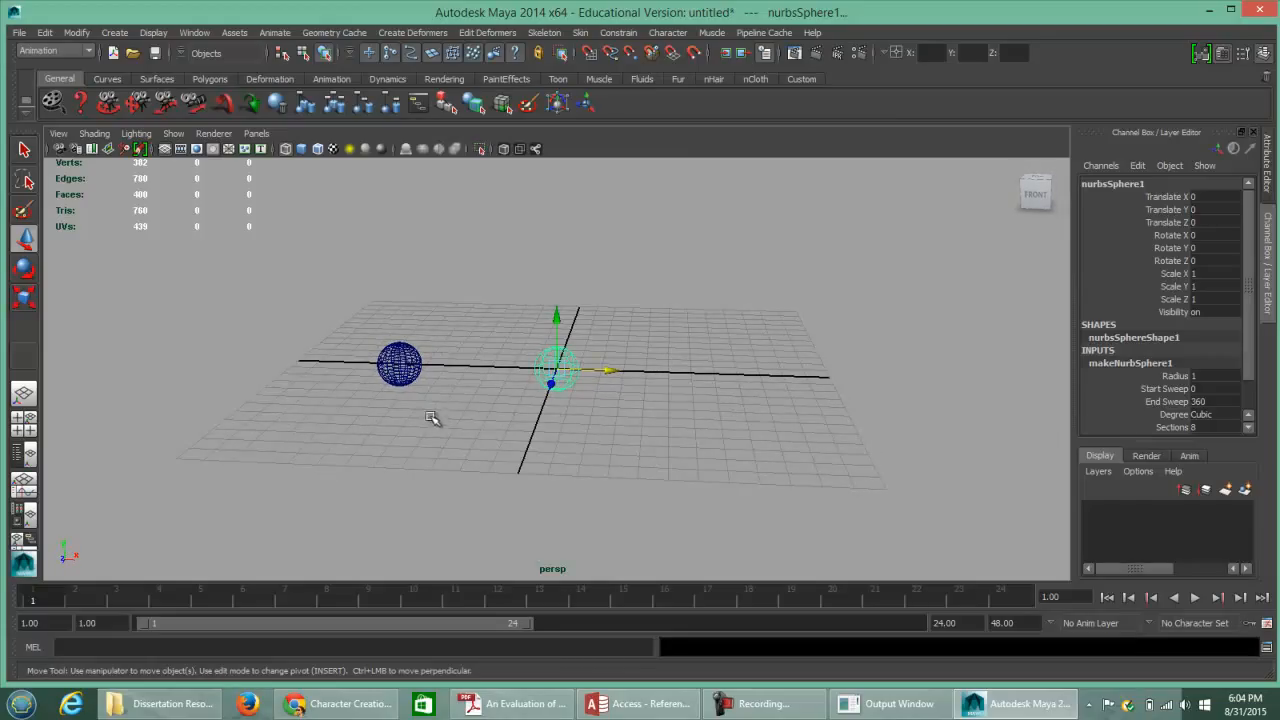
mouse_move(609, 466)
left_mouse_down("alt")
mouse_move(540, 460)
mouse_move(646, 474)
mouse_move(560, 466)
mouse_move(625, 474)
left_mouse_up("alt")
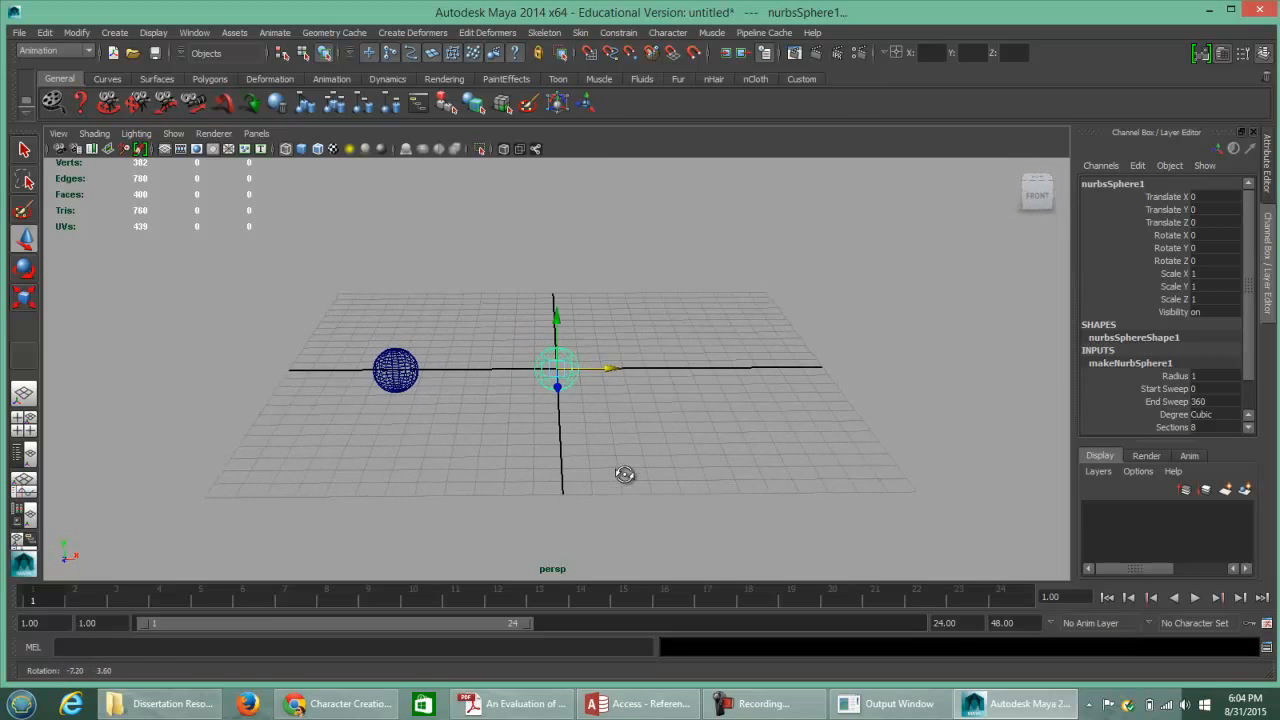
right_click_drag(484, 457, 702, 469, "alt")
scroll(702, 469, "up", 2)
scroll(702, 469, "down", 3)
scroll(700, 470, "up", 3)
scroll(700, 469, "down", 1)
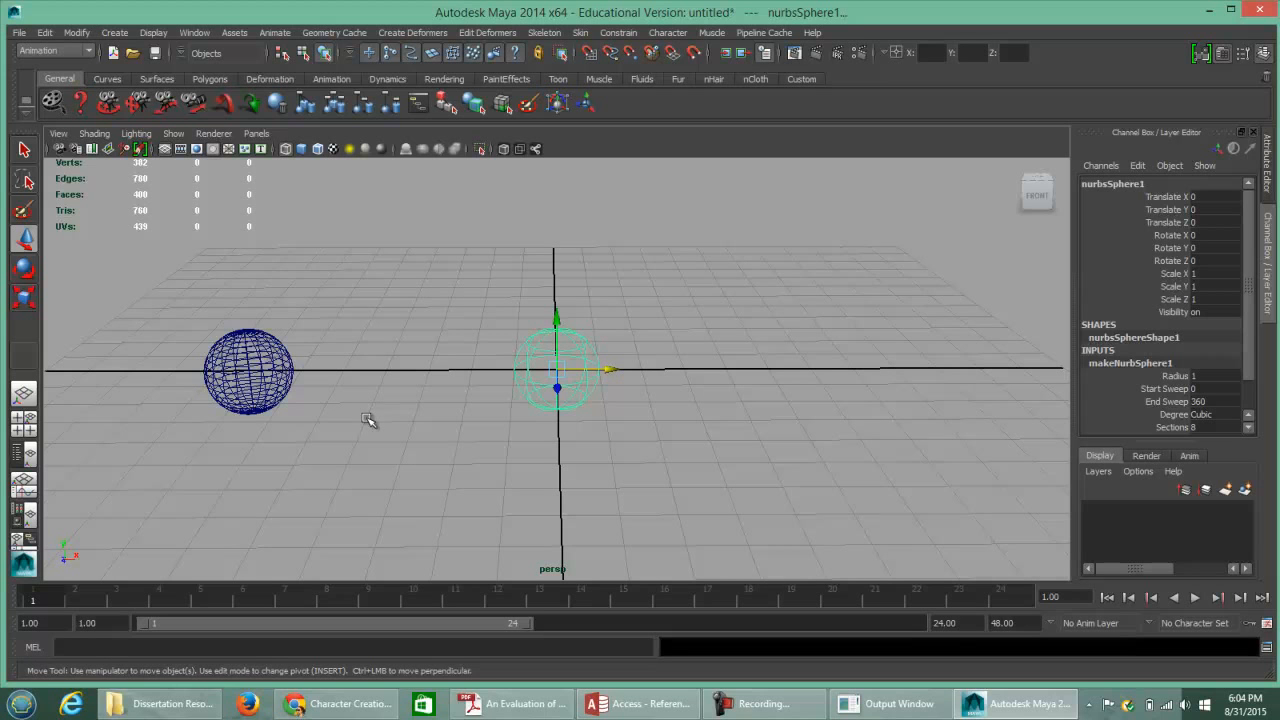
Compare the wireframes of the two spheres, selecting each in turn and inspecting the NURBS sphere's curves up close.
middle_click_drag(368, 418, 442, 414, "alt")
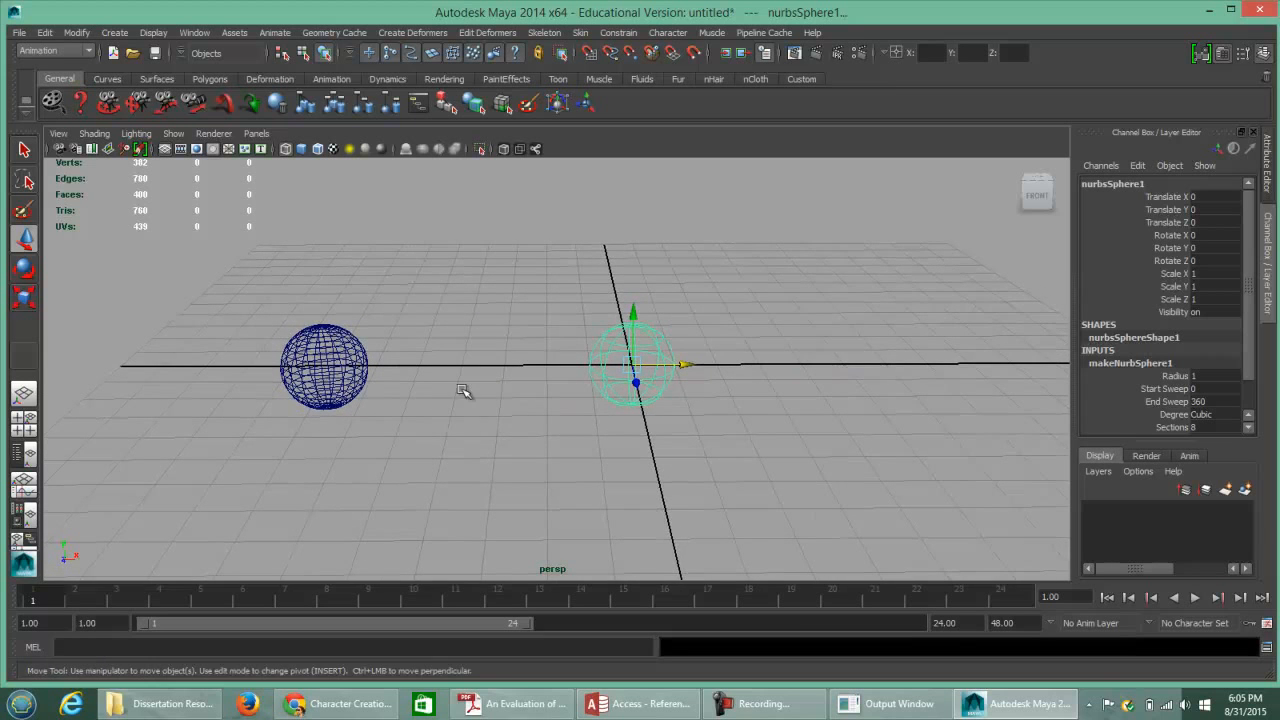
mouse_move(511, 443)
left_mouse_down("alt")
mouse_move(490, 432)
mouse_move(606, 449)
mouse_move(509, 446)
left_mouse_up("alt")
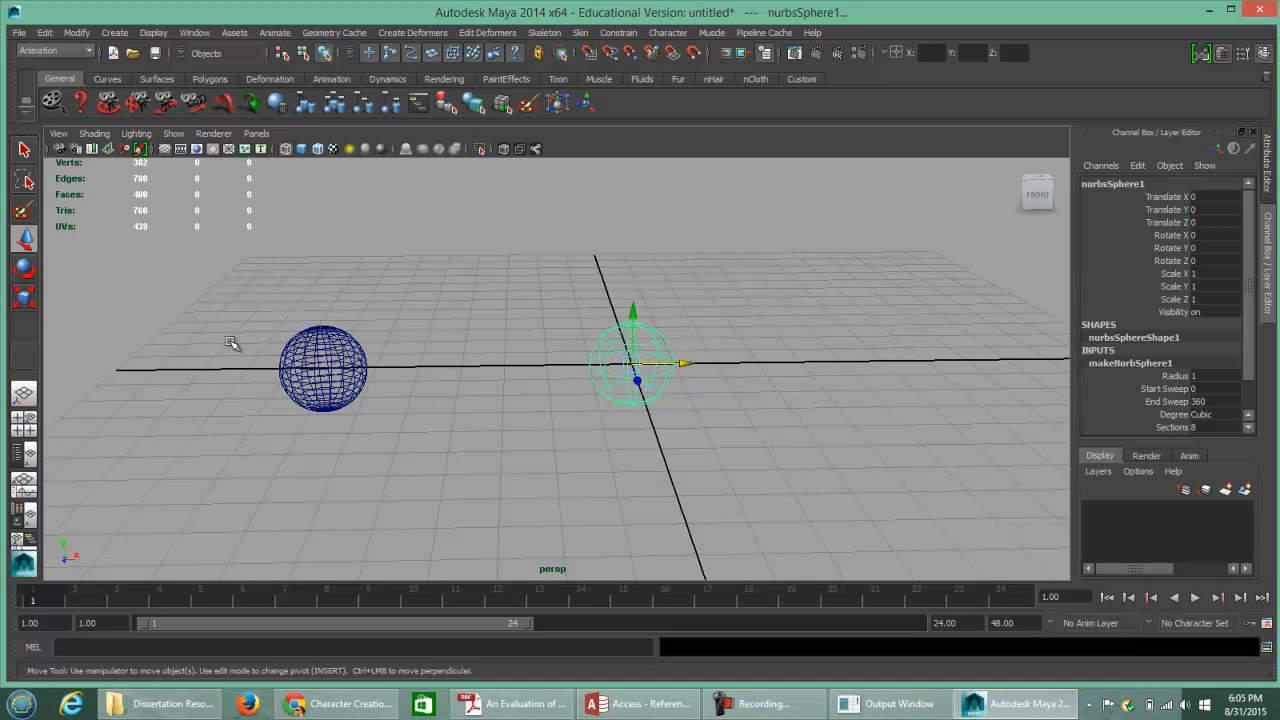
left_click(335, 360)
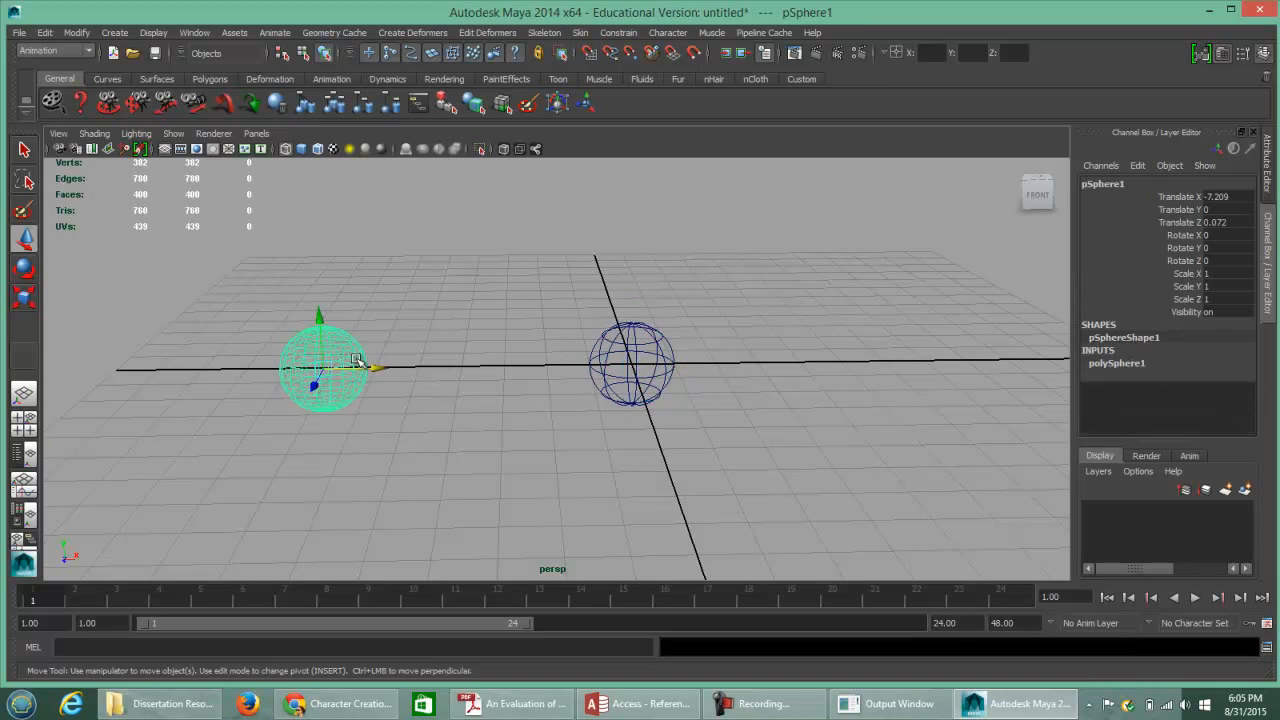
left_click(641, 346)
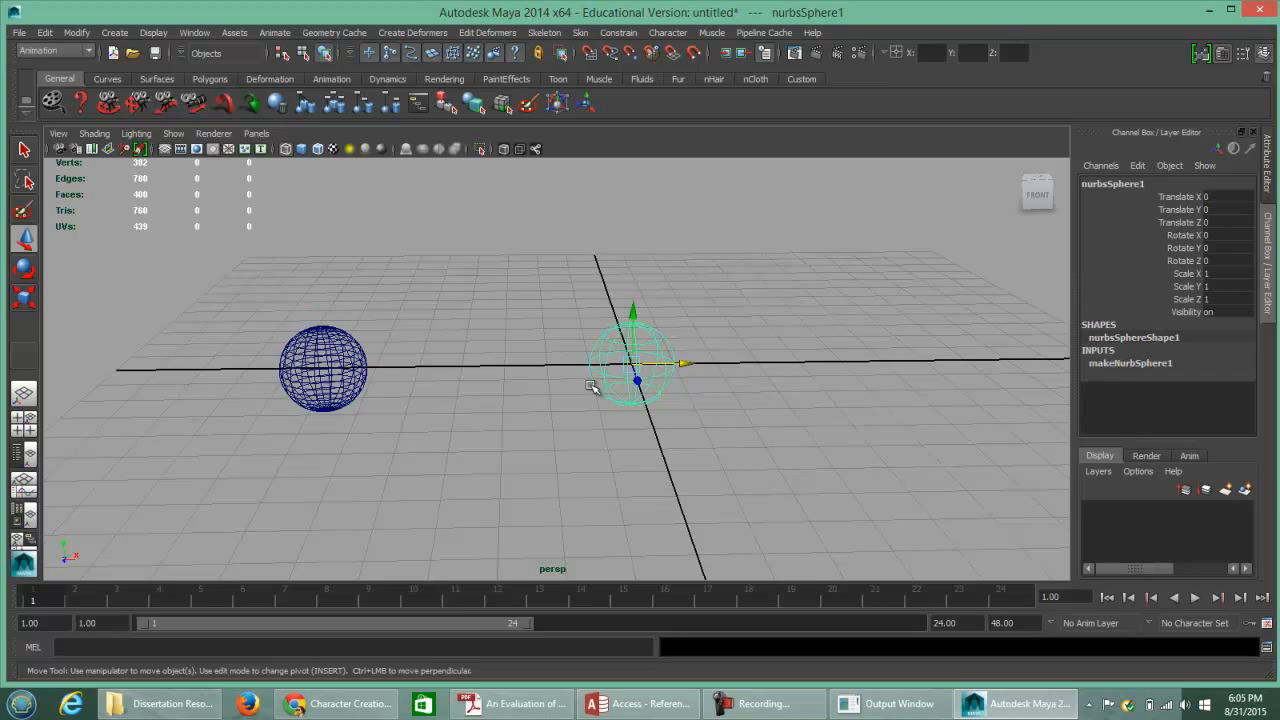
right_click_drag(491, 434, 943, 474, "alt")
left_click(910, 423)
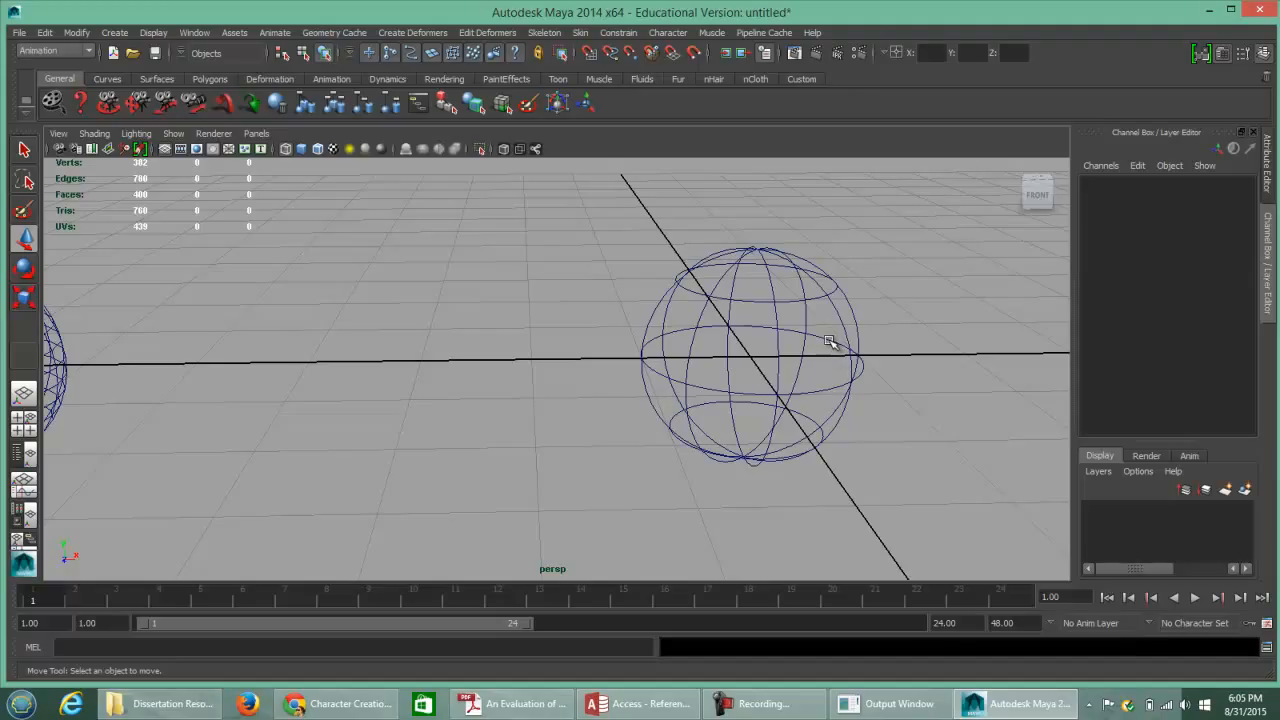
left_click(830, 341)
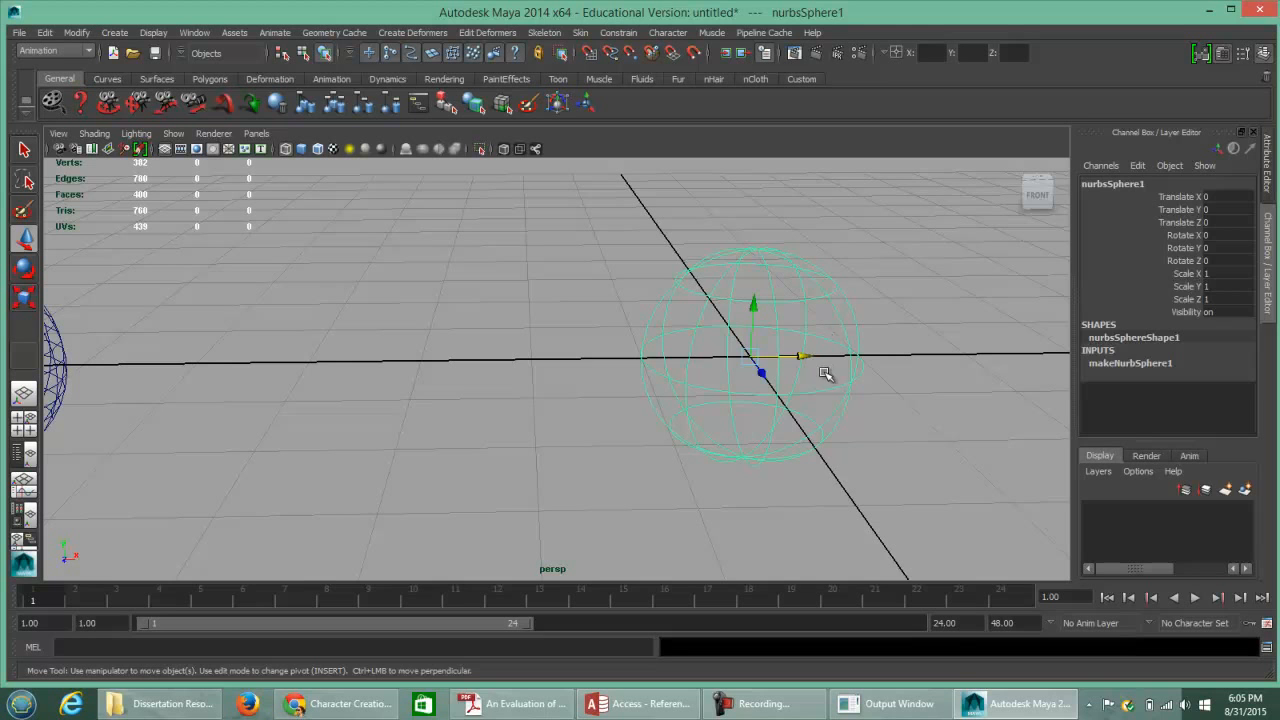
left_click(825, 372)
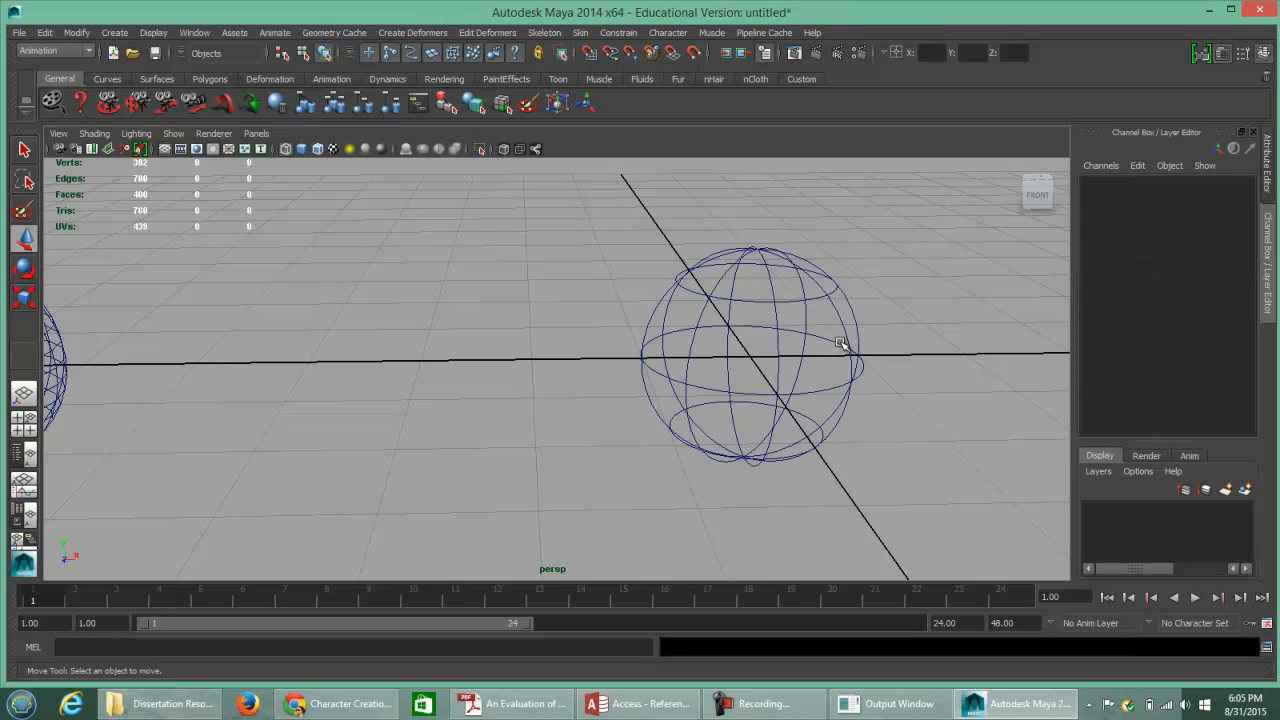
left_click(840, 343)
left_click(818, 360)
Inspect the polygon sphere's wireframe up close, select it and bring both spheres back into view.
middle_click_drag(340, 370, 723, 420, "alt")
right_click_drag(380, 400, 667, 408, "alt")
middle_click_drag(448, 394, 684, 380, "alt")
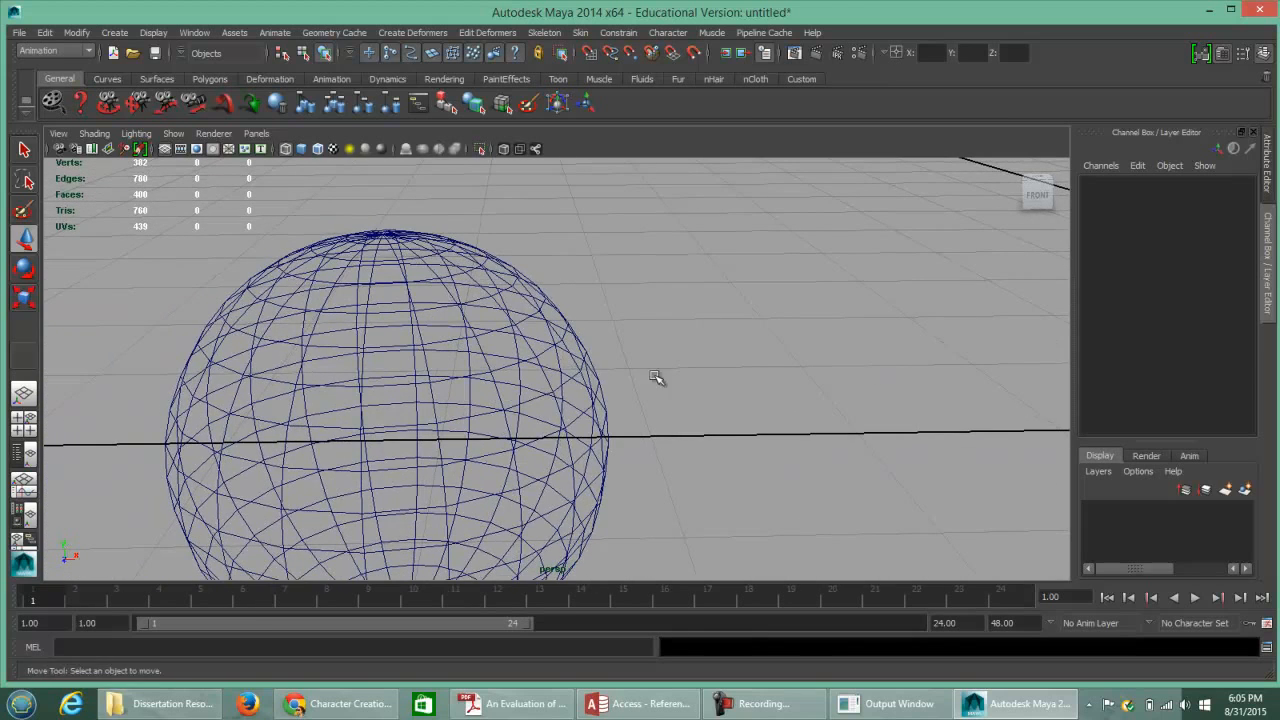
left_click(522, 360)
right_click_drag(903, 428, 563, 403, "alt")
left_click_drag(960, 437, 700, 422, "alt")
middle_click_drag(700, 422, 680, 423, "alt")
right_click_drag(808, 425, 759, 422, "alt")
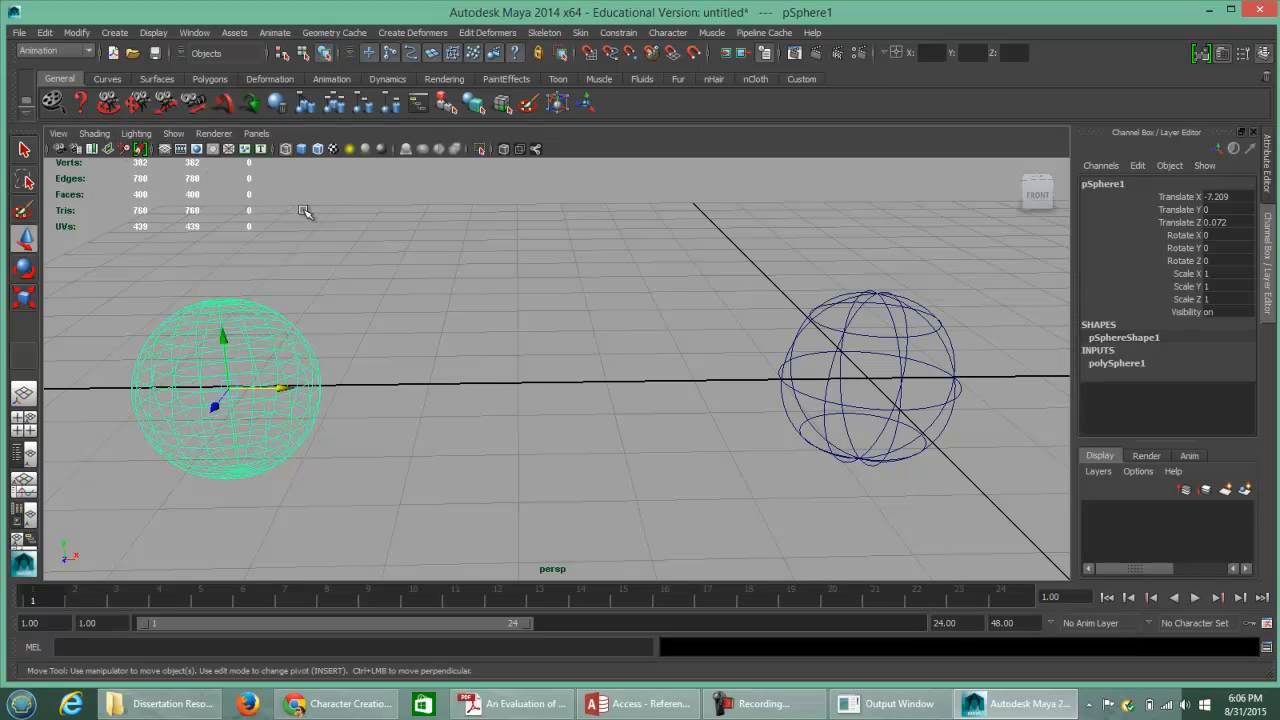
Switch the viewport display back and forth between wireframe and shaded, ending with Smooth Shade All.
key("5")
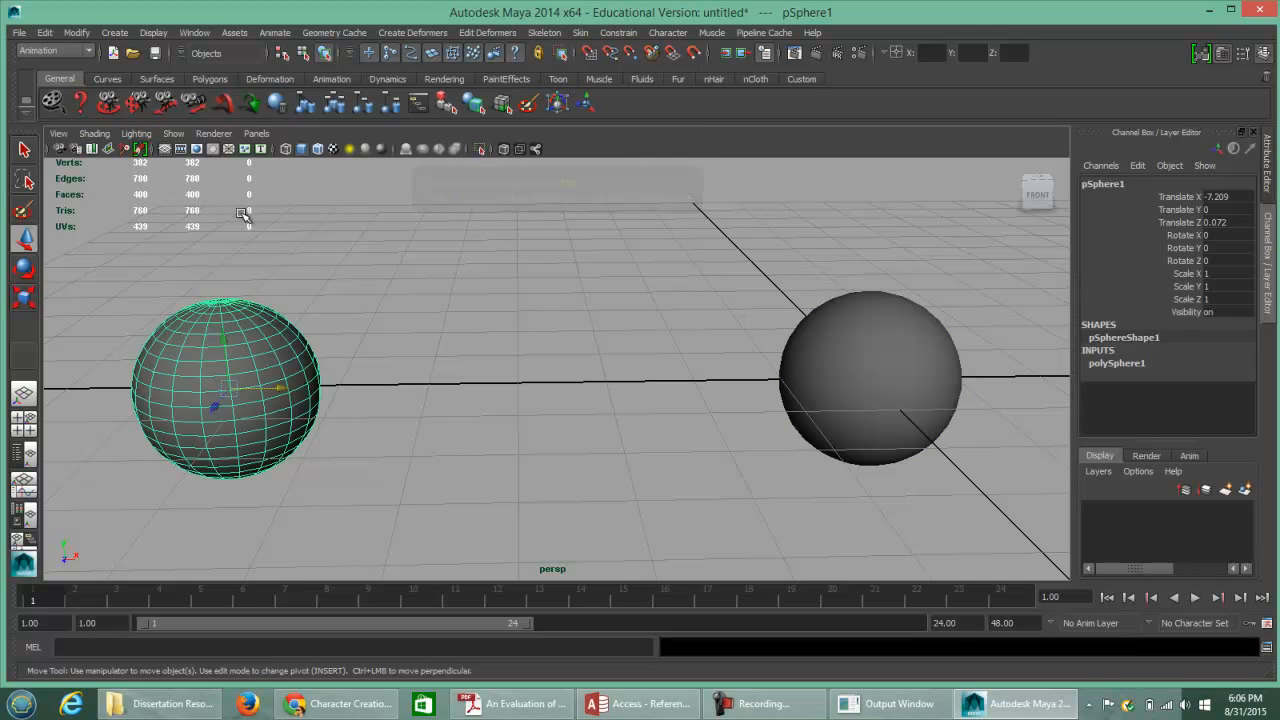
key("4")
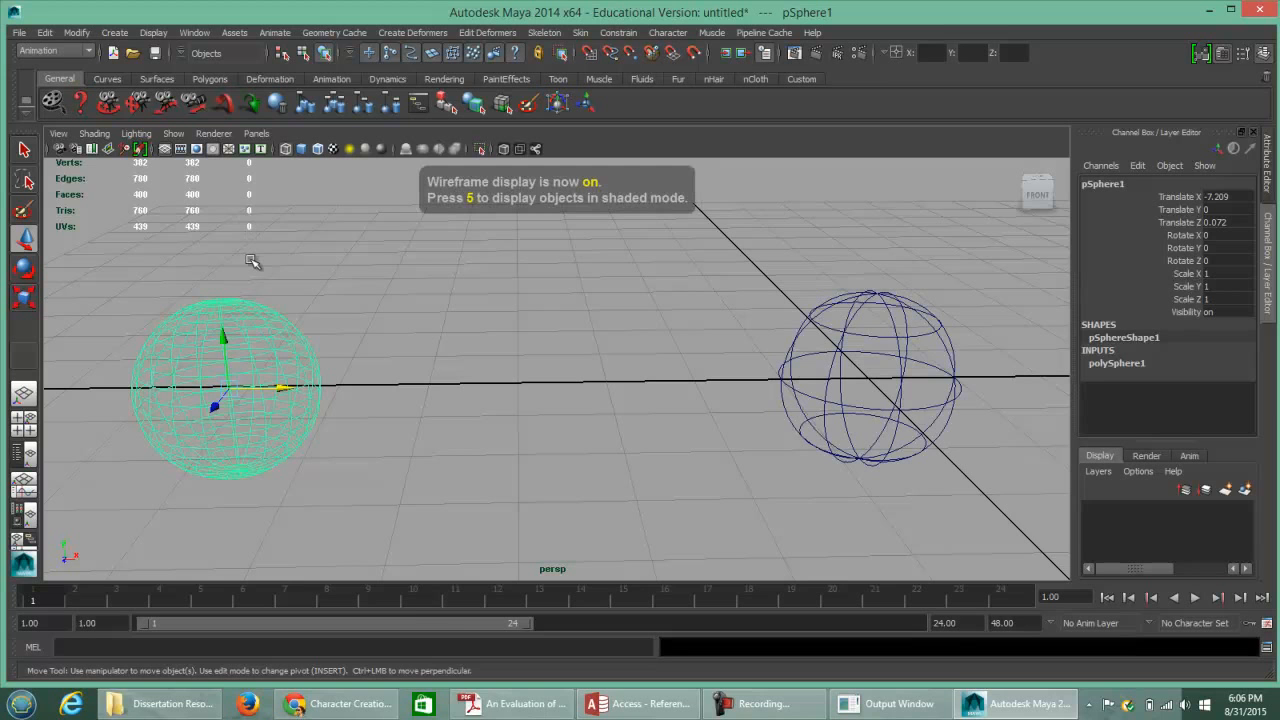
left_click(95, 134)
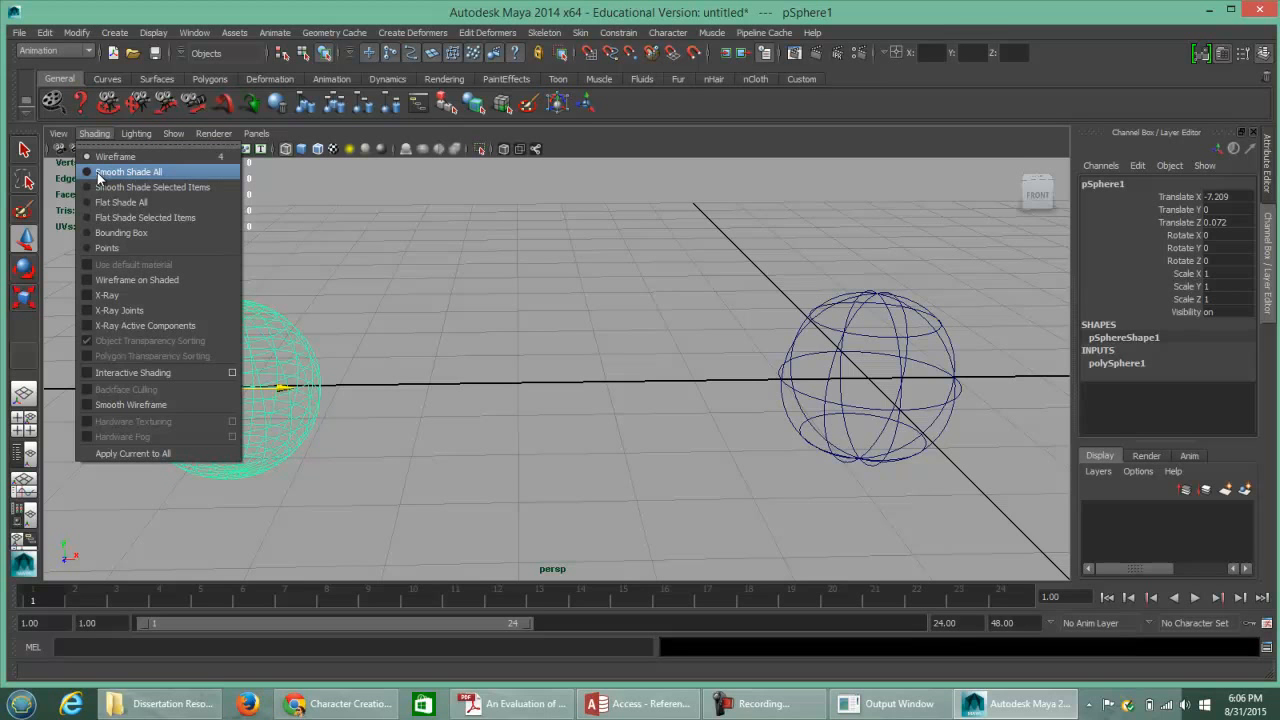
left_click(99, 172)
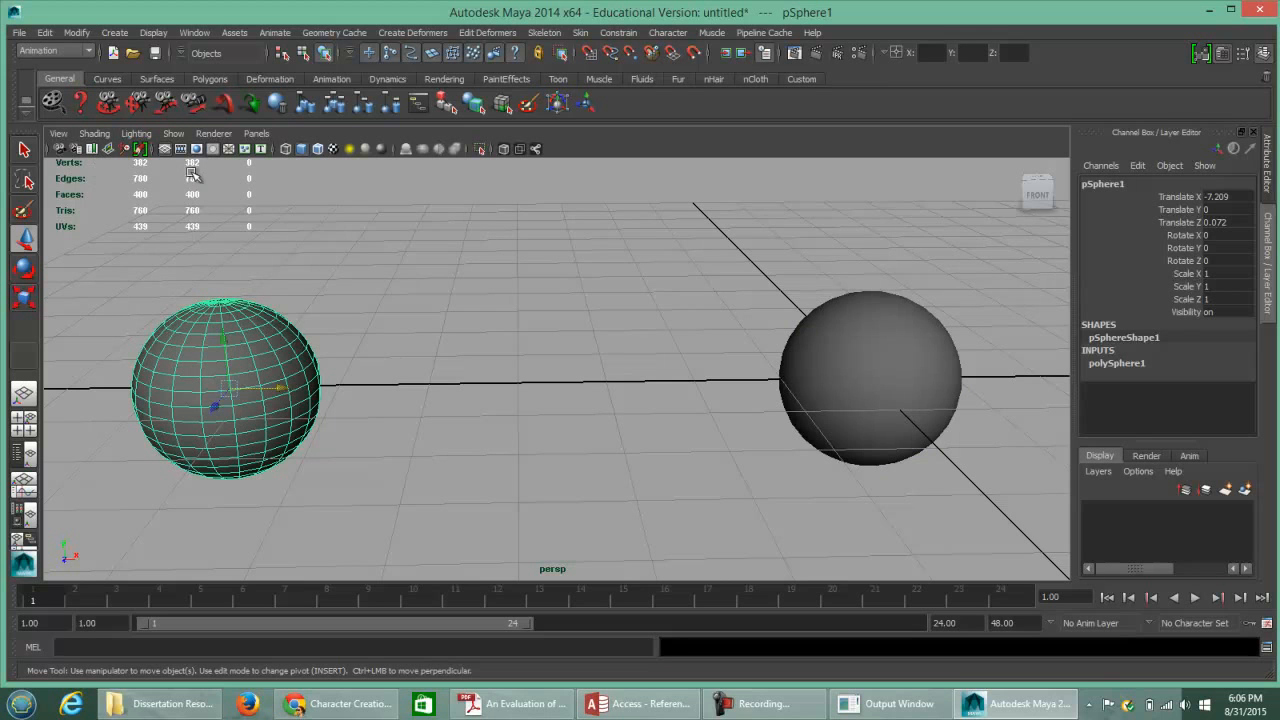
key("4")
key("5")
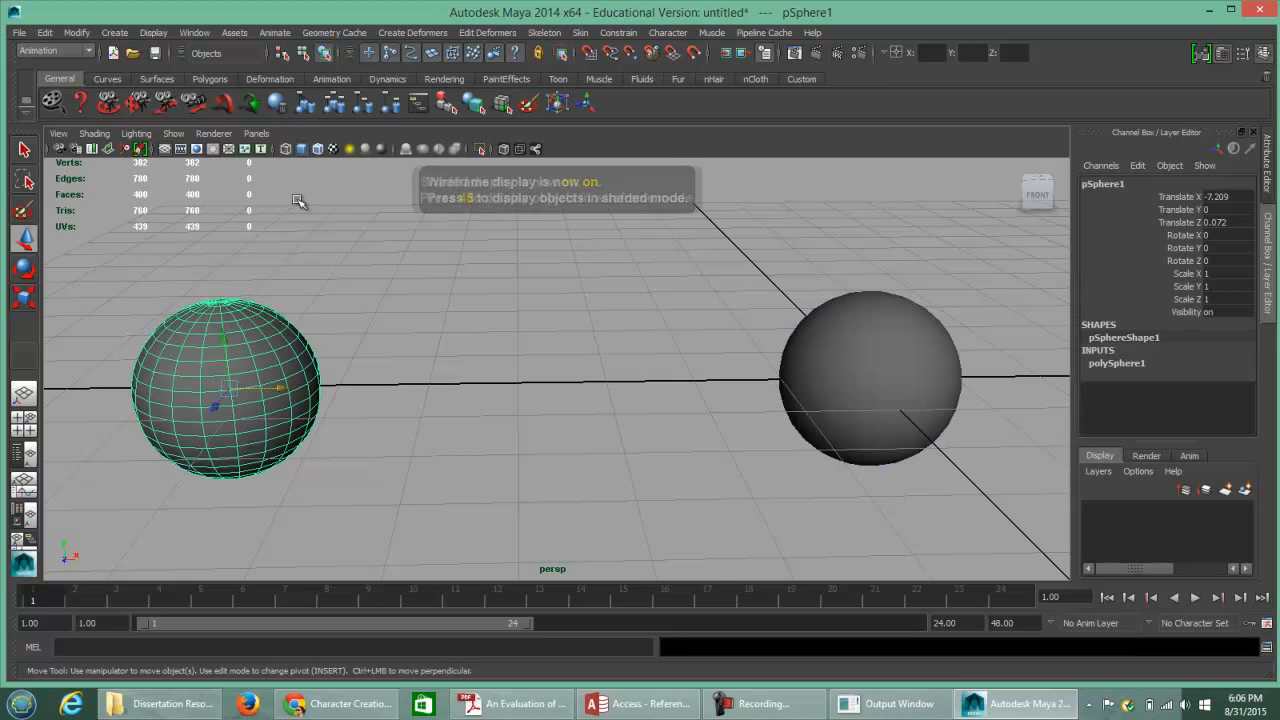
left_click(100, 134)
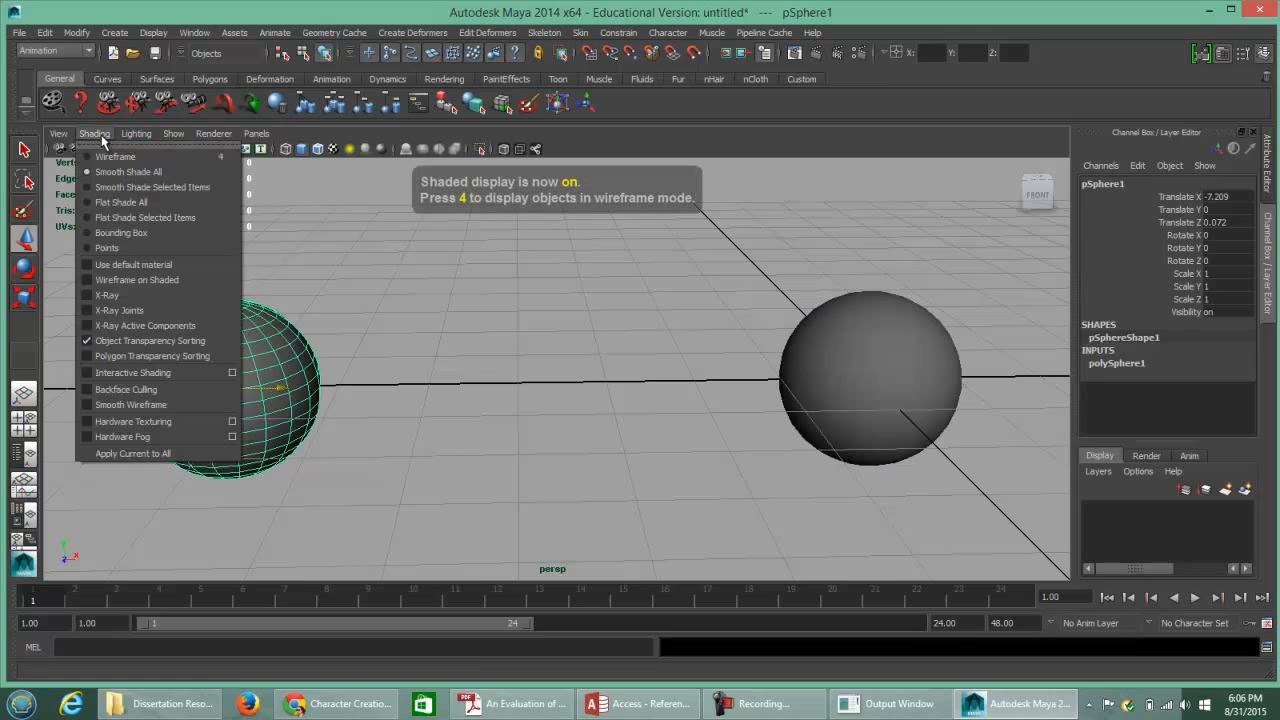
left_click(100, 157)
left_click(95, 134)
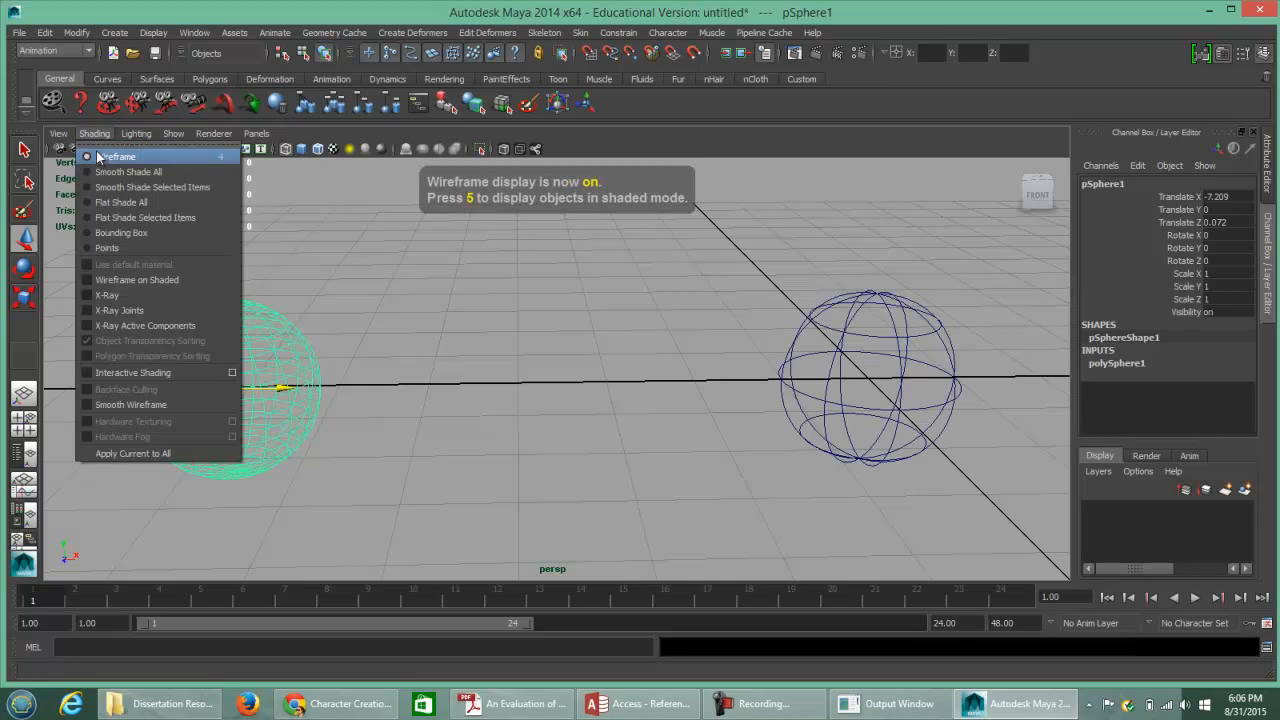
left_click(101, 172)
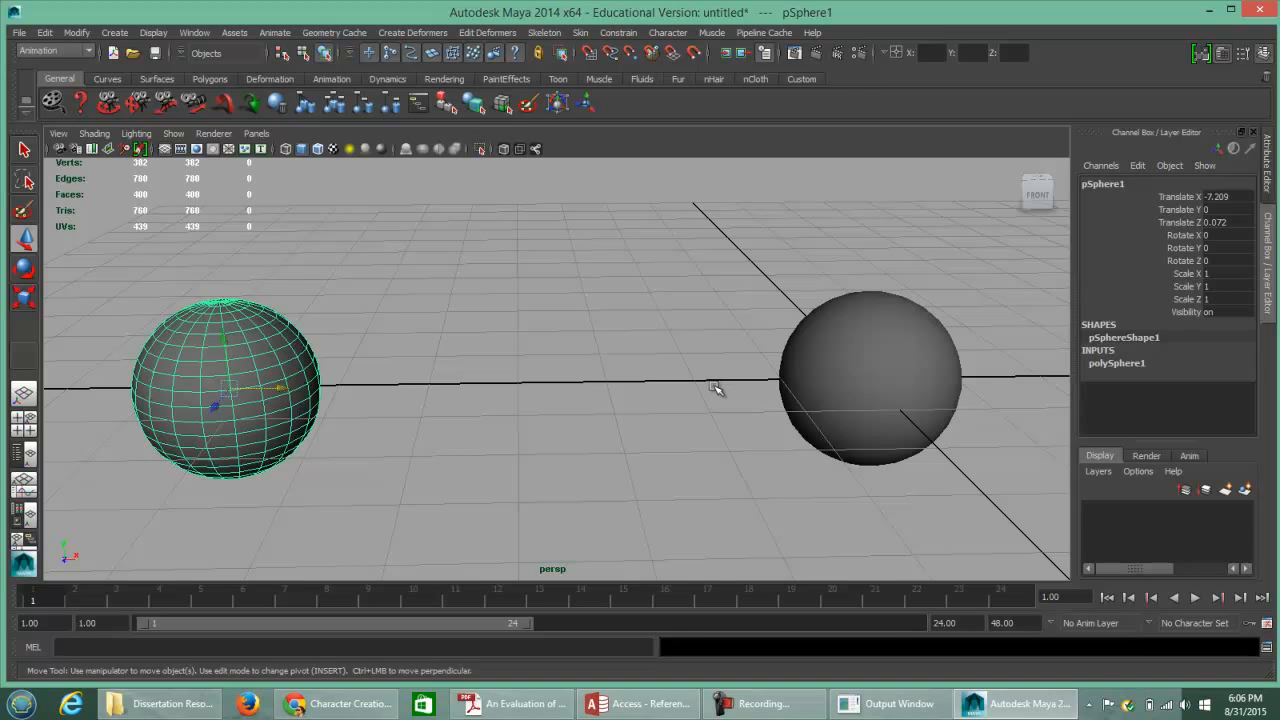
Compare the surface lines of the shaded polygon and NURBS spheres by selecting them alternately and together, ending on the polygon sphere.
left_click(906, 389)
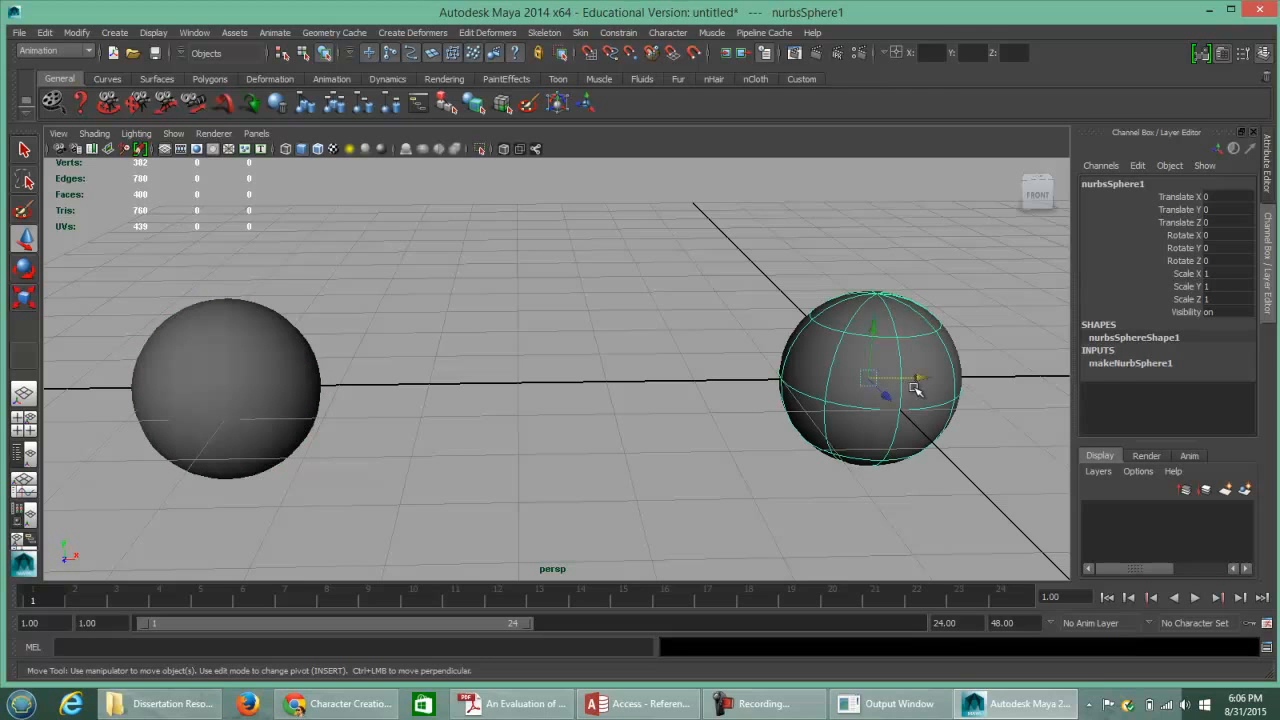
left_click(276, 383)
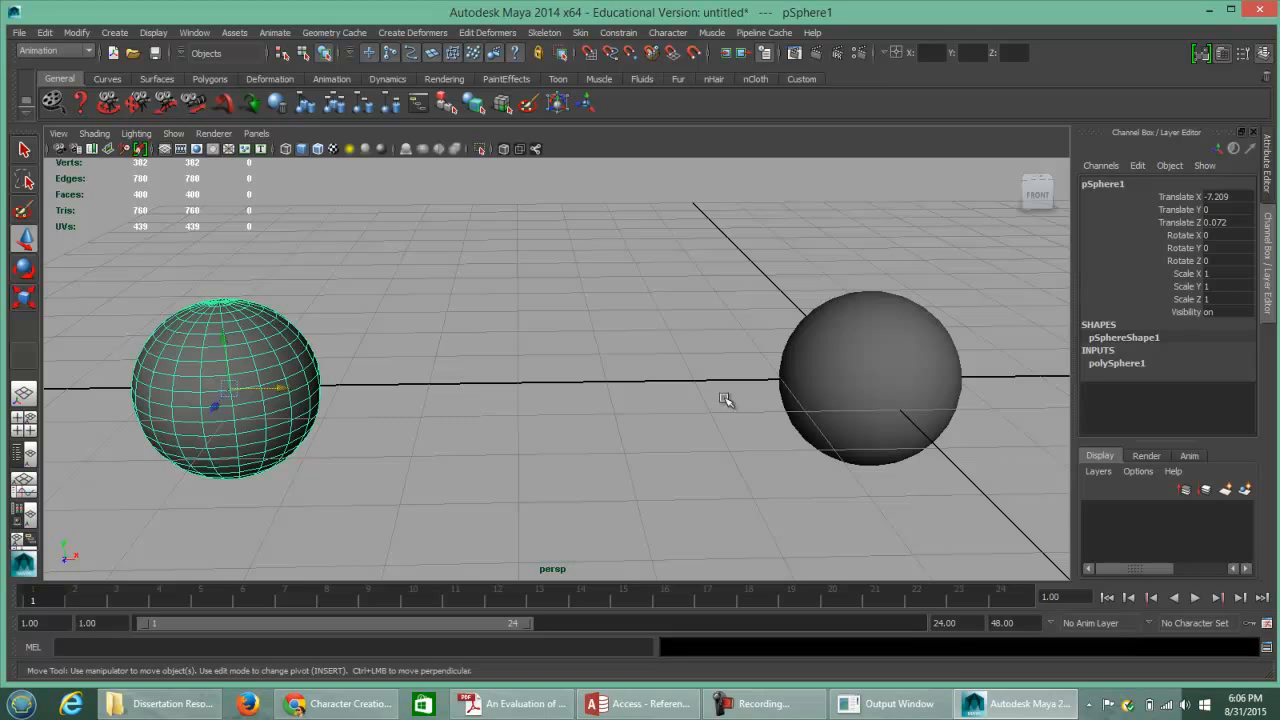
left_click(838, 397)
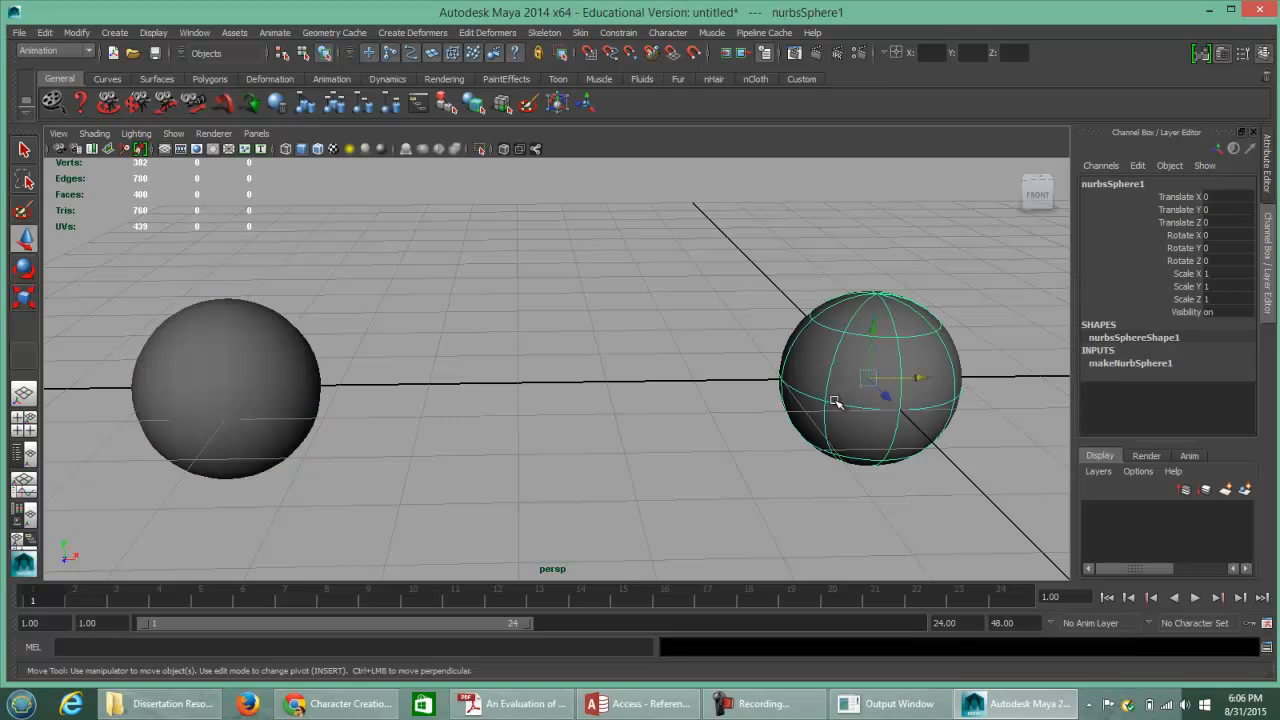
left_click(225, 341)
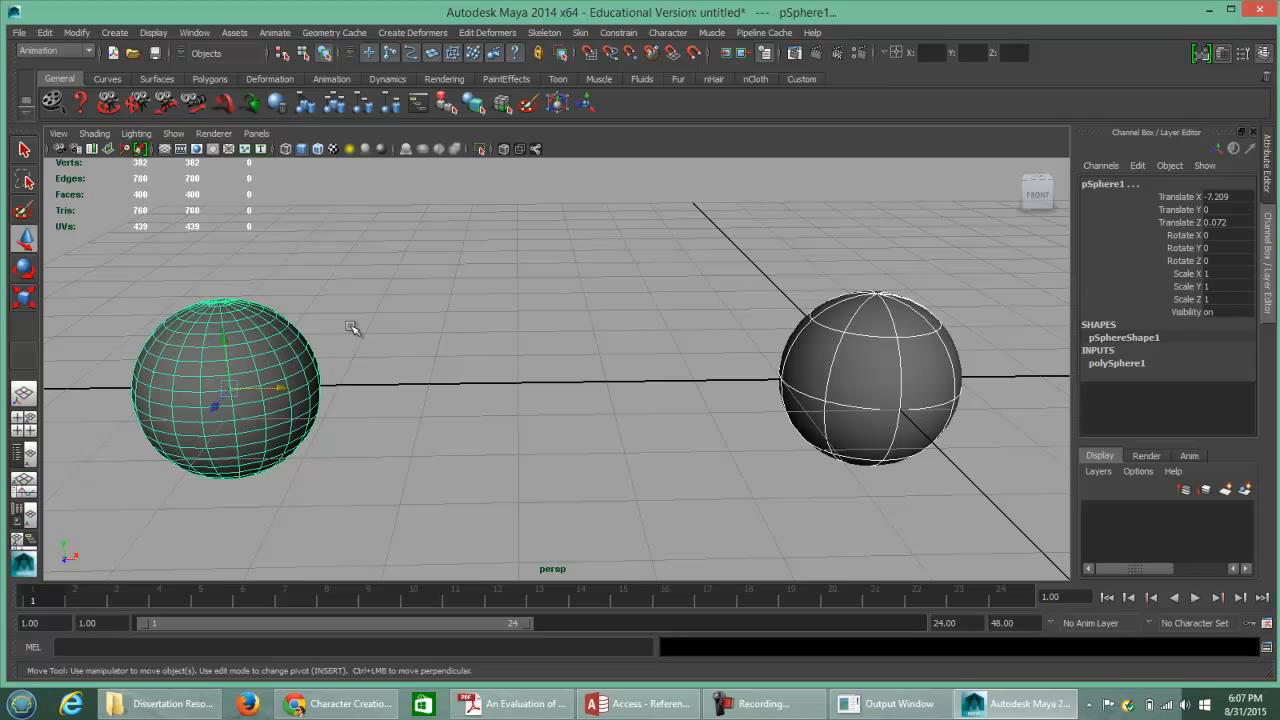
left_click(427, 426)
left_click(281, 378)
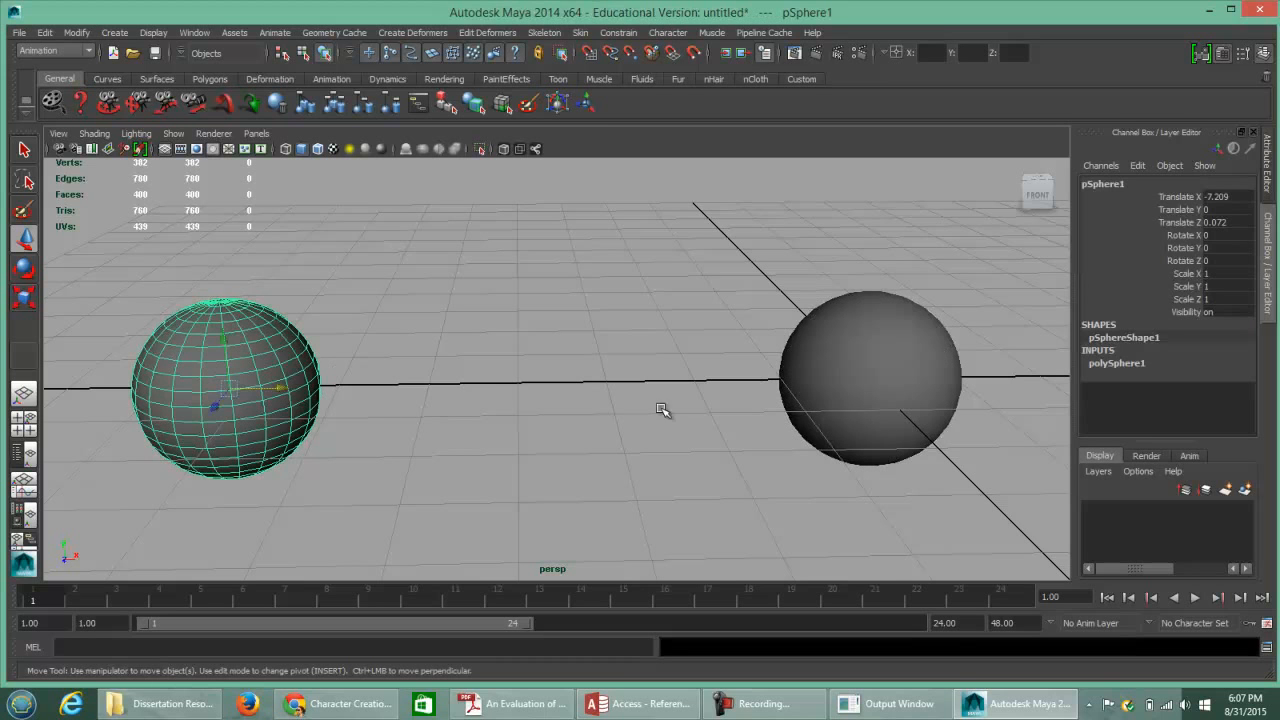
left_click(917, 391)
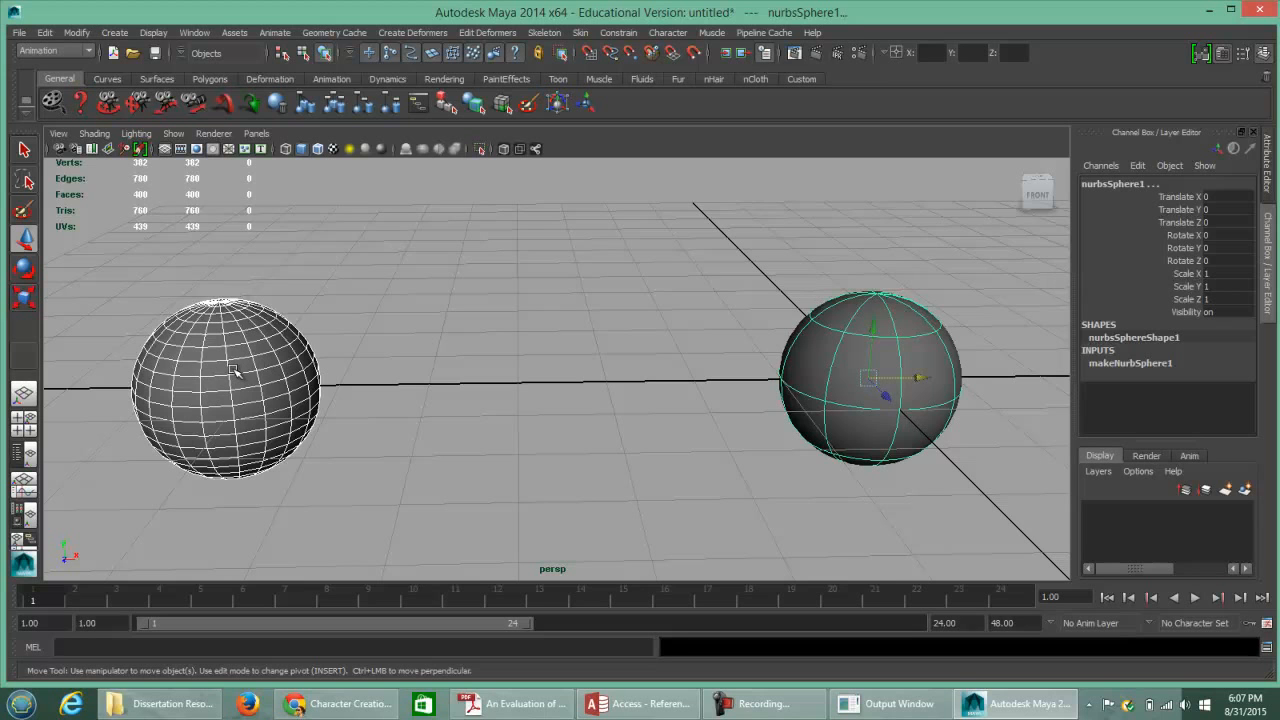
left_click(414, 371)
left_click(266, 362)
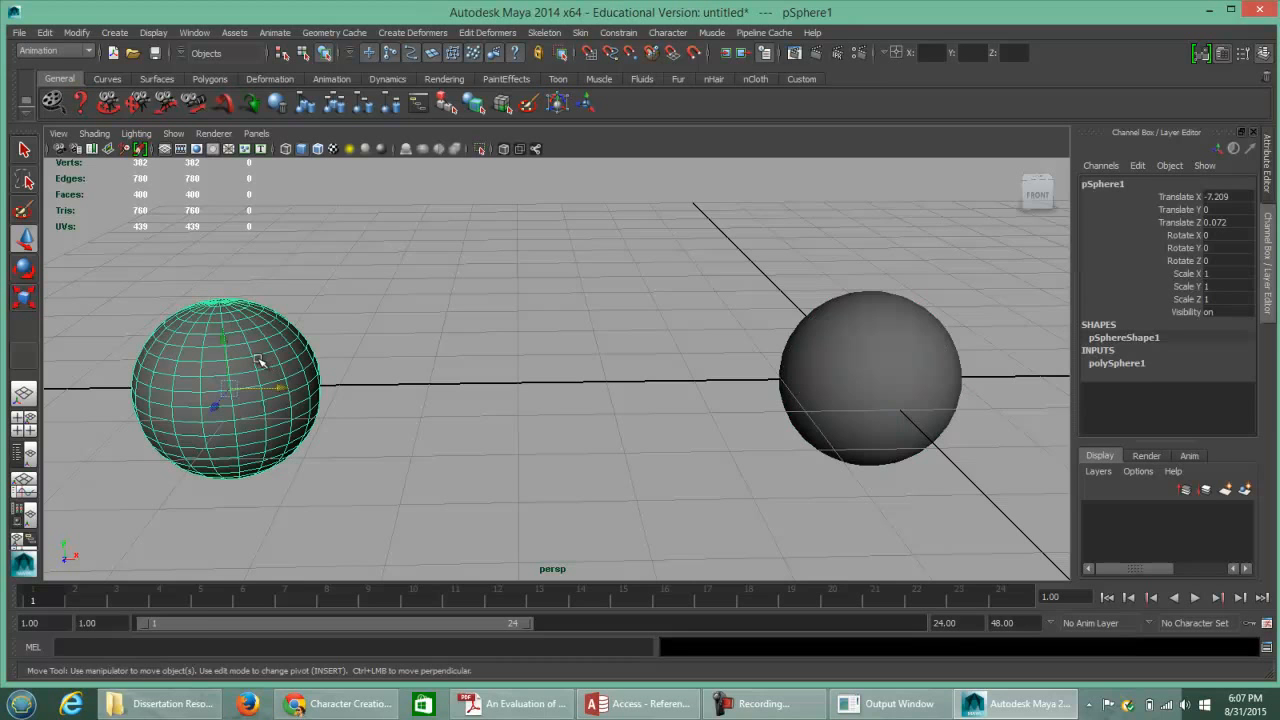
Switch the polygon sphere to Edge selection mode and examine its edges up close.
right_click(258, 352)
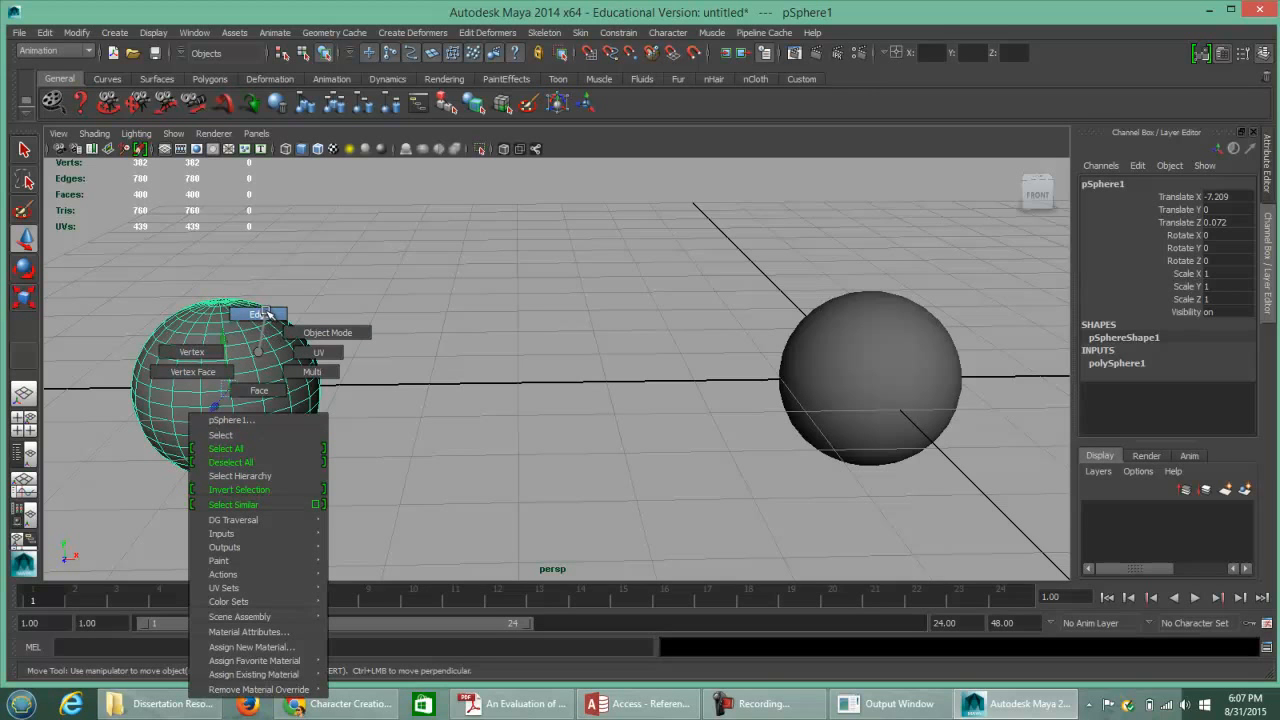
right_click_drag(266, 314, 266, 314)
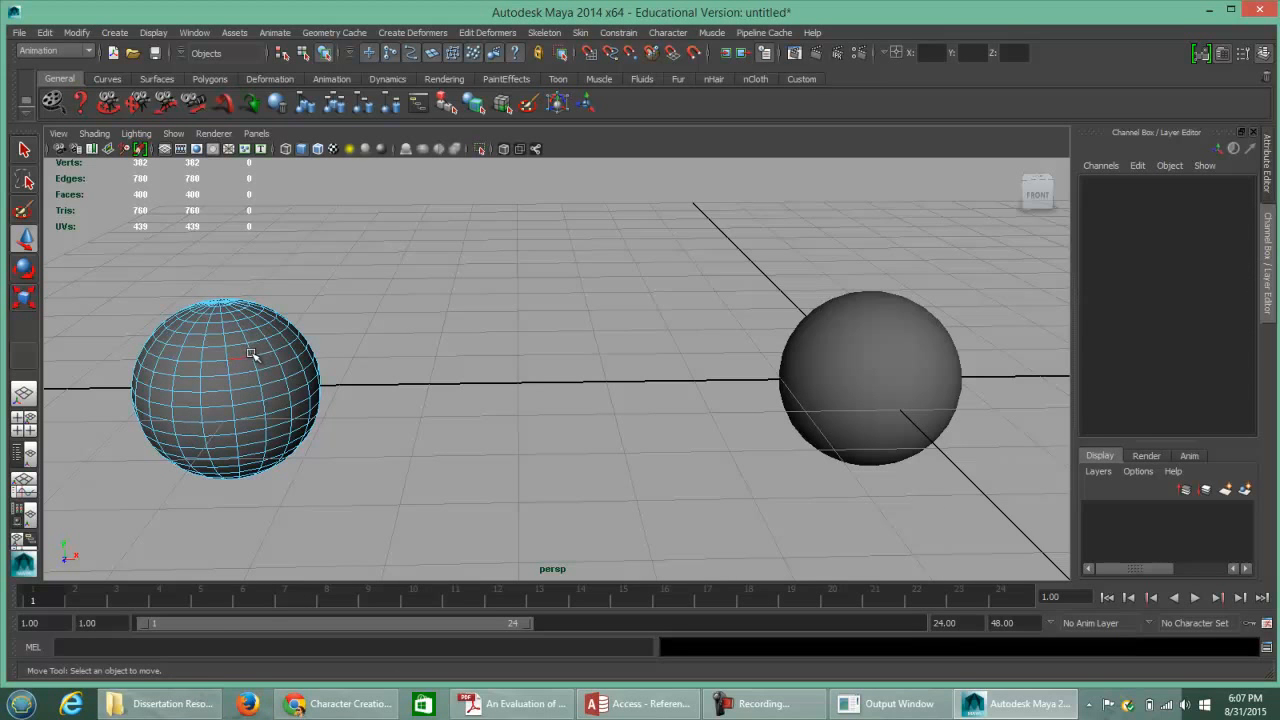
scroll(377, 386, "up", 5)
middle_click_drag(442, 369, 914, 396, "alt")
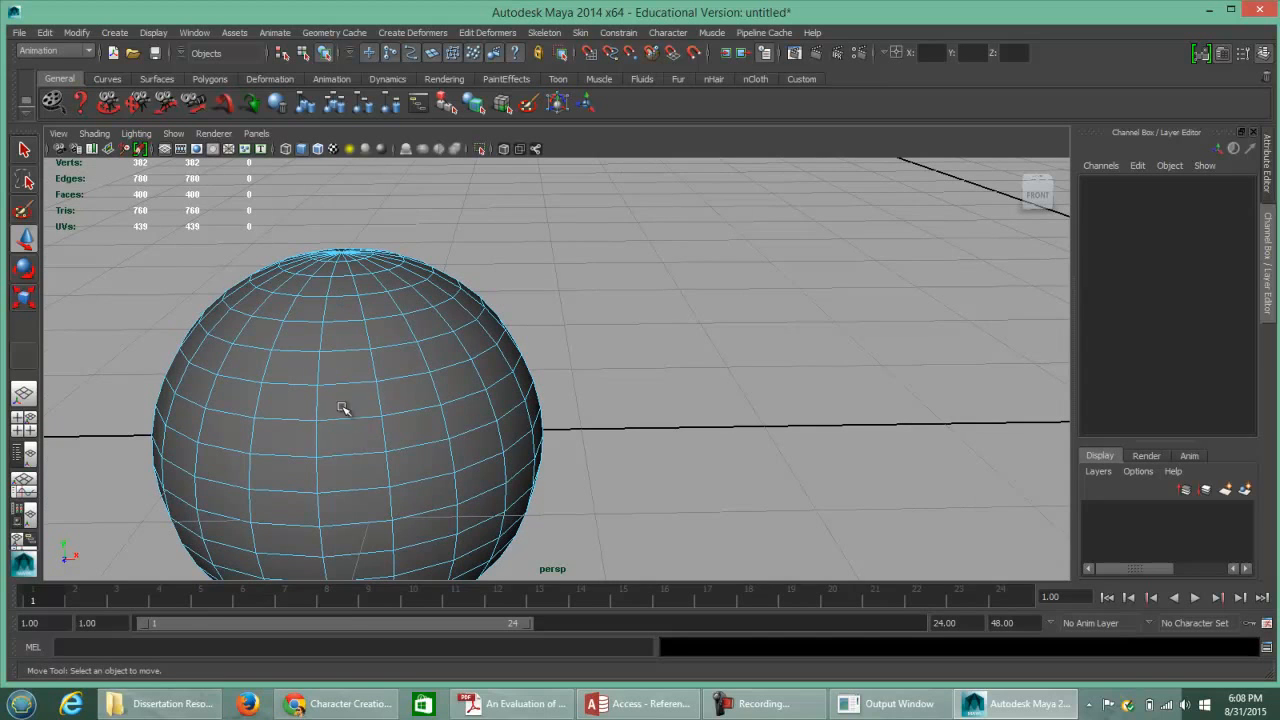
Switch the polygon sphere to Vertex selection mode and examine the points where its edges meet.
right_click_drag(344, 369, 297, 368)
right_click_drag(325, 434, 478, 443, "alt")
middle_click_drag(496, 444, 606, 408, "alt")
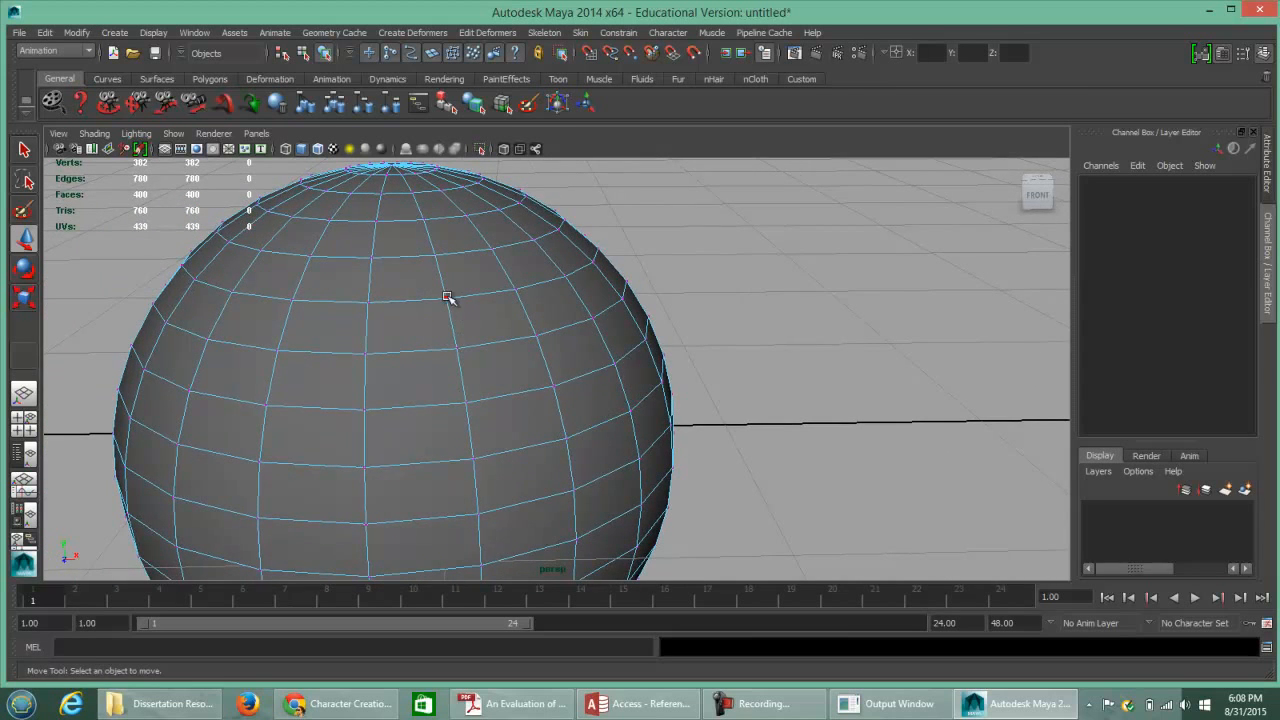
right_click_drag(503, 385, 369, 374, "alt")
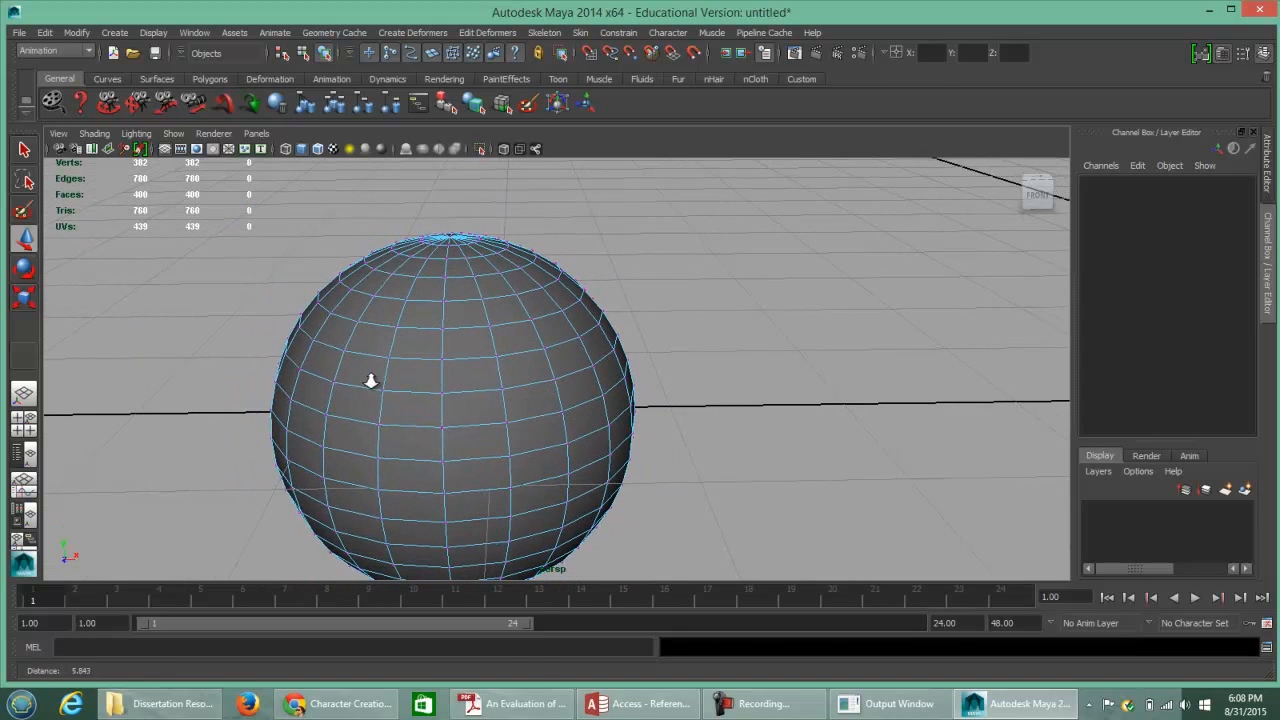
Switch the polygon sphere to Face selection mode and try moving a single front face along the Z axis.
right_click(474, 375)
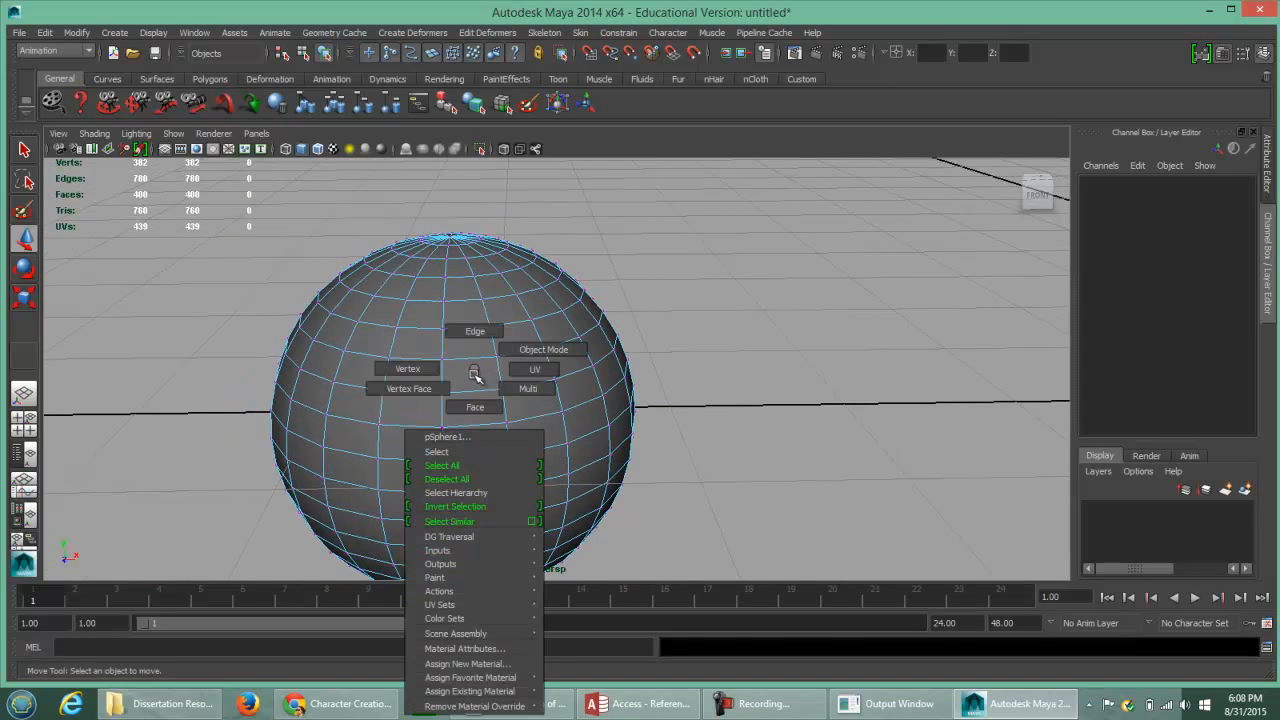
left_click(475, 408)
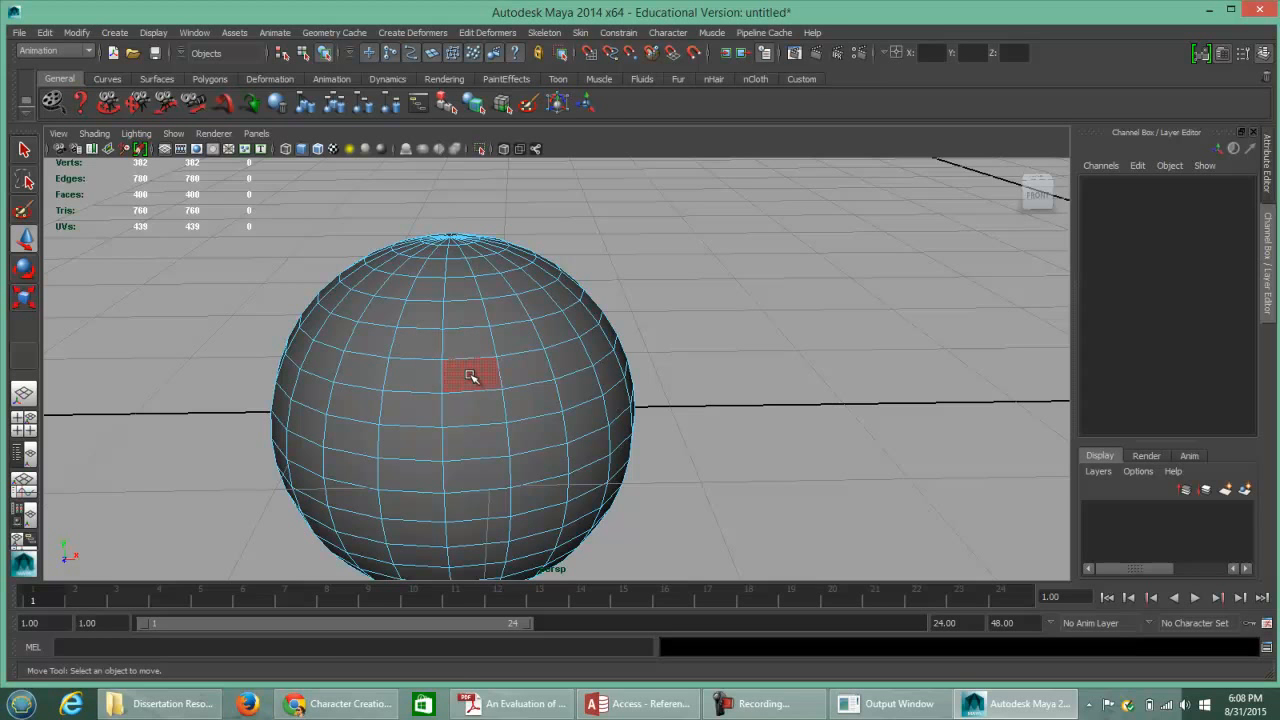
left_click(470, 375)
left_click_drag(362, 420, 620, 425, "alt")
left_click_drag(737, 407, 701, 412)
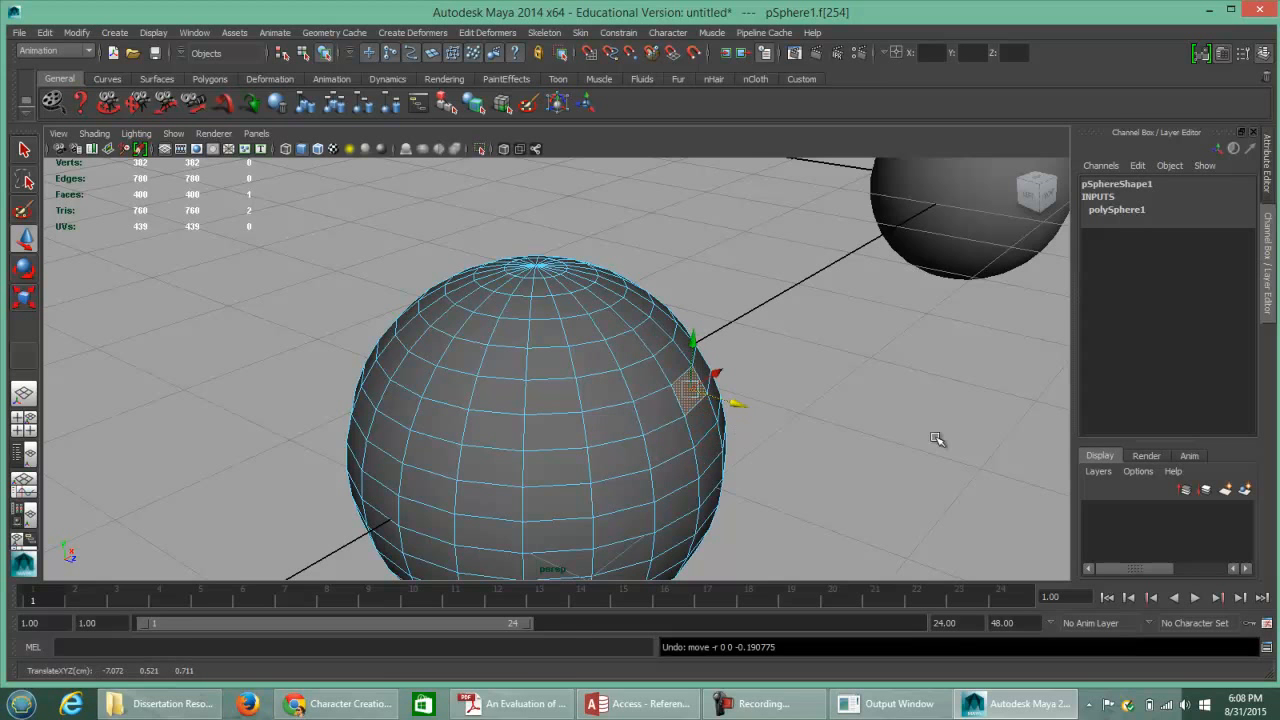
Return the polygon sphere to Object Mode with both spheres in view from the front.
left_click_drag(986, 437, 666, 451, "alt")
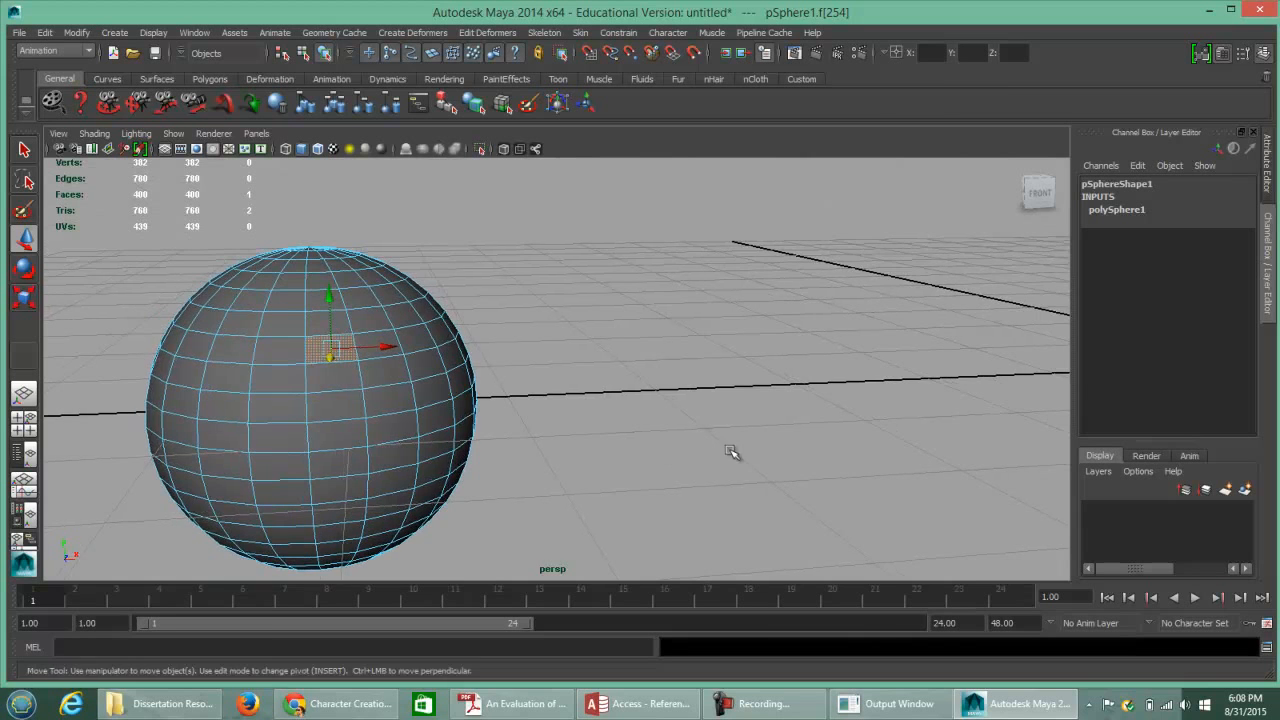
middle_click_drag(849, 434, 743, 429, "alt")
right_click_drag(877, 440, 1041, 394, "alt")
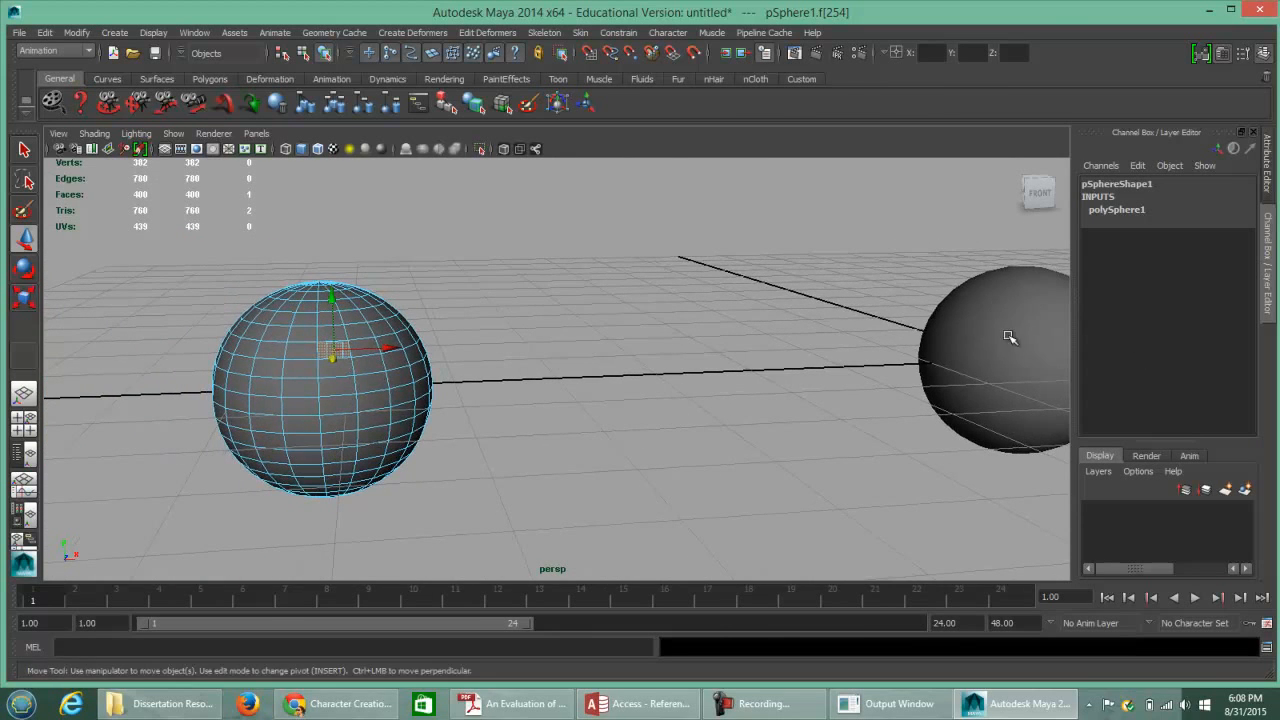
right_click_drag(404, 370, 449, 351)
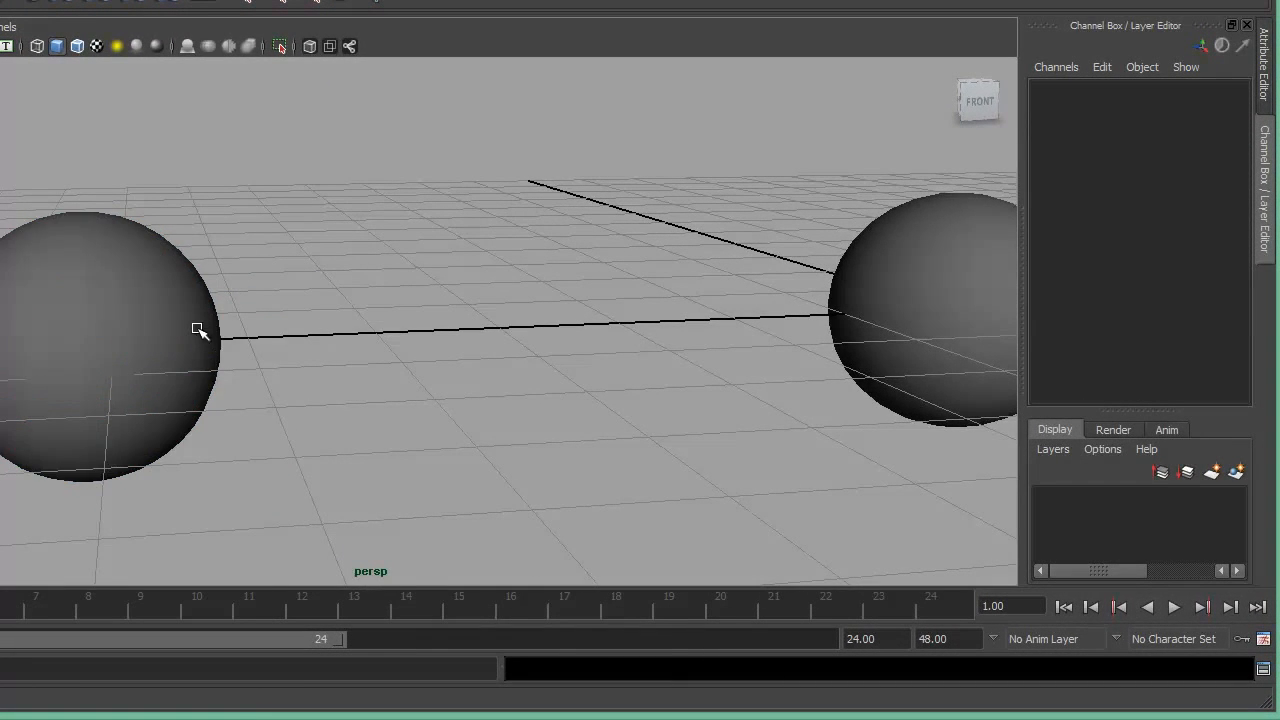
Select the NURBS sphere and switch it to Control Vertex selection mode, with its control points seen up close.
left_click(198, 330)
middle_click_drag(670, 445, 211, 459, "alt")
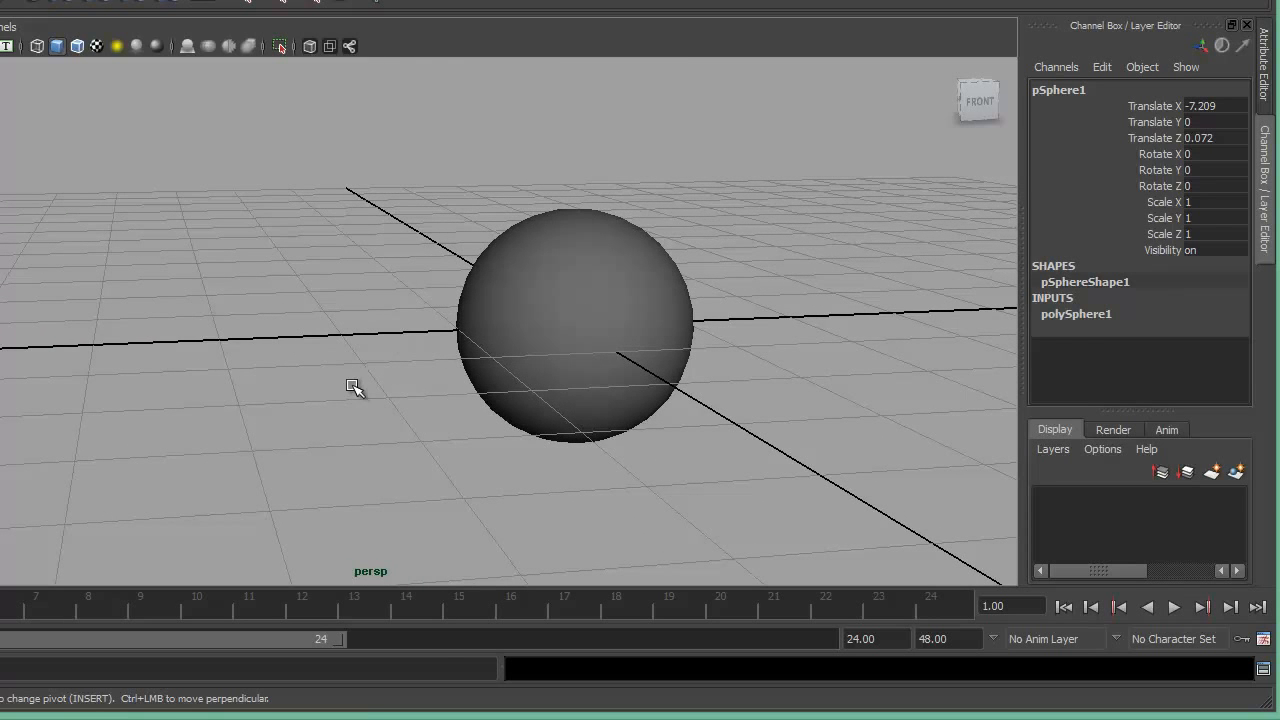
left_click(560, 330)
right_click_drag(295, 373, 680, 214, "alt")
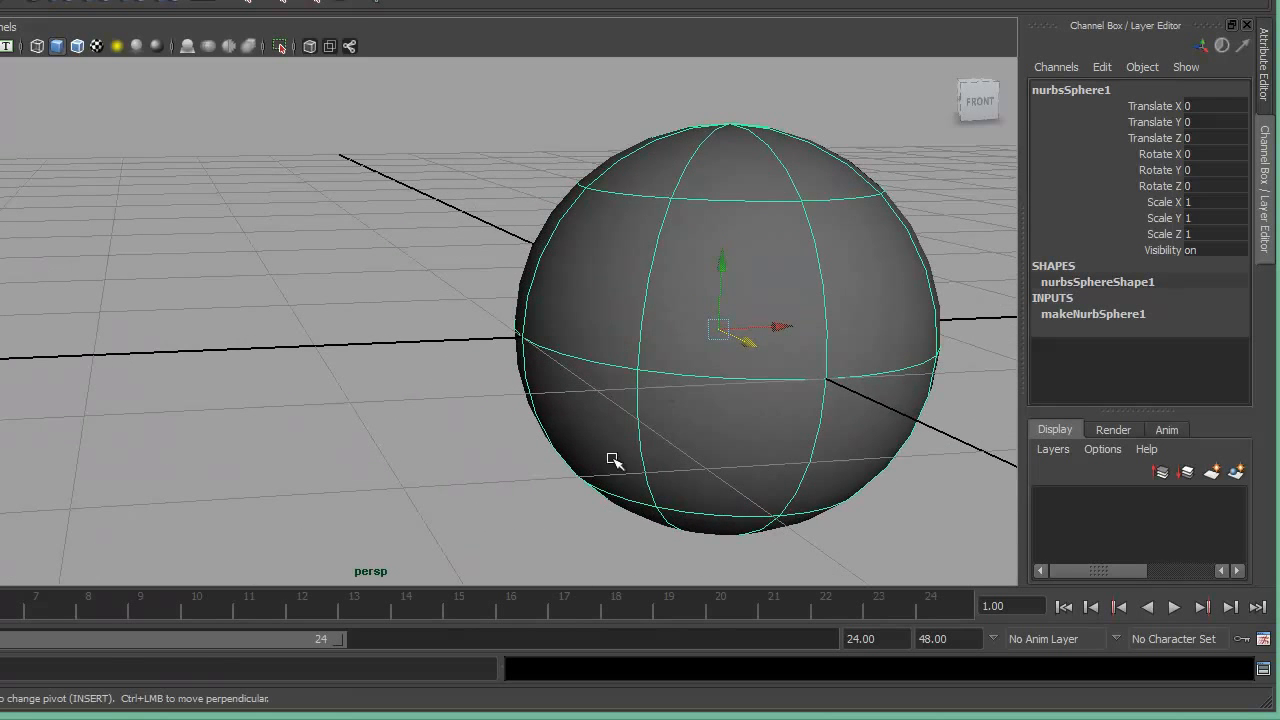
right_click(634, 274)
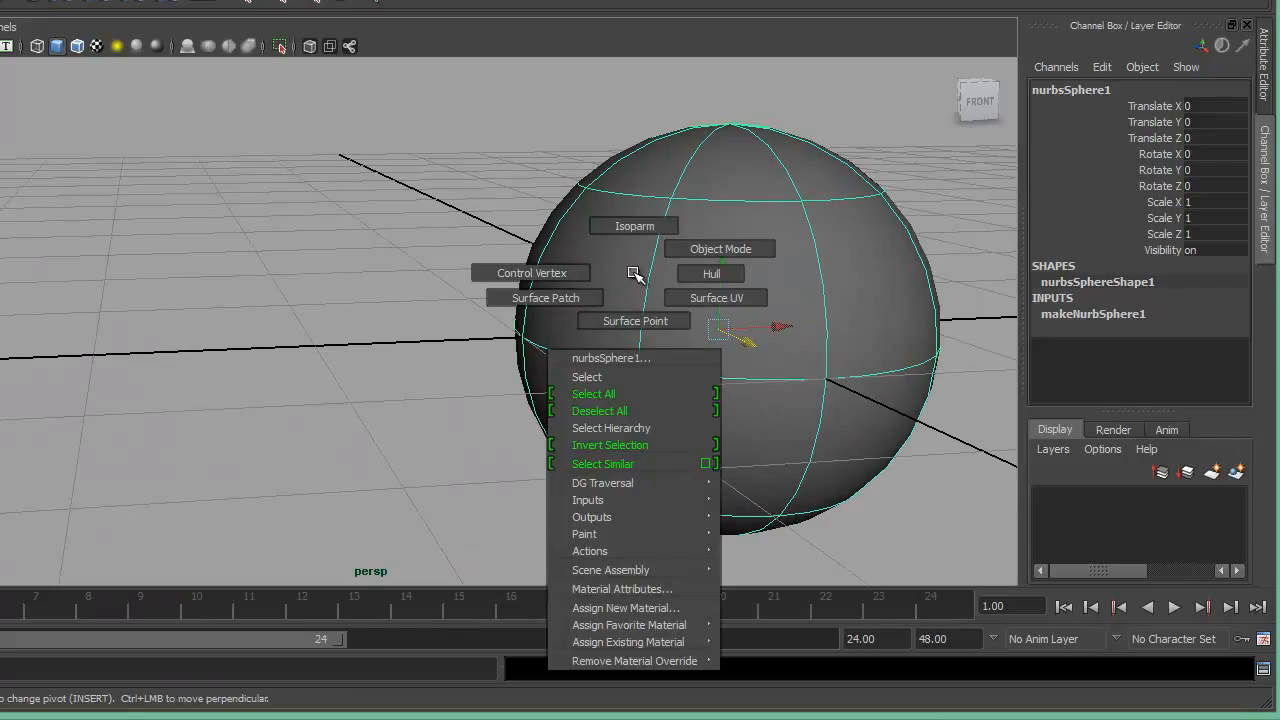
right_click_drag(634, 274, 600, 229)
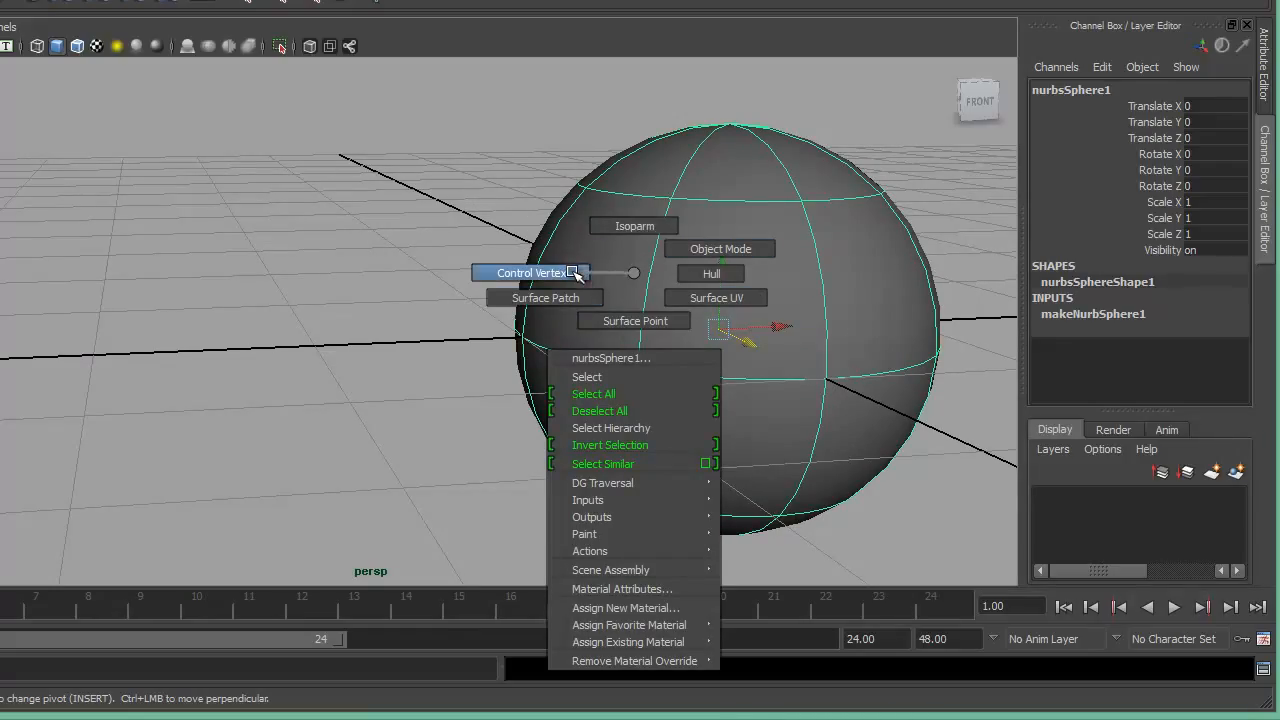
right_click_drag(575, 273, 572, 272)
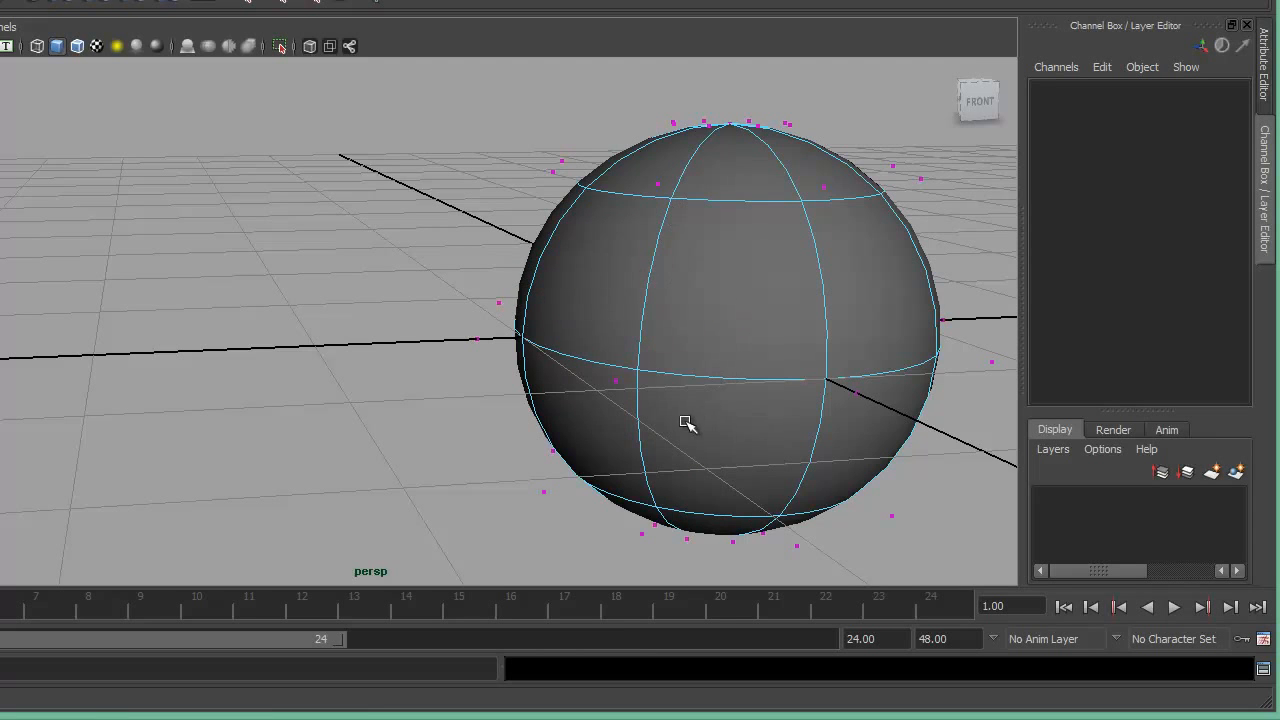
key("f")
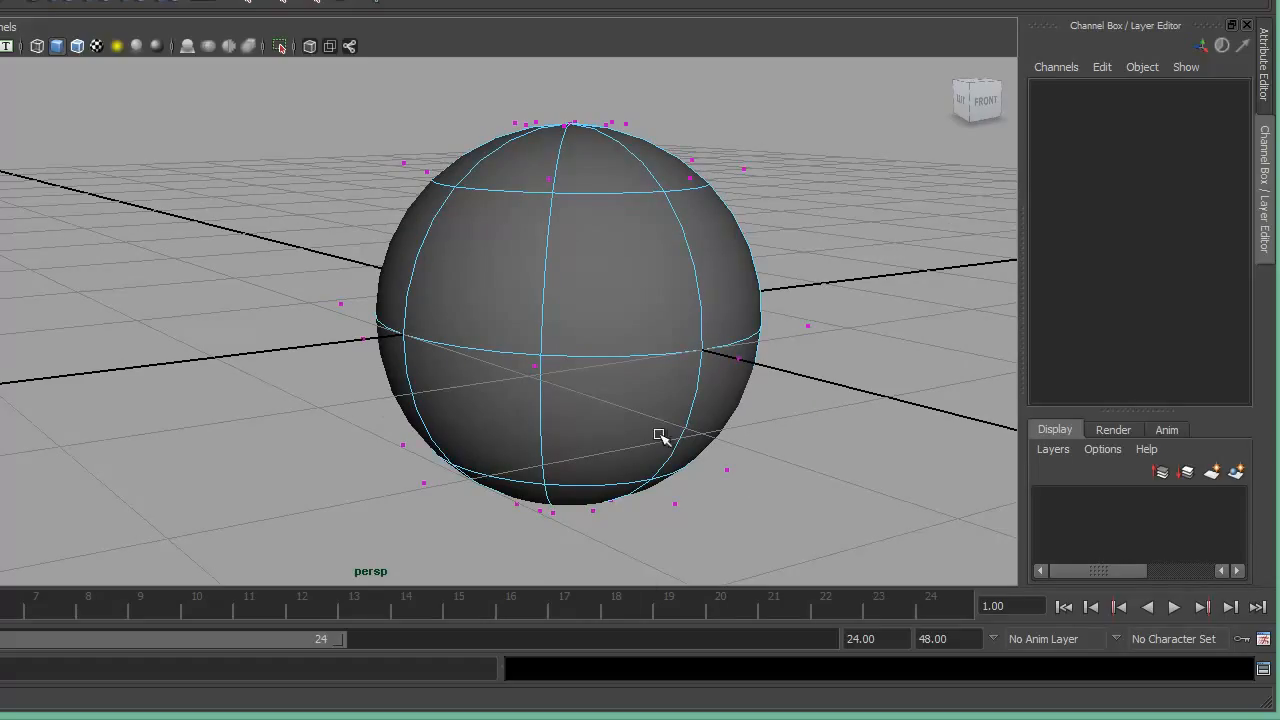
Pull a single control vertex near the NURBS sphere's equator outward and examine the resulting bulge from several angles.
left_click_drag(798, 315, 950, 460)
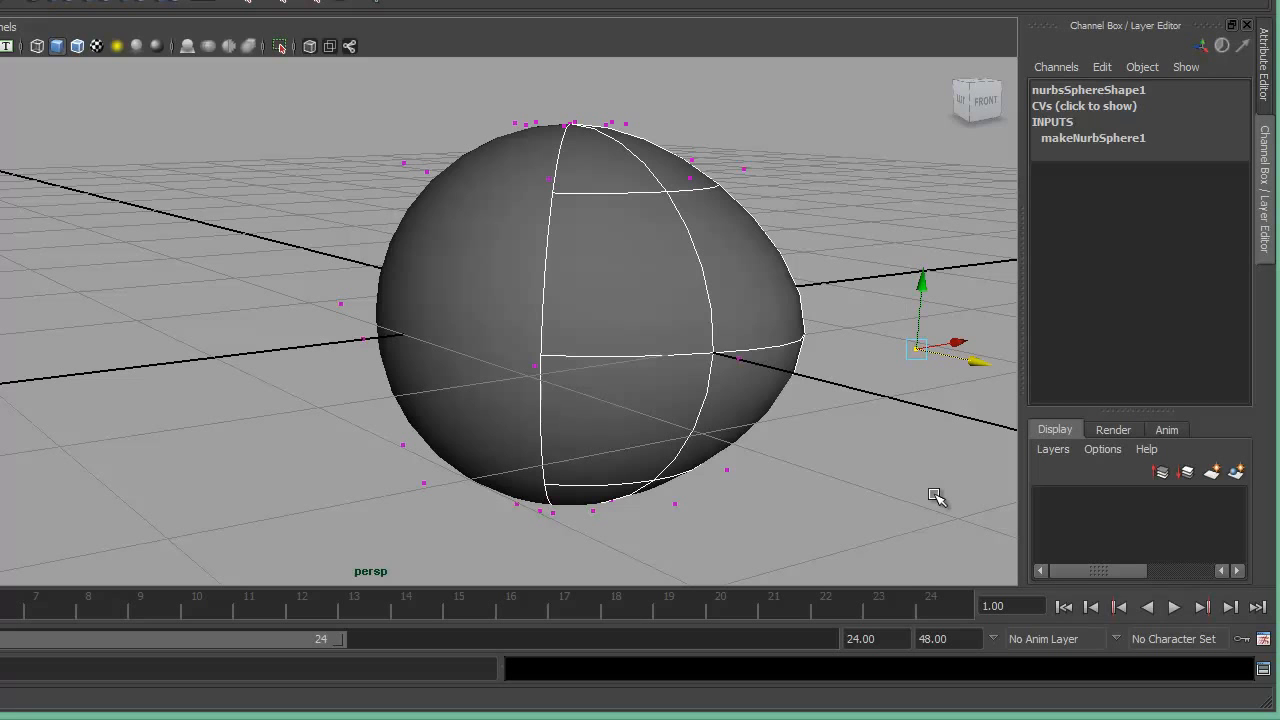
left_click_drag(830, 517, 586, 456, "alt")
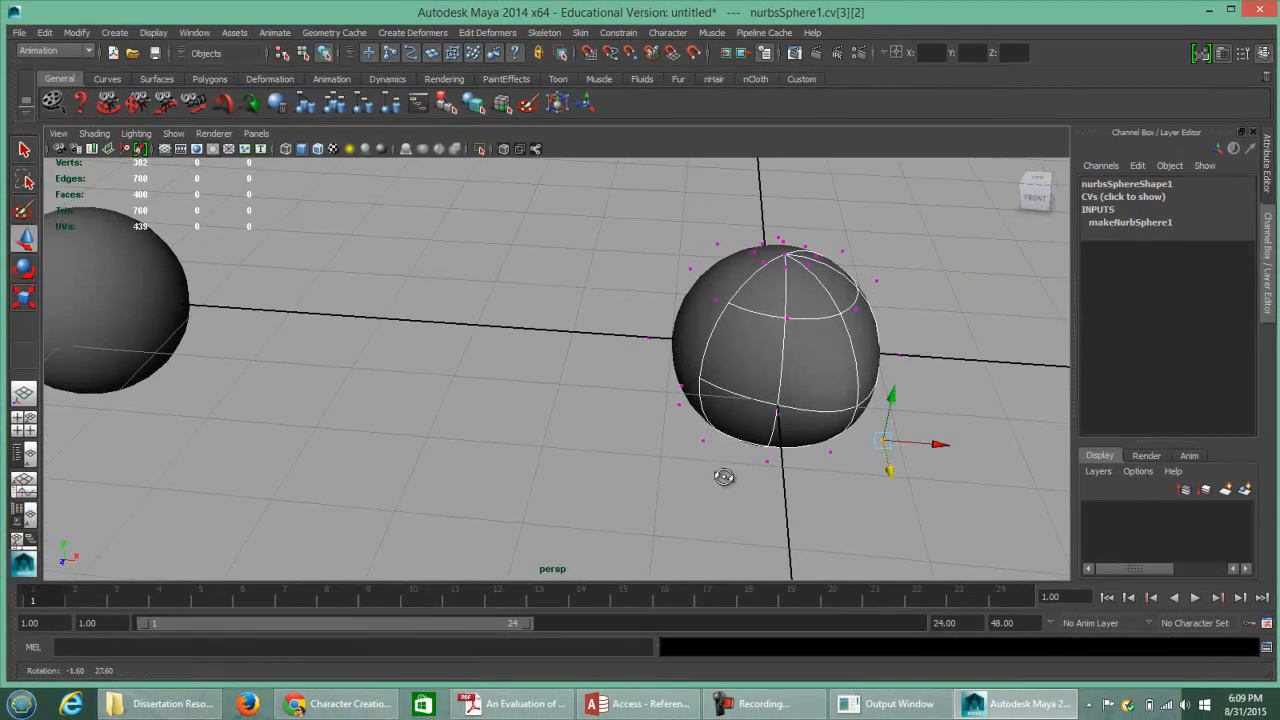
left_click_drag(724, 476, 744, 410, "alt")
Switch the NURBS sphere to Surface Point mode and pick points on the lower front of its surface.
right_click(745, 386)
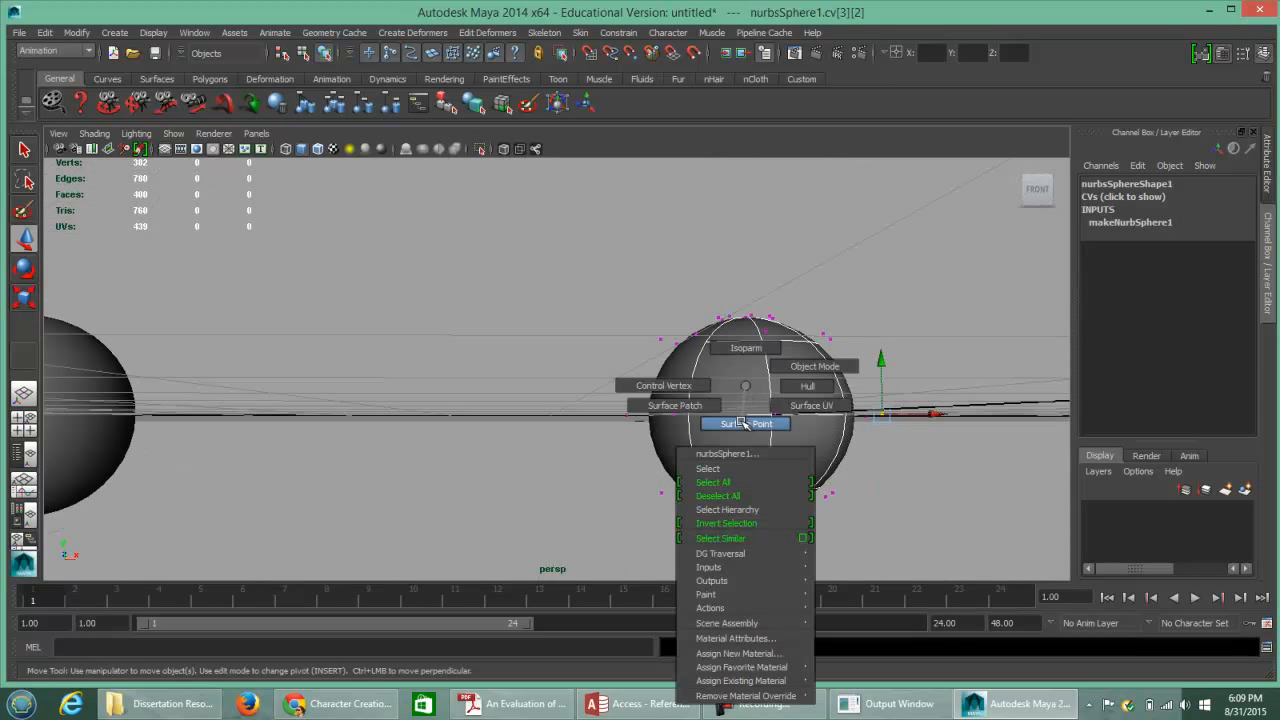
left_click(741, 423)
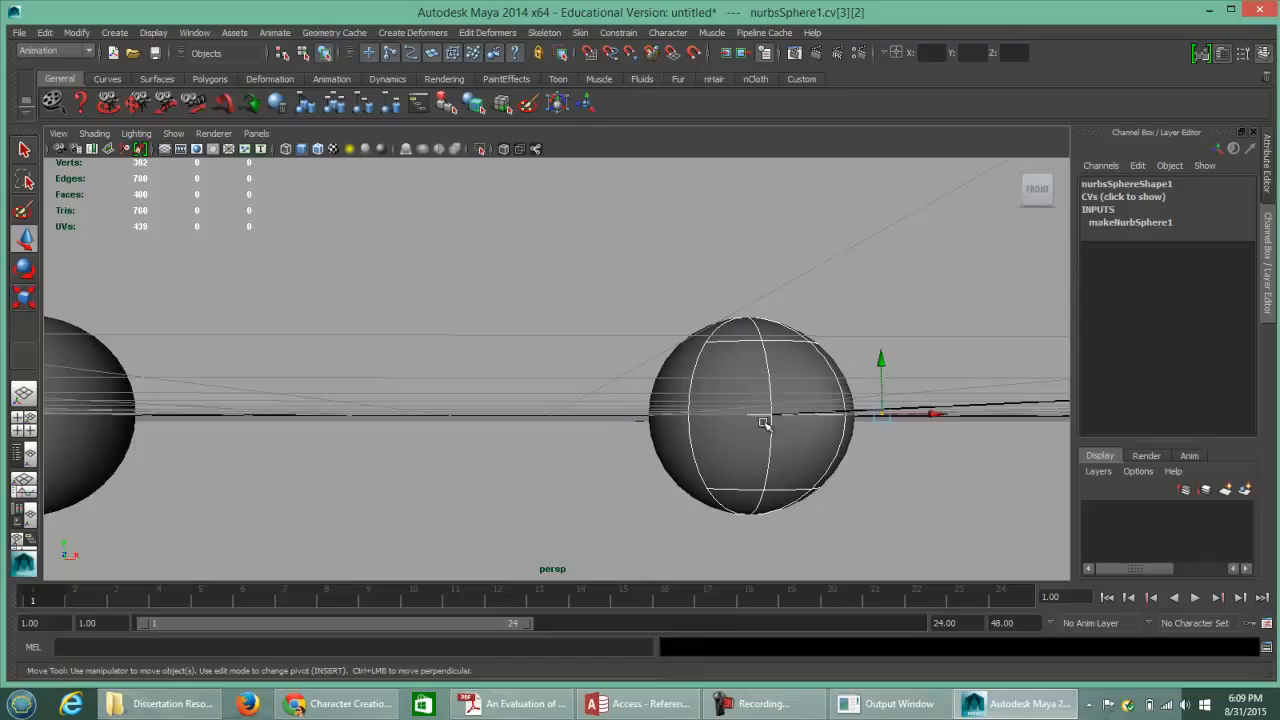
left_click(744, 443)
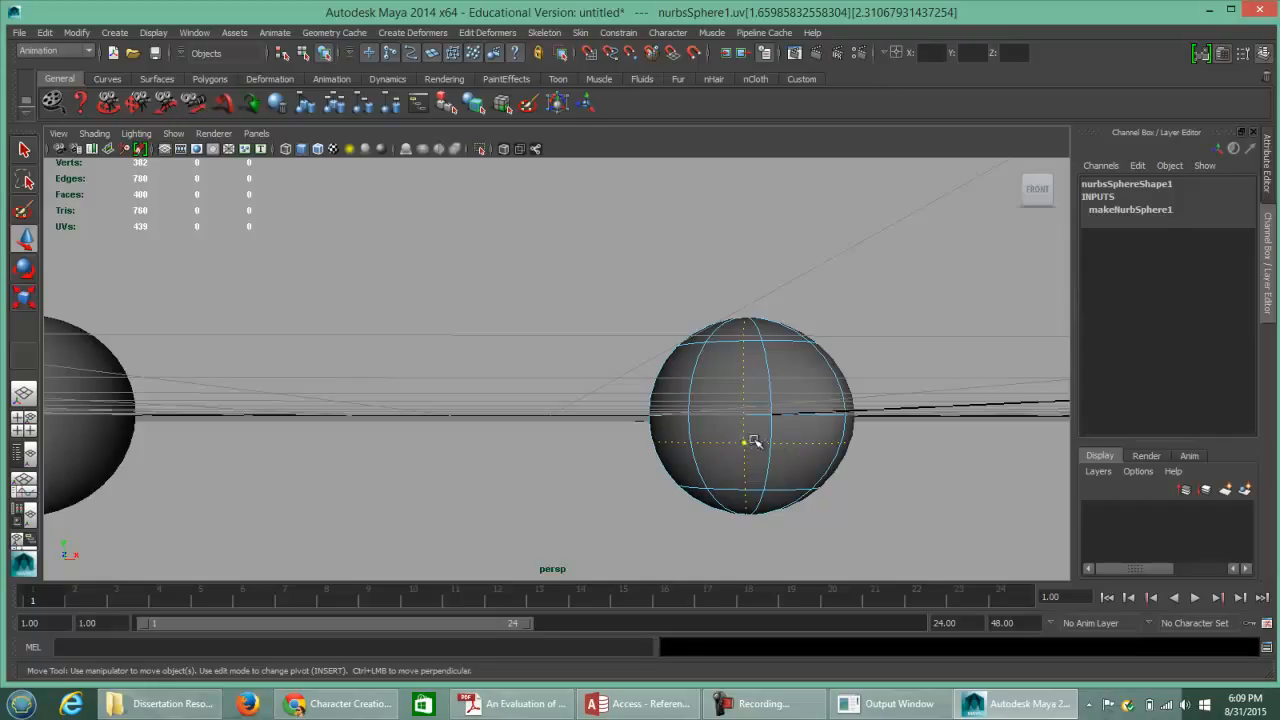
left_click(745, 451)
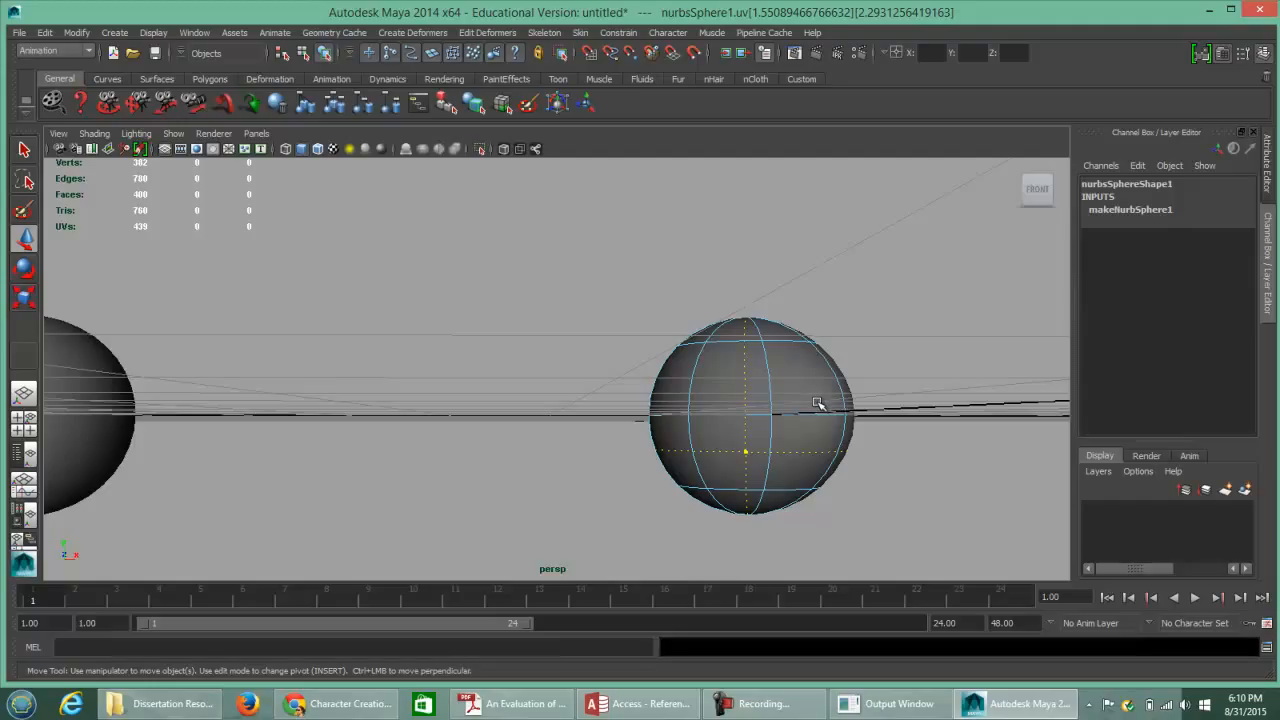
Undo the surface point picks, the control vertex move and the component mode changes on the NURBS sphere.
key("ctrl+z")
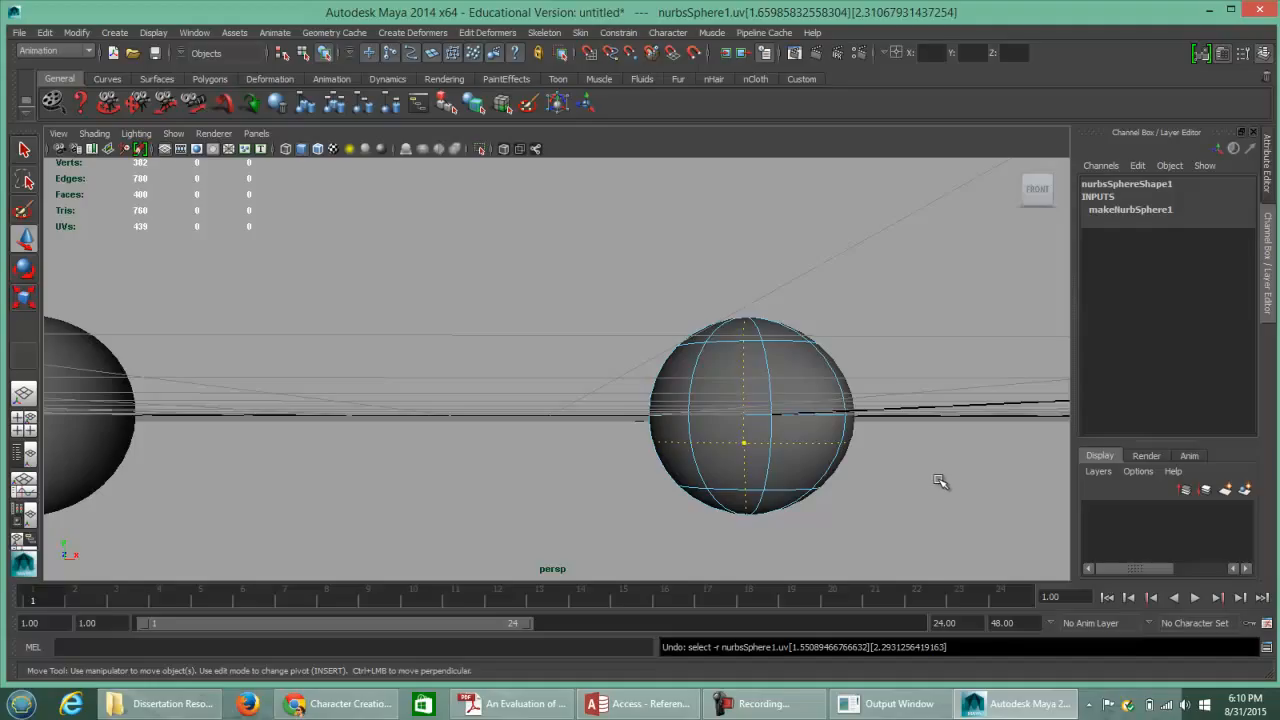
key("ctrl+z")
key("ctrl+z")
key("ctrl+z")
key("ctrl+z")
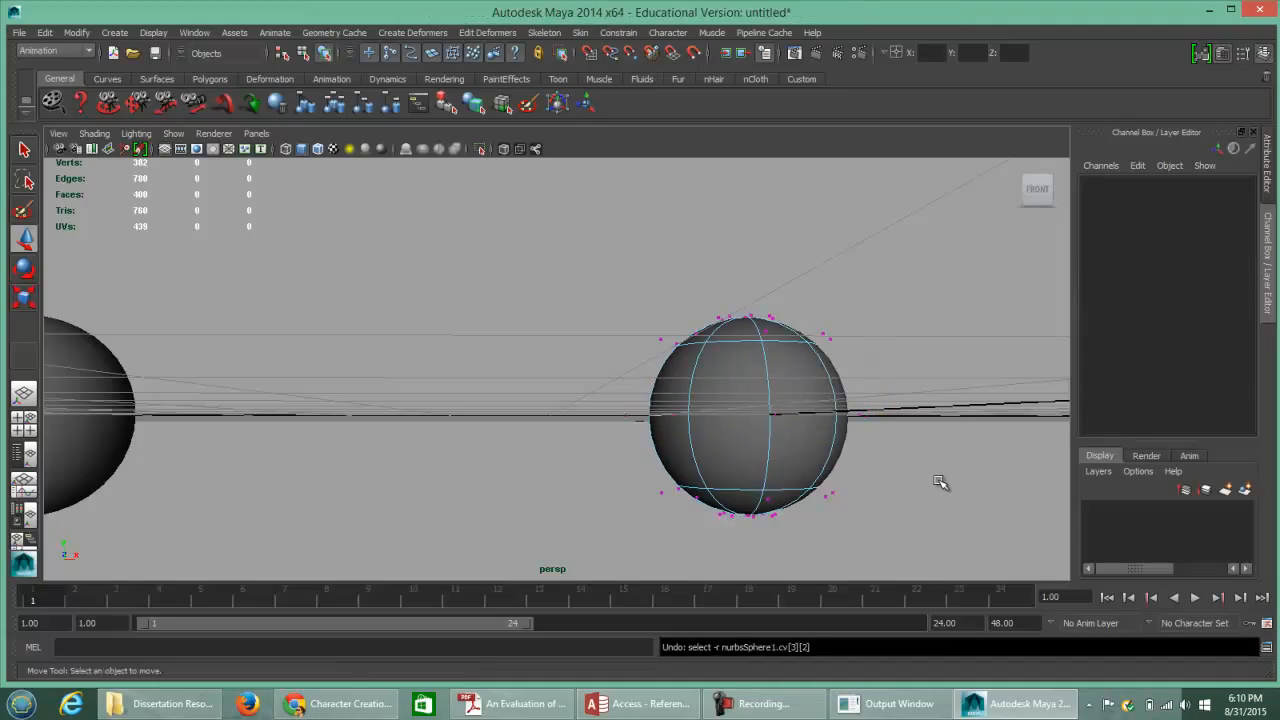
key("ctrl+z")
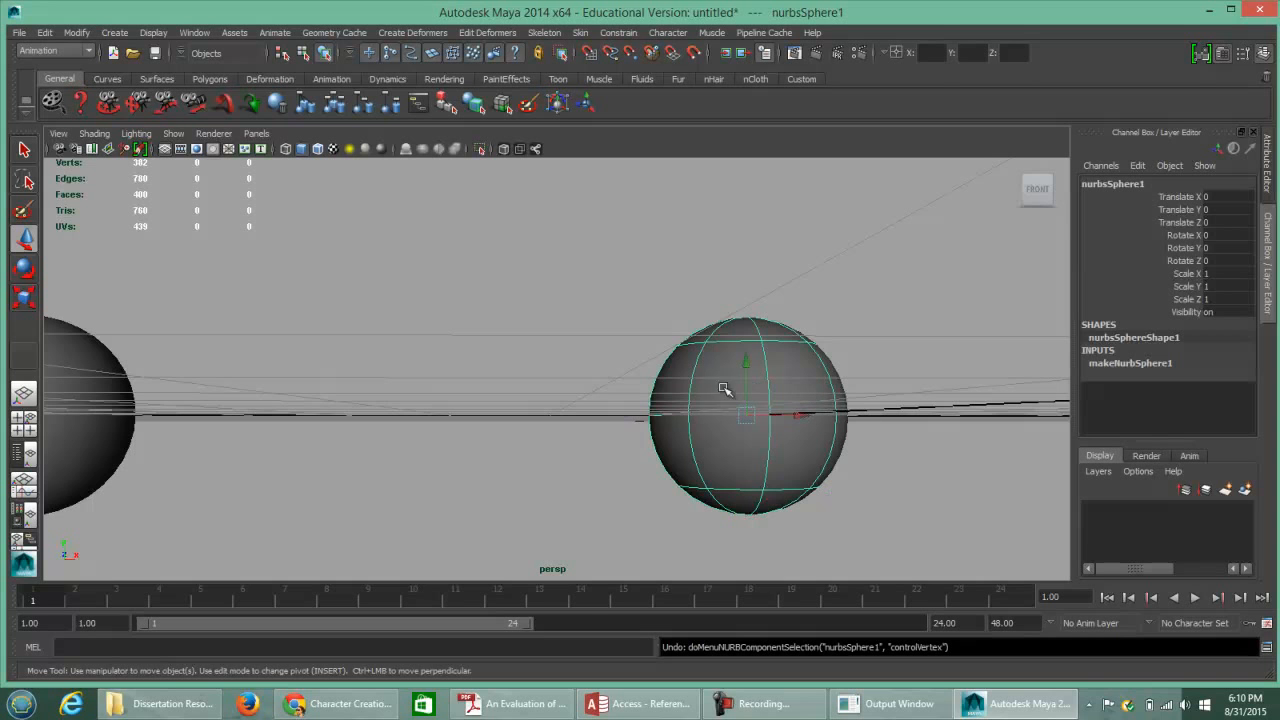
Move the NURBS sphere along X to about -2.945 and the polygon sphere to about -7.705, and clear the selection.
left_click_drag(659, 404, 629, 414, "alt")
middle_click_drag(629, 414, 803, 414, "alt")
mouse_move(803, 414)
right_mouse_down("alt")
mouse_move(663, 380)
mouse_move(674, 377)
right_mouse_up("alt")
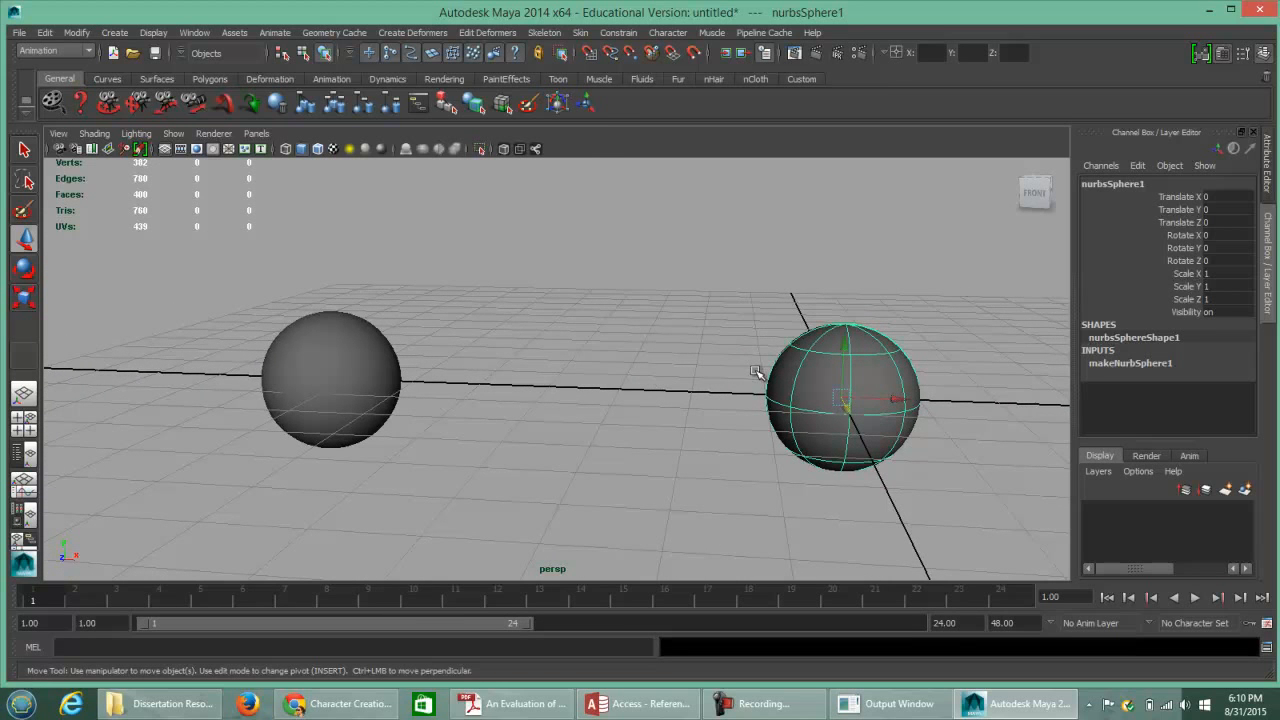
left_click_drag(903, 400, 706, 384)
left_click_drag(260, 300, 606, 366)
mouse_move(703, 394)
left_mouse_down()
mouse_move(765, 391)
mouse_move(708, 394)
left_mouse_up()
left_click(786, 387)
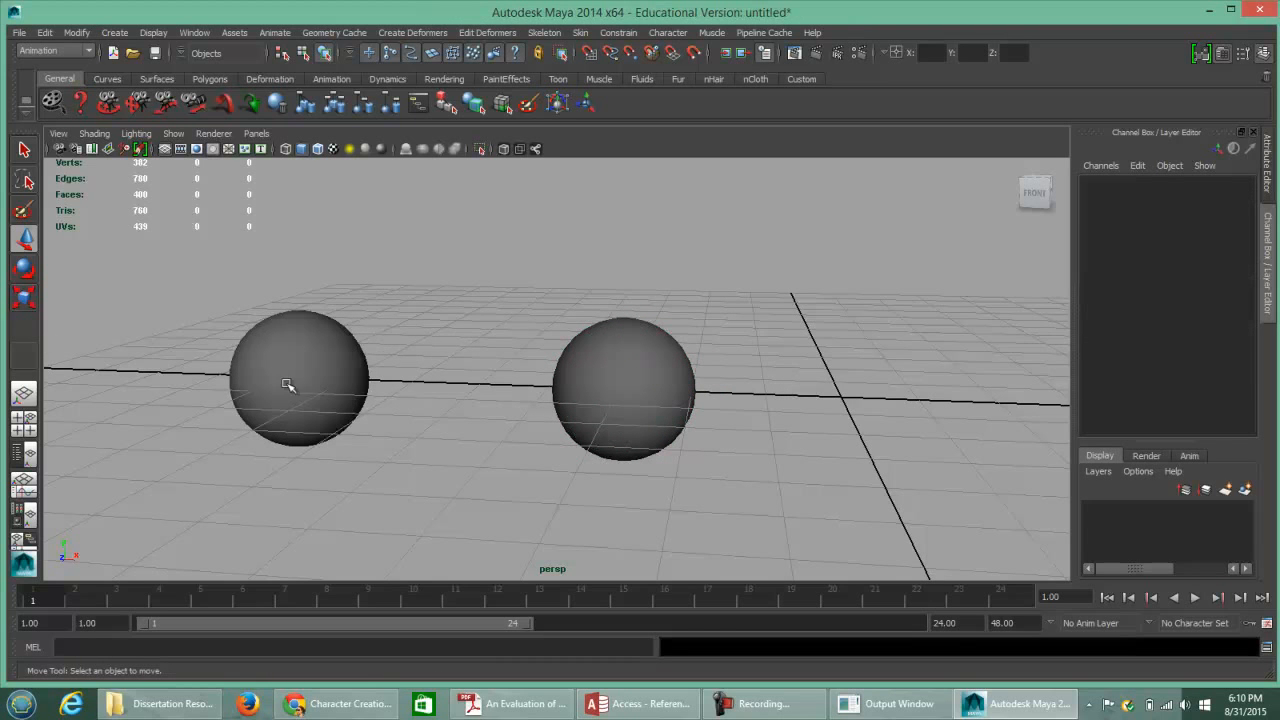
Try stretching the NURBS sphere along Z to about 1.994 with the Scale tool, and undo the stretch.
left_click(623, 381)
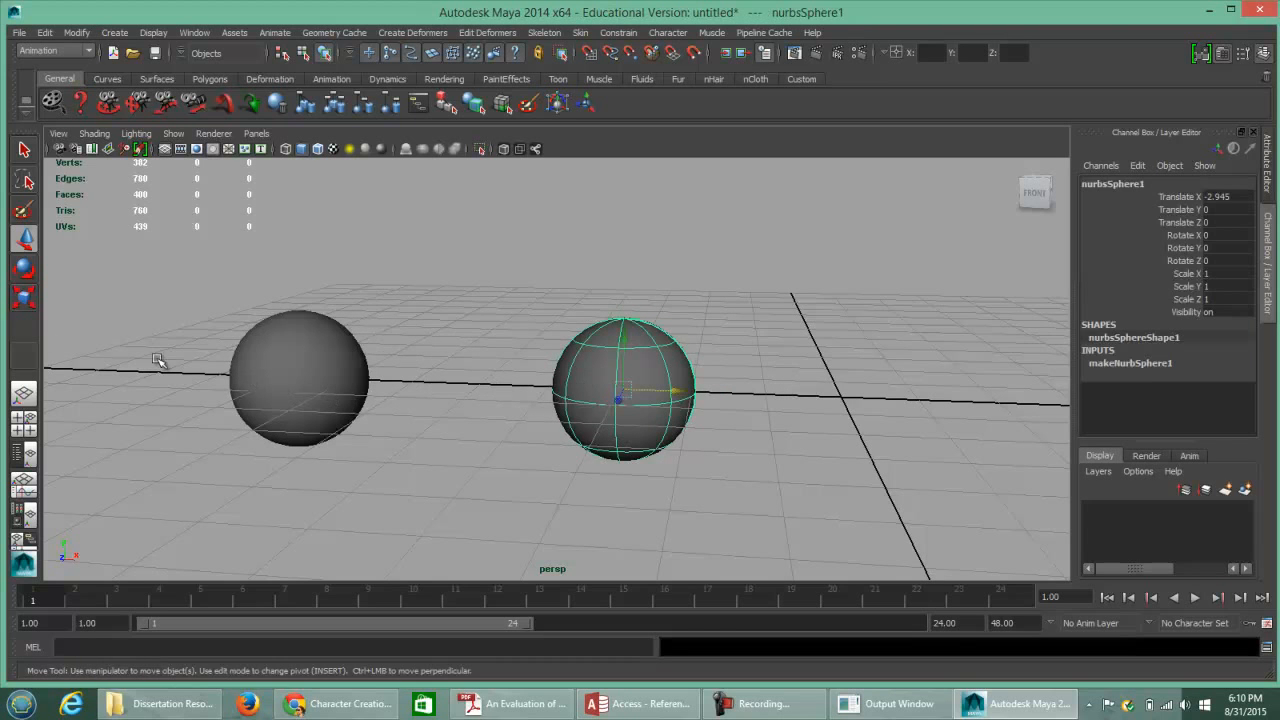
left_click(24, 299)
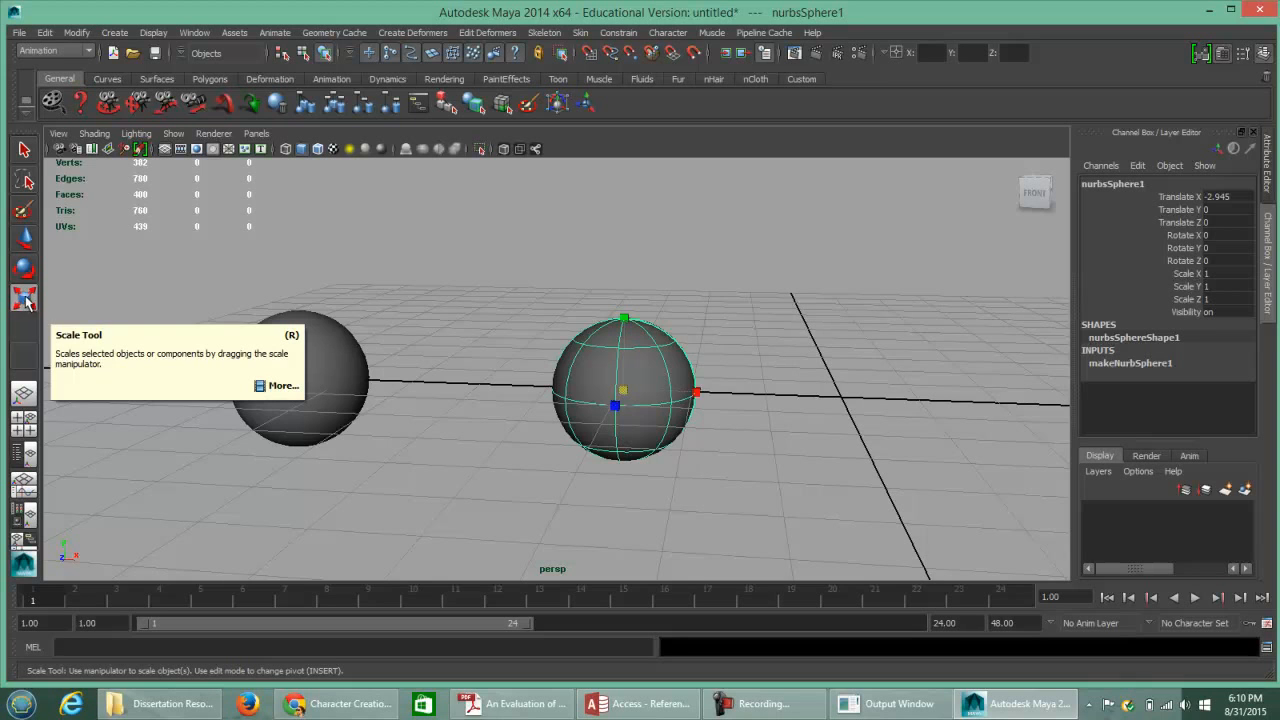
left_click_drag(714, 466, 659, 337, "alt")
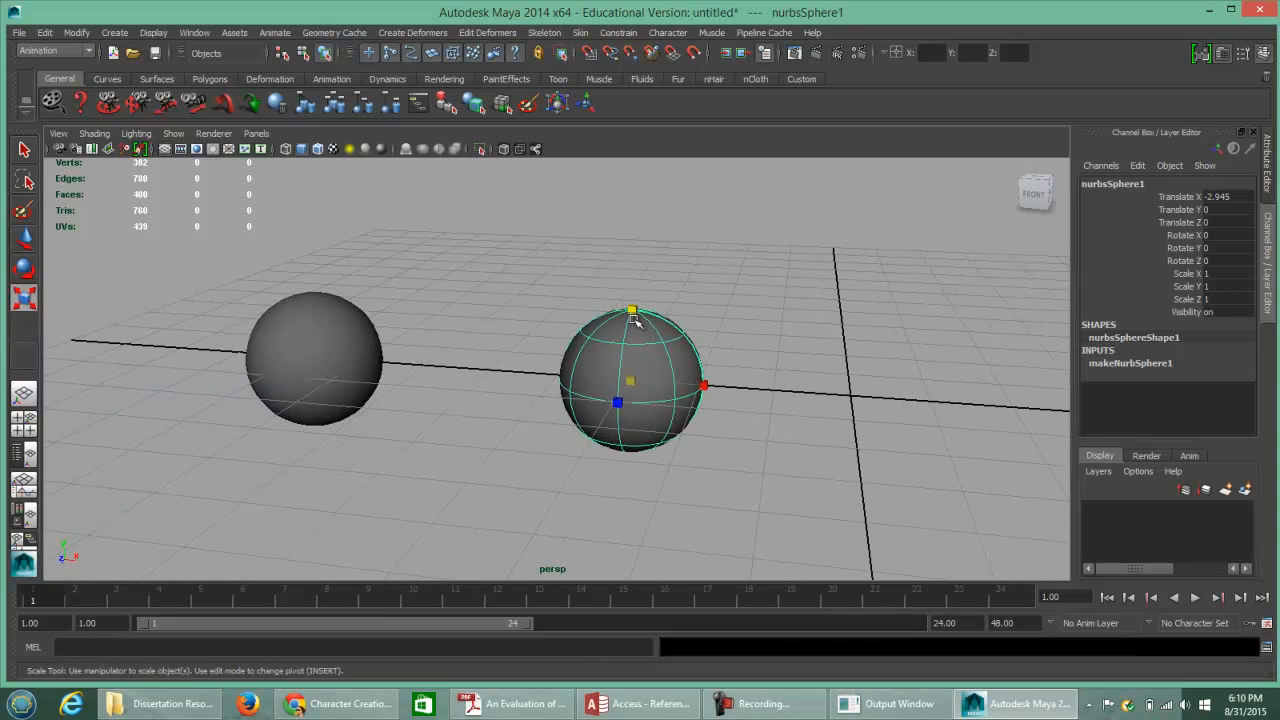
left_click_drag(616, 404, 547, 383)
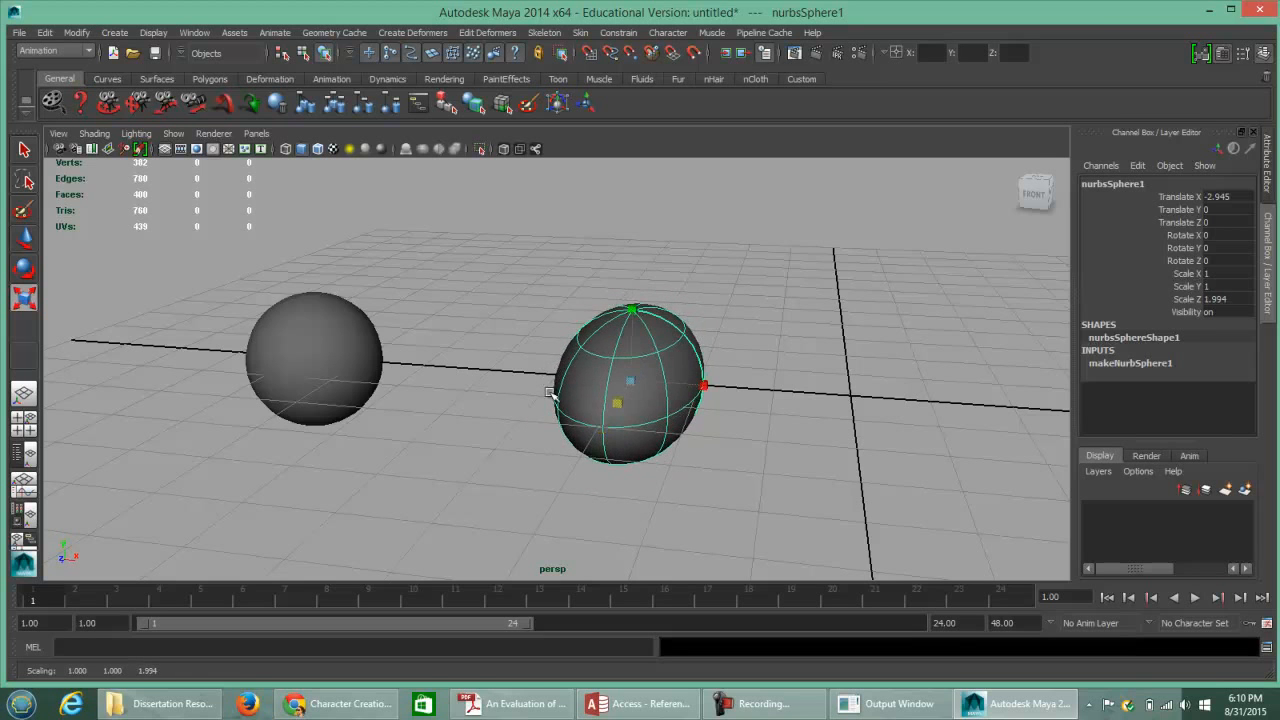
key("ctrl+z")
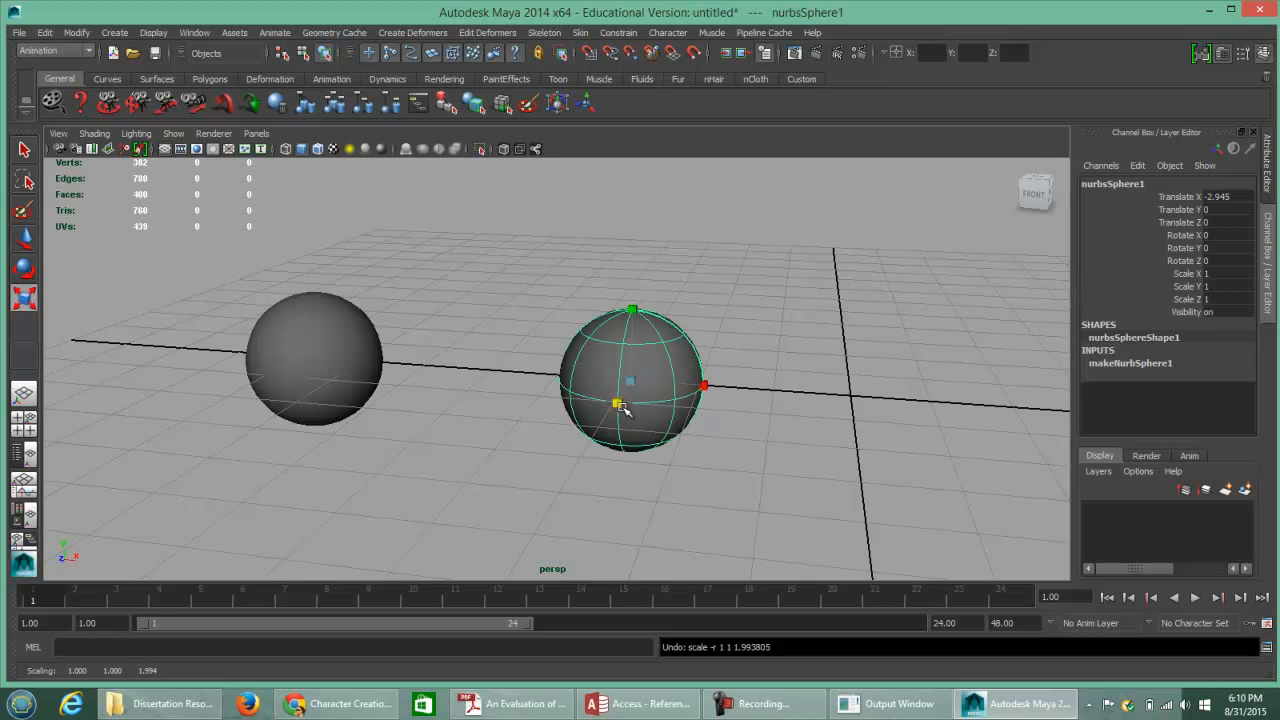
Scale the NURBS sphere uniformly to about 2.168 and the polygon sphere uniformly to about 1.628.
left_click_drag(637, 382, 850, 400)
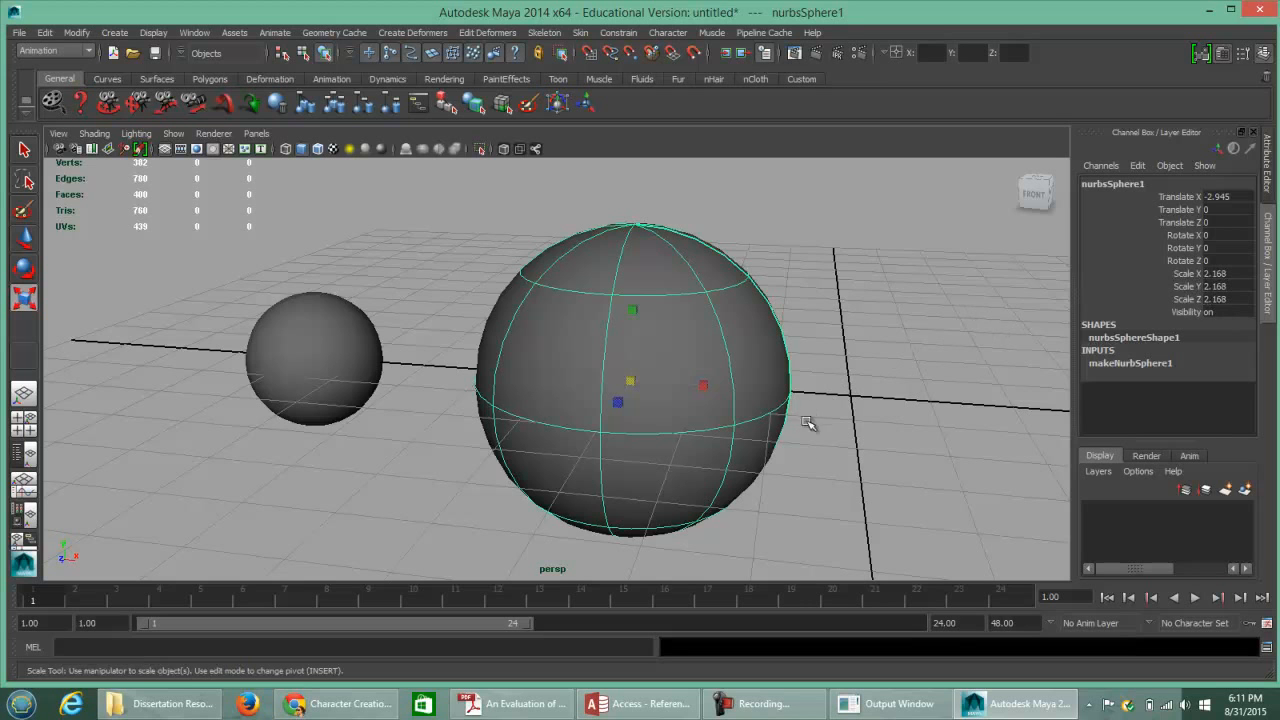
left_click(294, 360)
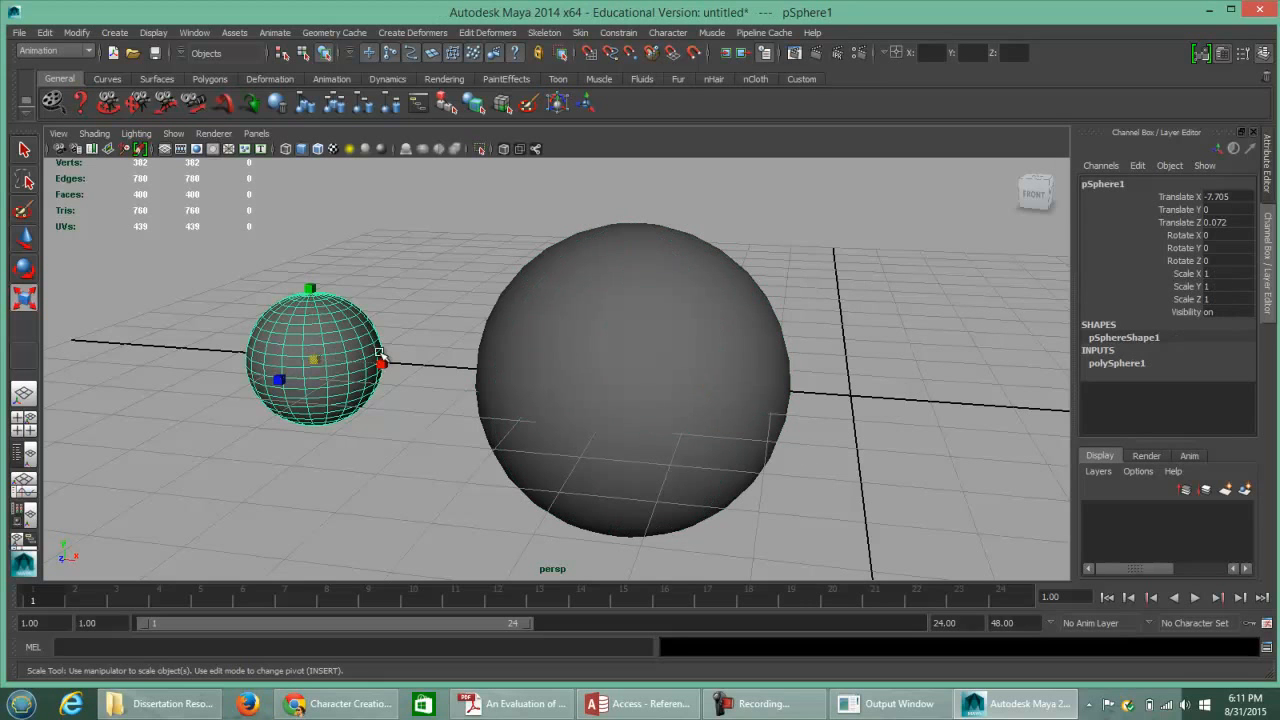
left_click_drag(320, 360, 390, 370)
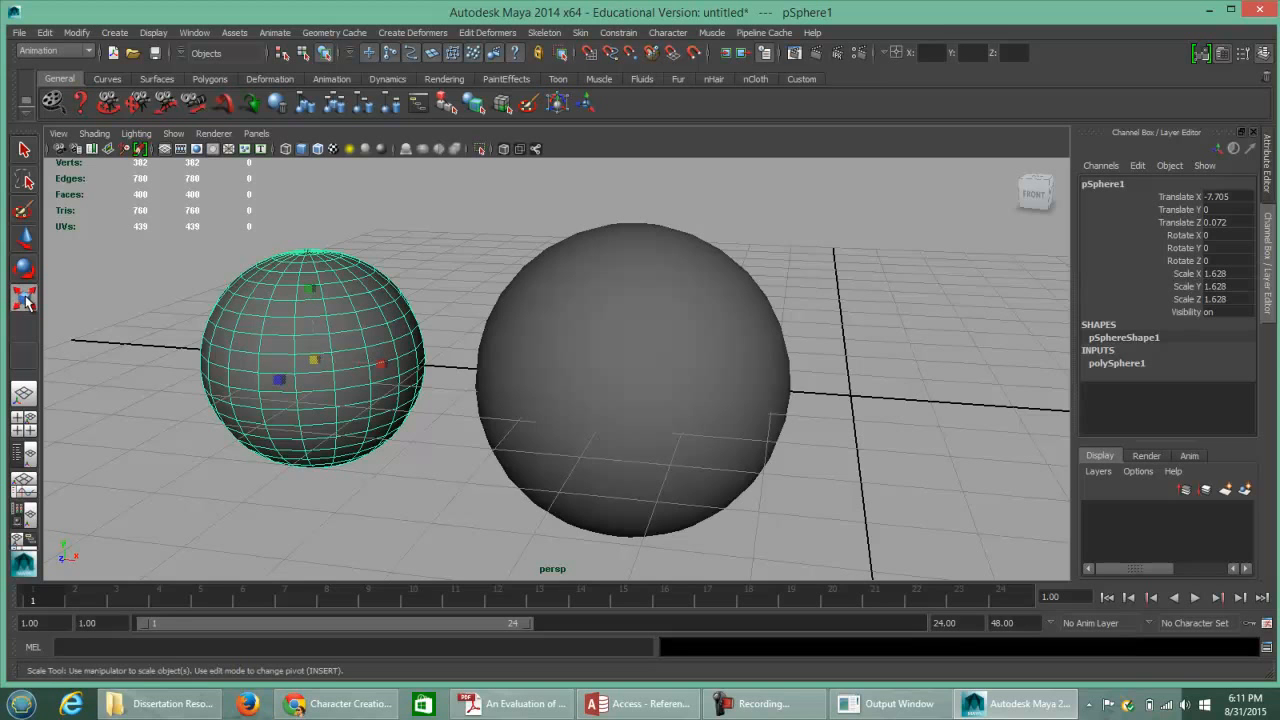
Activate the Rotate tool on the polygon sphere and enlarge its rotation manipulator beyond the sphere's surface.
left_click(24, 268)
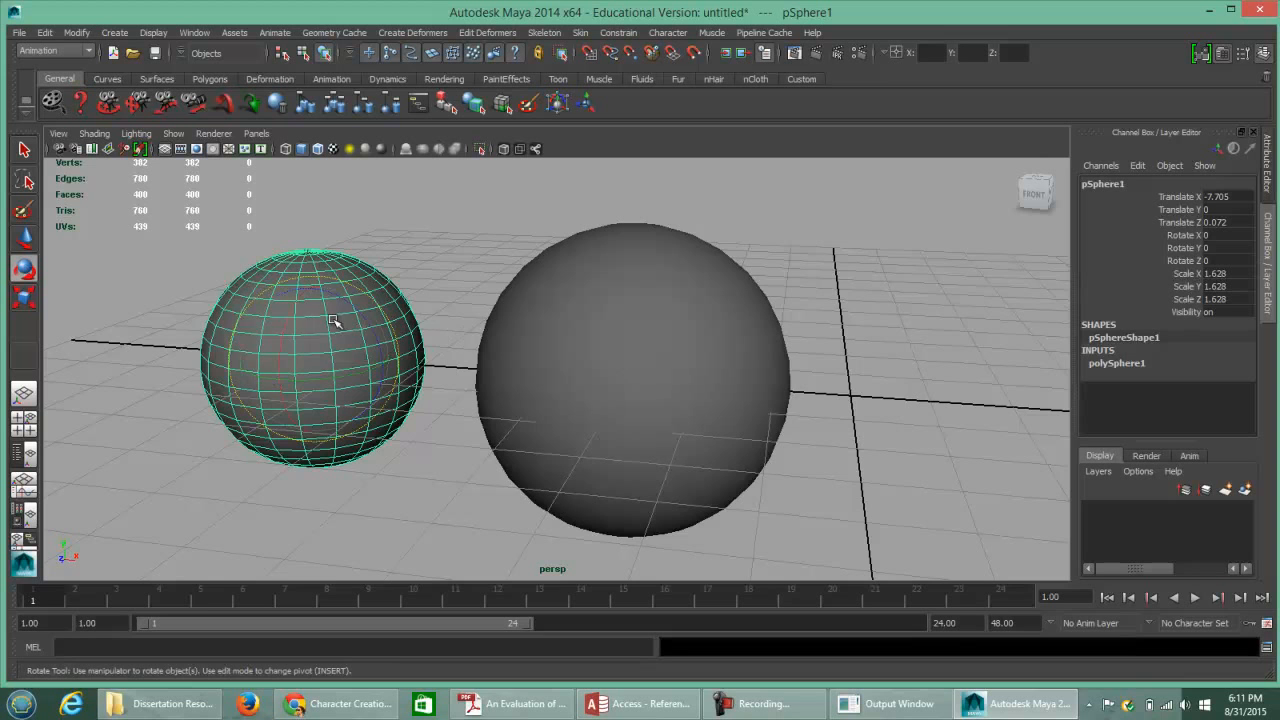
mouse_move(331, 354)
left_mouse_down()
mouse_move(321, 374)
mouse_move(349, 371)
mouse_move(346, 343)
left_mouse_up()
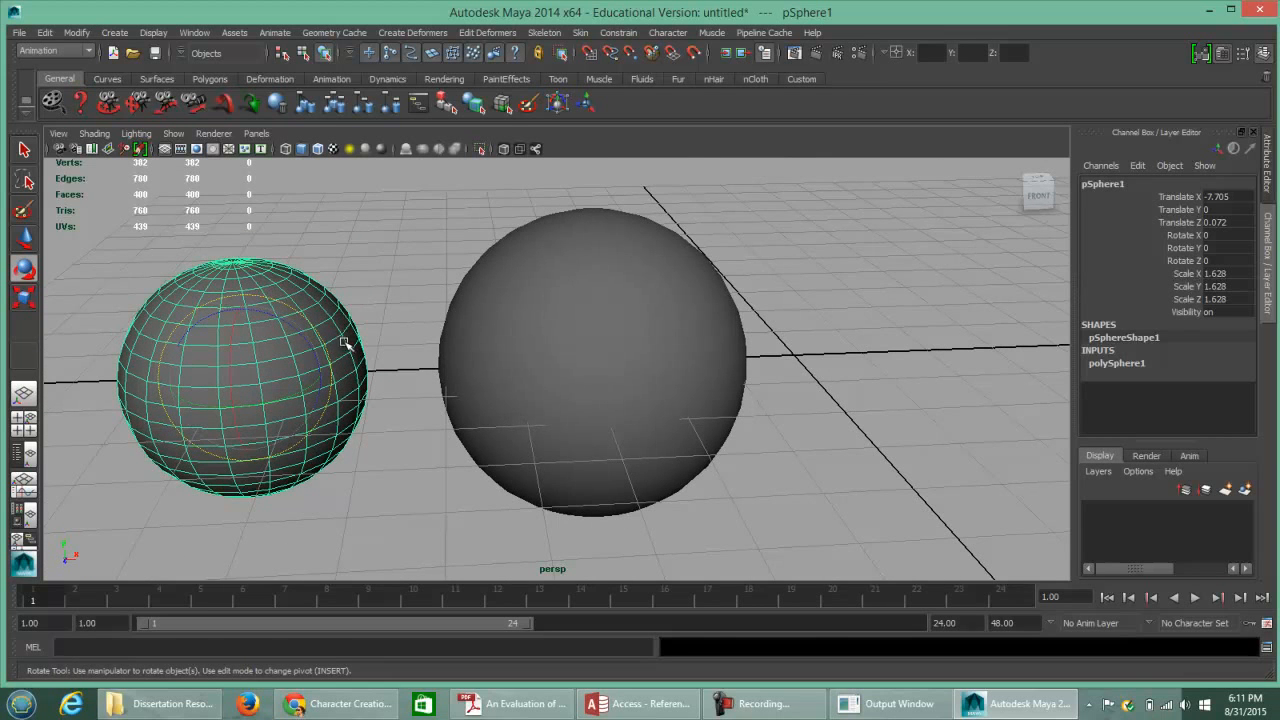
key("plus")
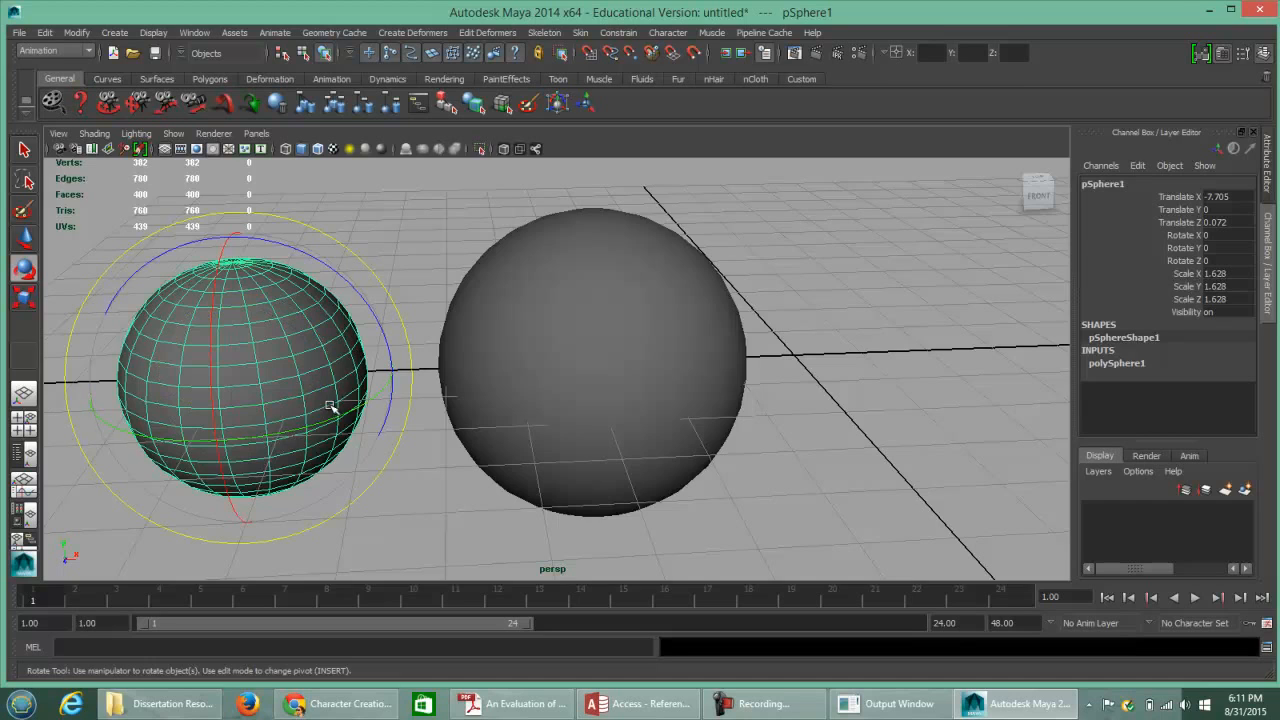
middle_click_drag(337, 403, 527, 392, "alt")
left_click_drag(491, 397, 553, 380, "alt")
Try rotating the polygon sphere about X to about 30.25 degrees and slightly about other axes, and undo both rotations.
left_click_drag(414, 289, 423, 357)
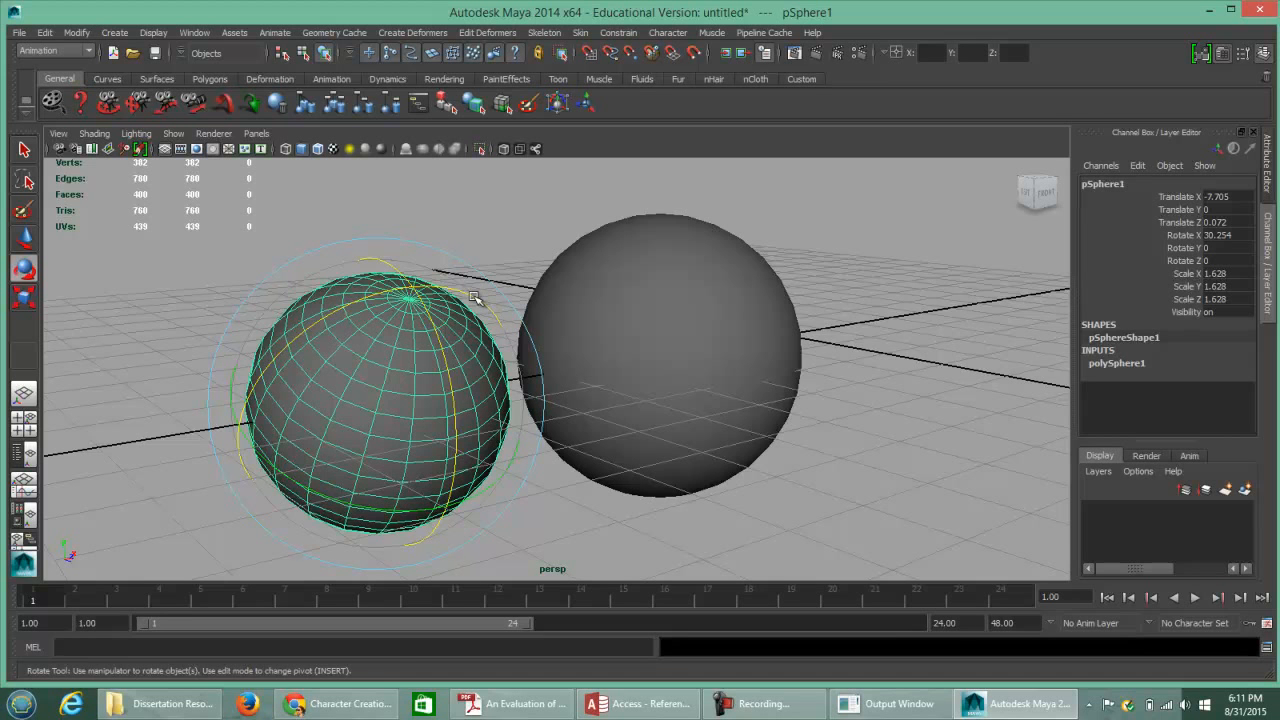
mouse_move(474, 298)
left_mouse_down()
mouse_move(480, 277)
mouse_move(419, 273)
mouse_move(474, 274)
left_mouse_up()
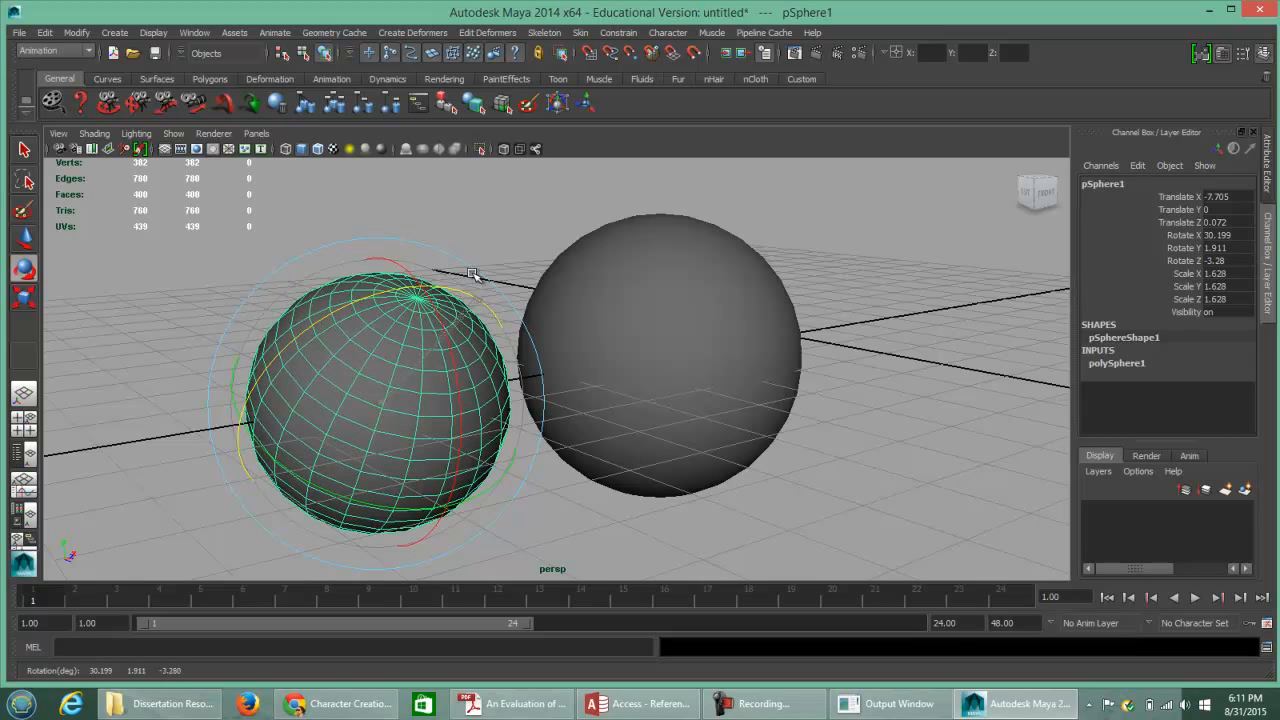
key("ctrl+z")
key("ctrl+z")
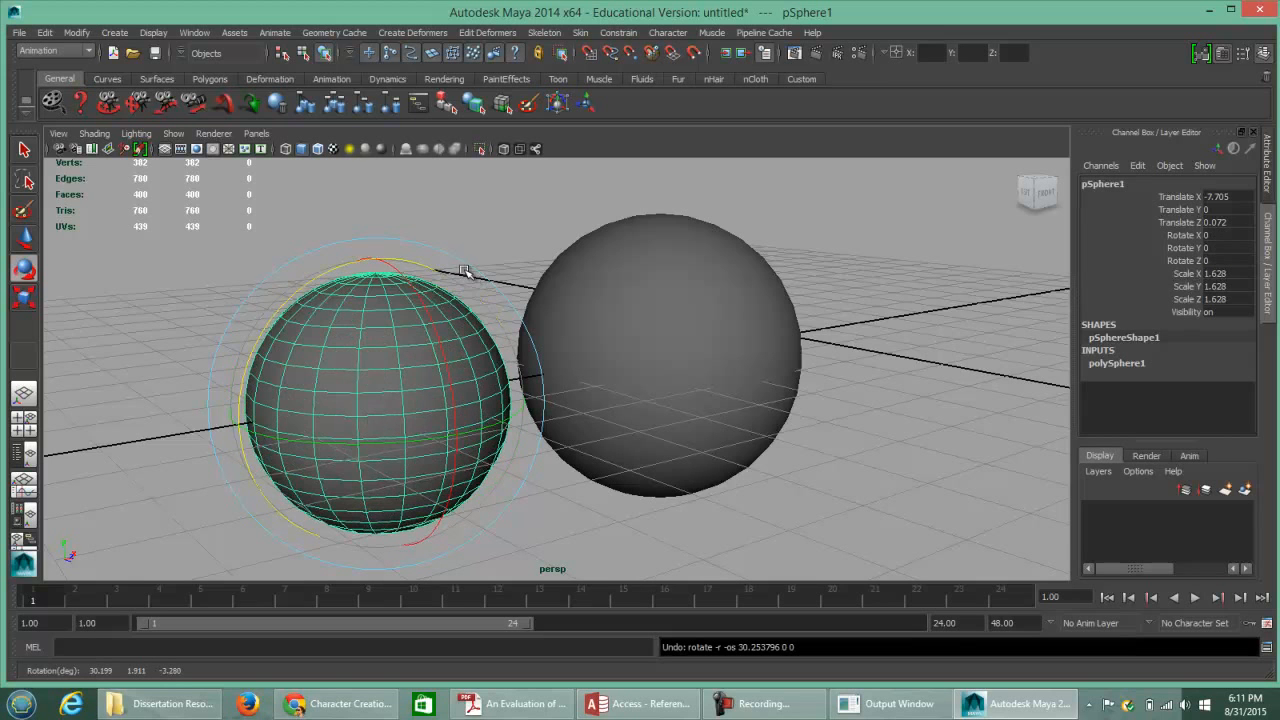
Rotate the polygon sphere about Z, Y and the view axis to about X 6.466, Y 1.791, Z -10.275.
mouse_move(358, 260)
left_mouse_down()
mouse_move(292, 265)
mouse_move(369, 268)
left_mouse_up()
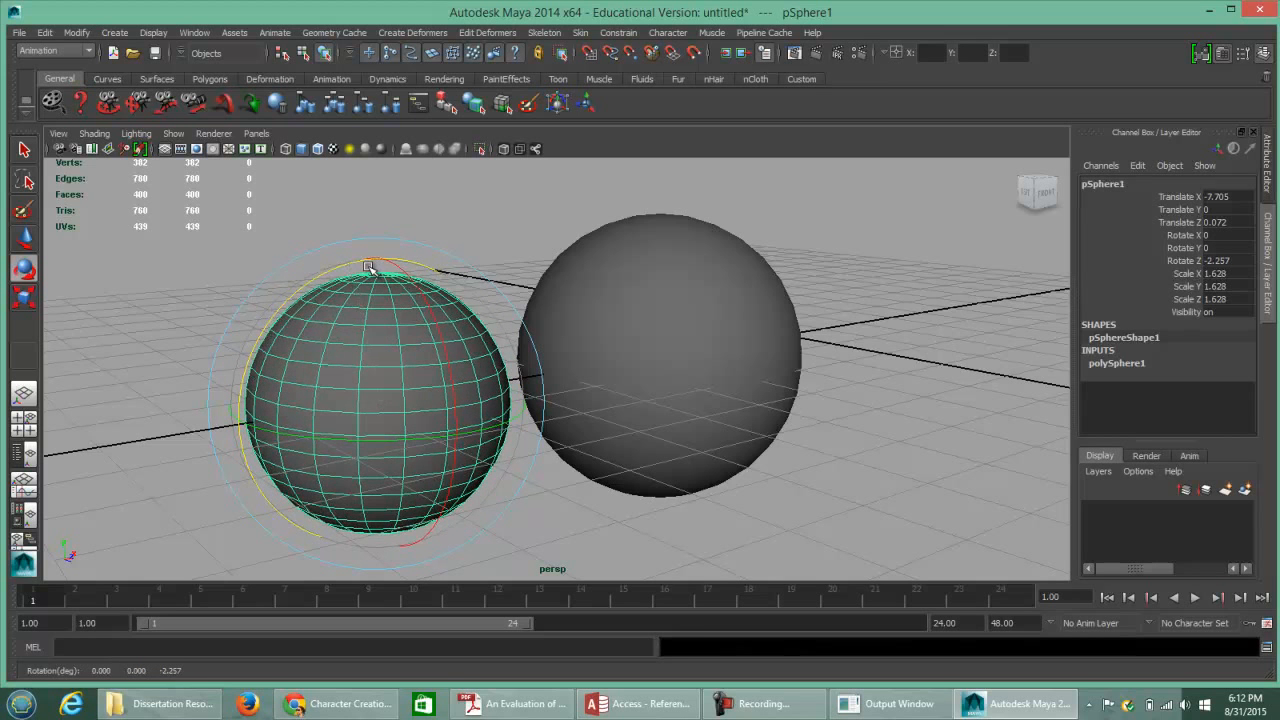
left_click_drag(396, 441, 480, 434)
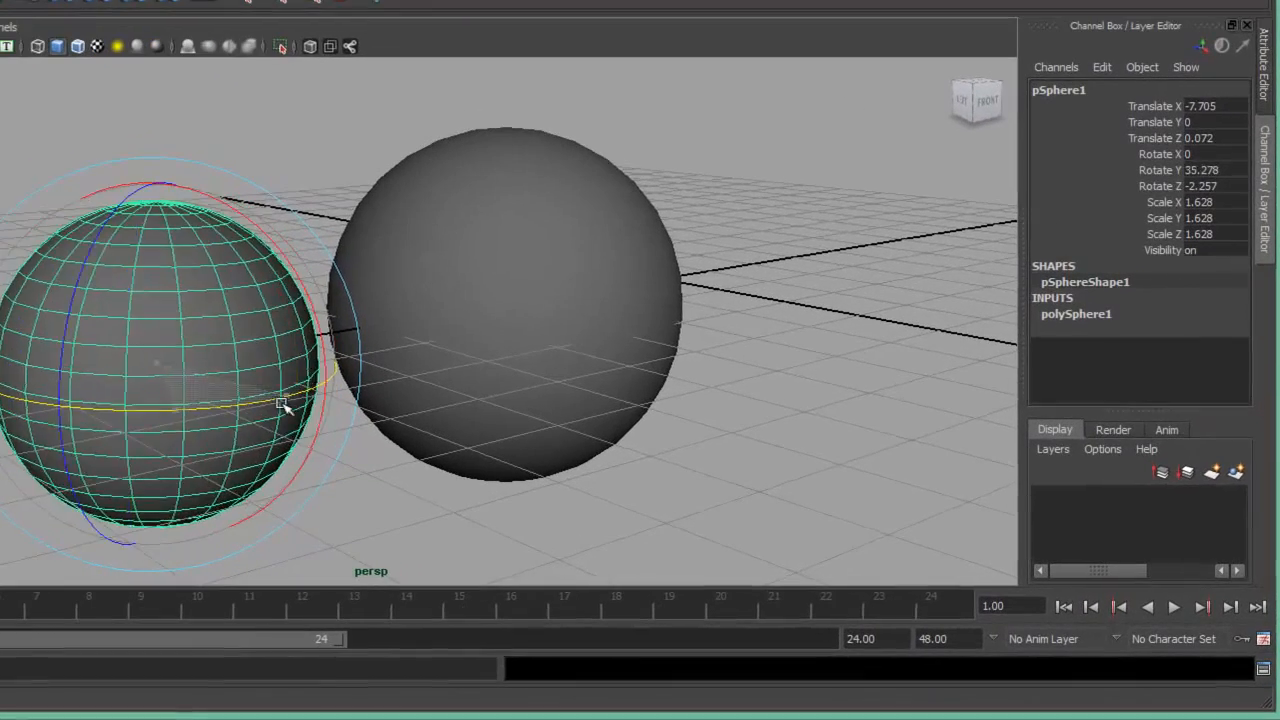
left_click_drag(282, 404, 186, 380)
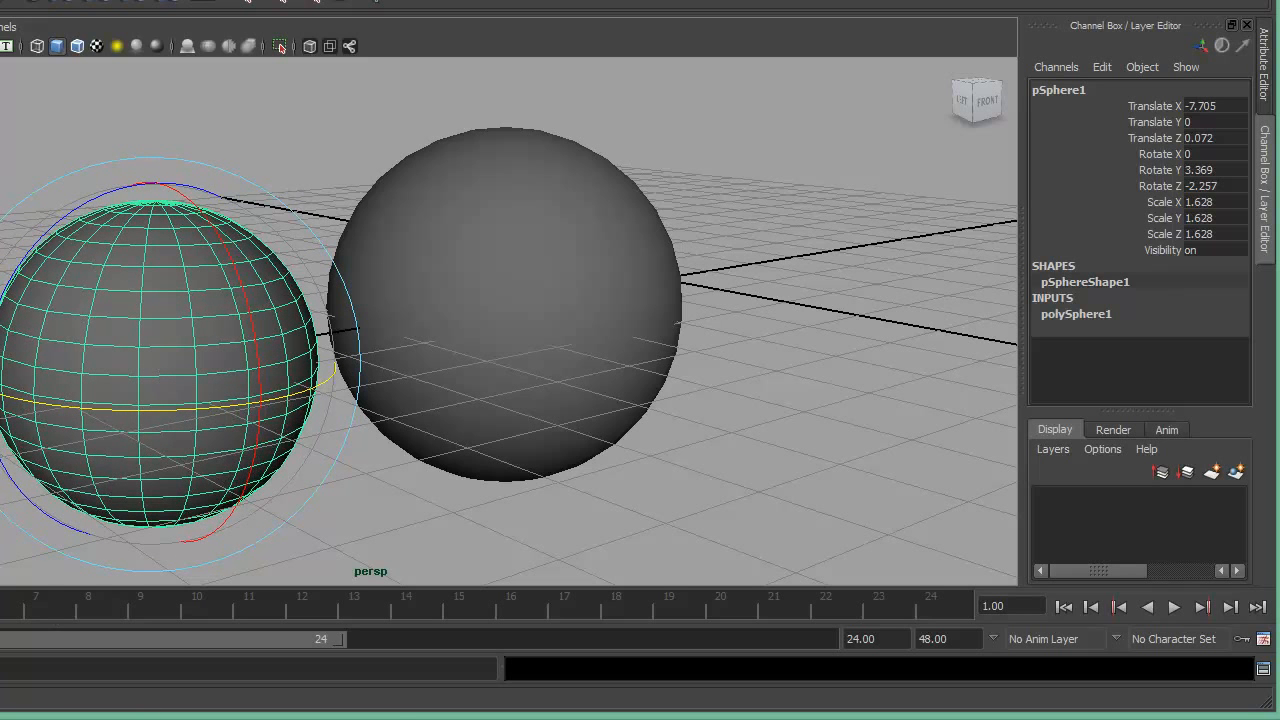
left_click_drag(109, 160, 143, 145)
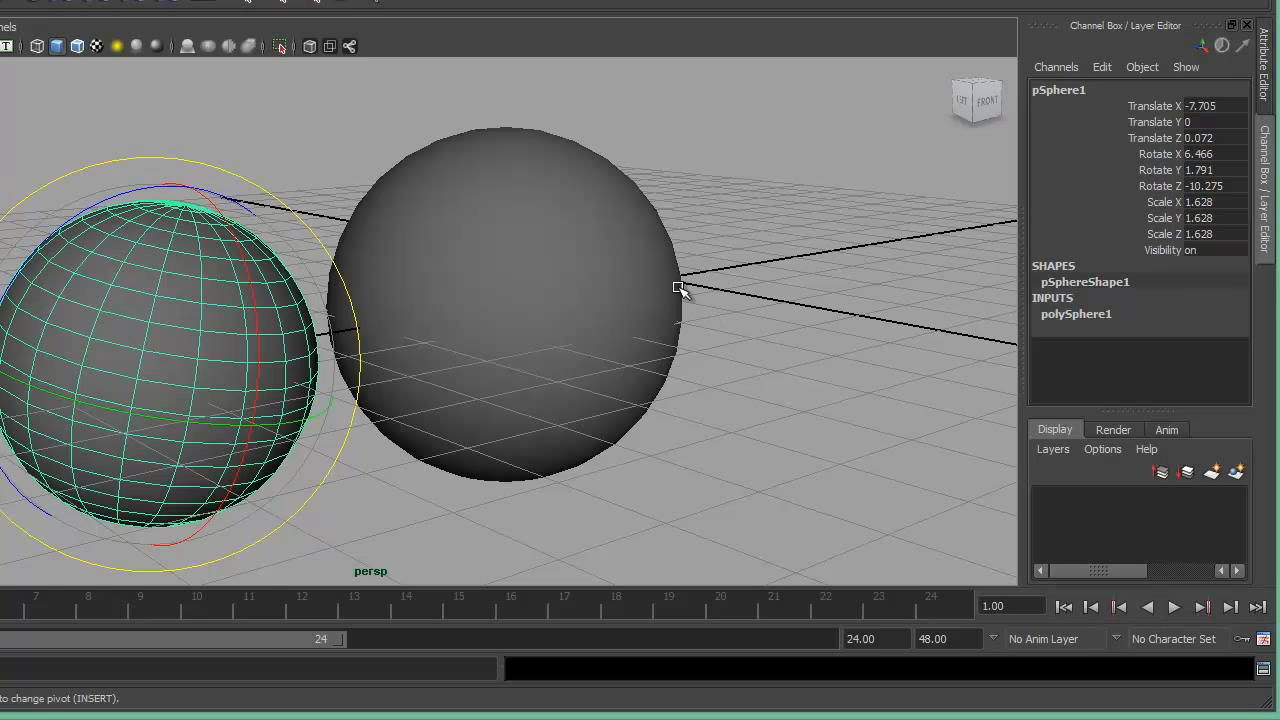
Undo the polygon sphere's view-axis, Y and Z rotations.
key("ctrl+z")
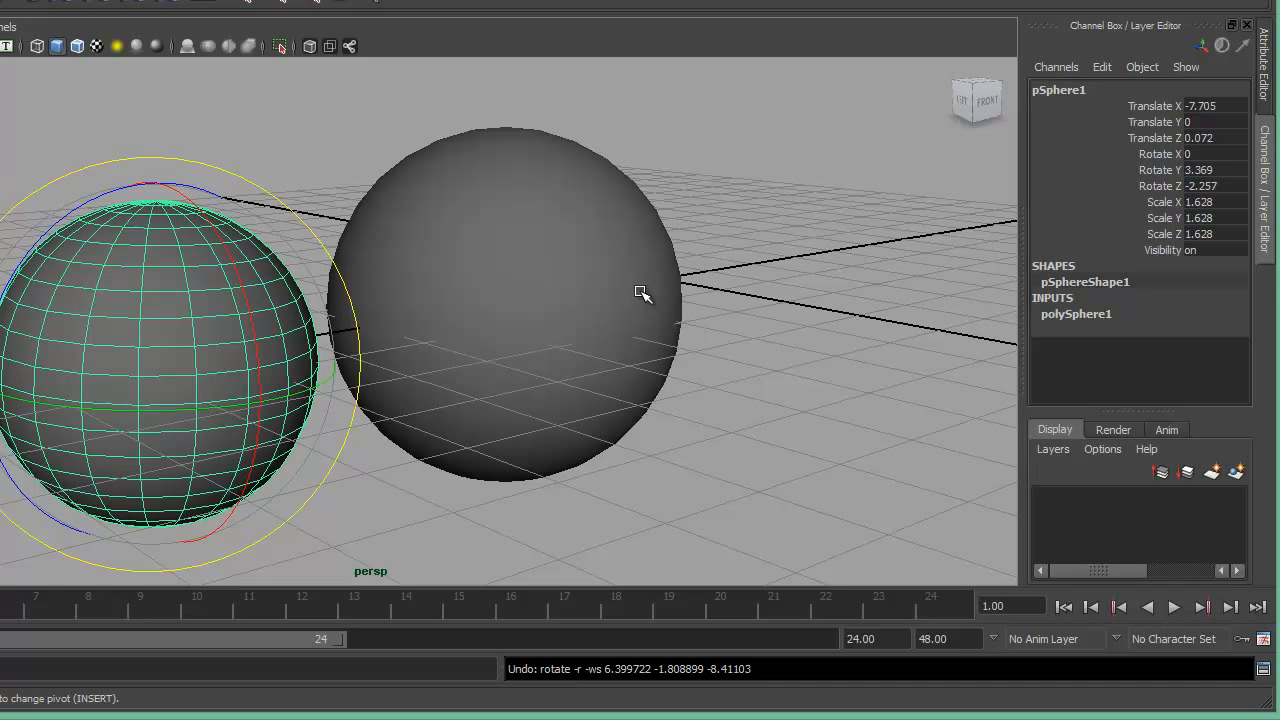
key("ctrl+z")
key("ctrl+z")
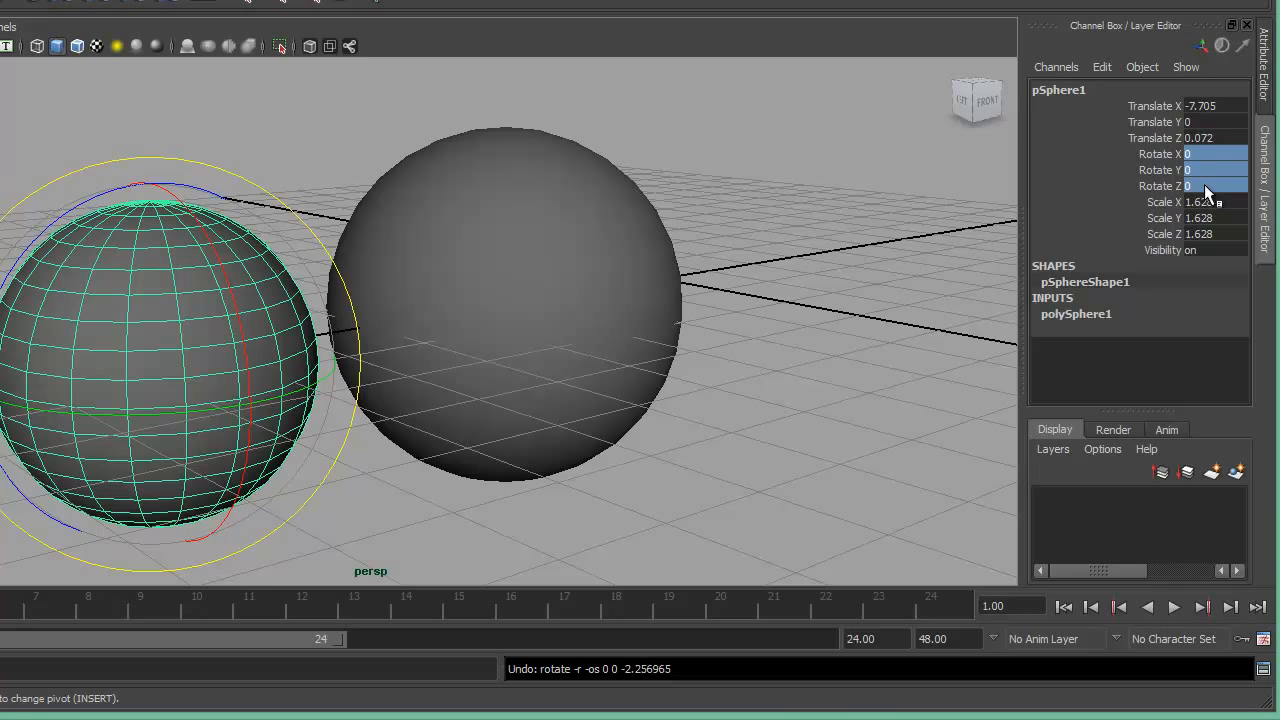
Try rotation values of 30 on X, Y and Z for the polygon sphere and reset all three to 0.
left_click(1204, 186)
key("Return")
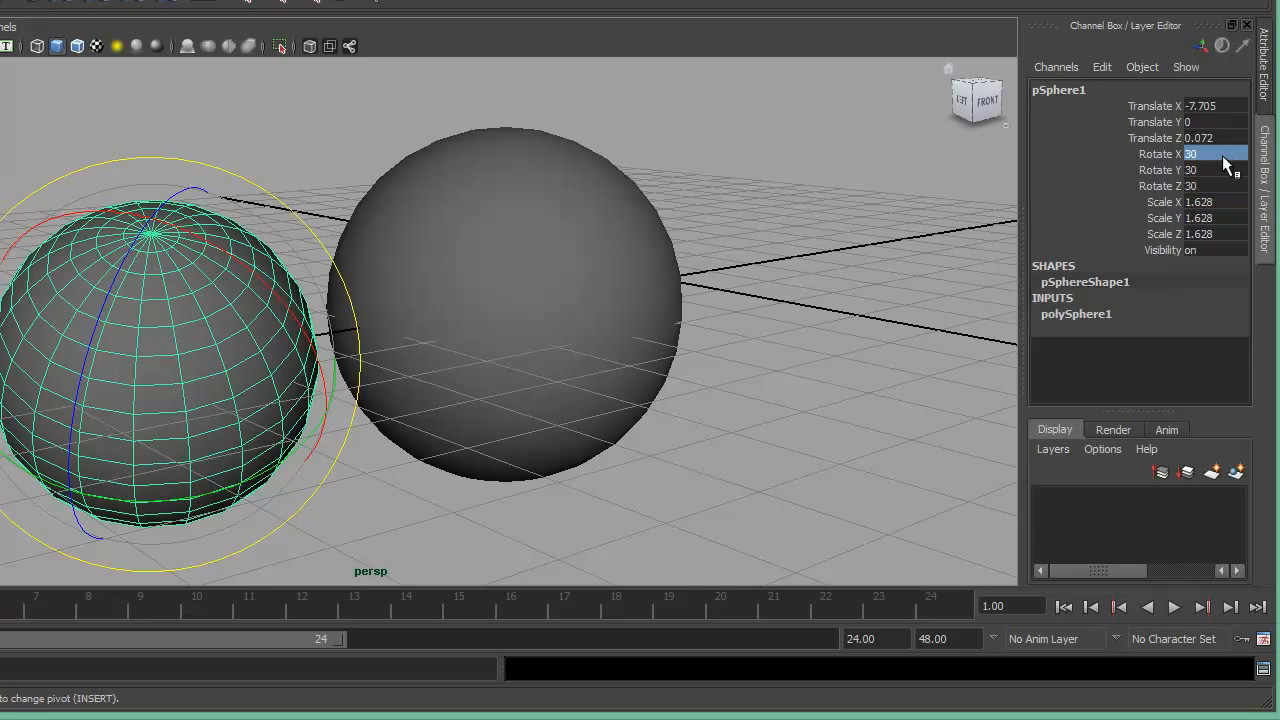
type("0")
key("Return")
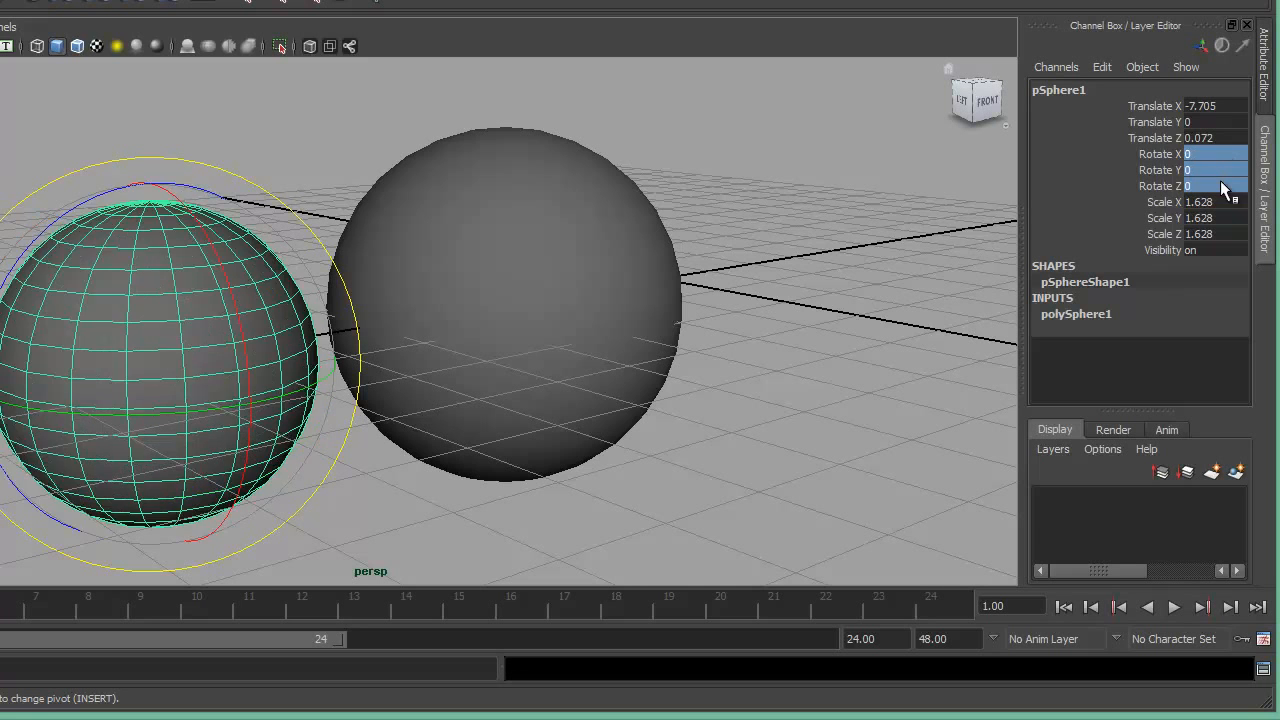
Set the polygon sphere's Z rotation to 90.
left_click(1226, 184)
type("90")
key("Return")
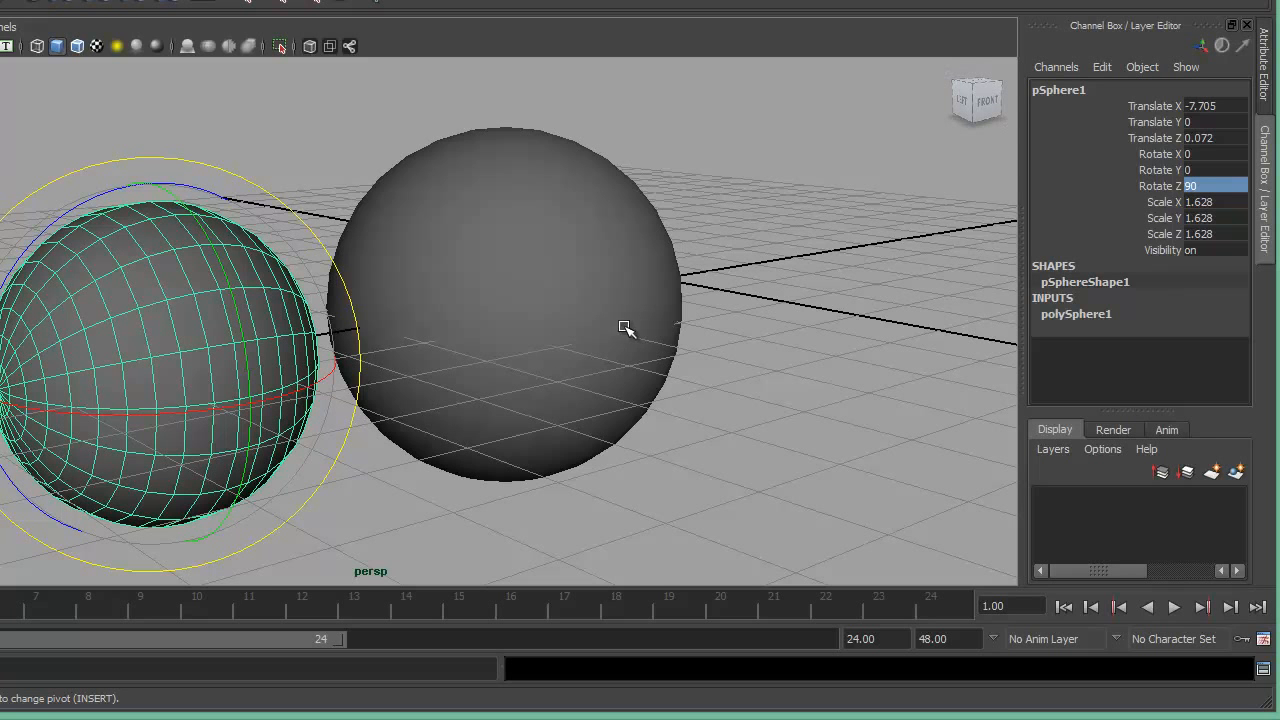
Compare wireframe with shaded display and cycle through the Move, Rotate and Scale tools on the polygon sphere.
key("4")
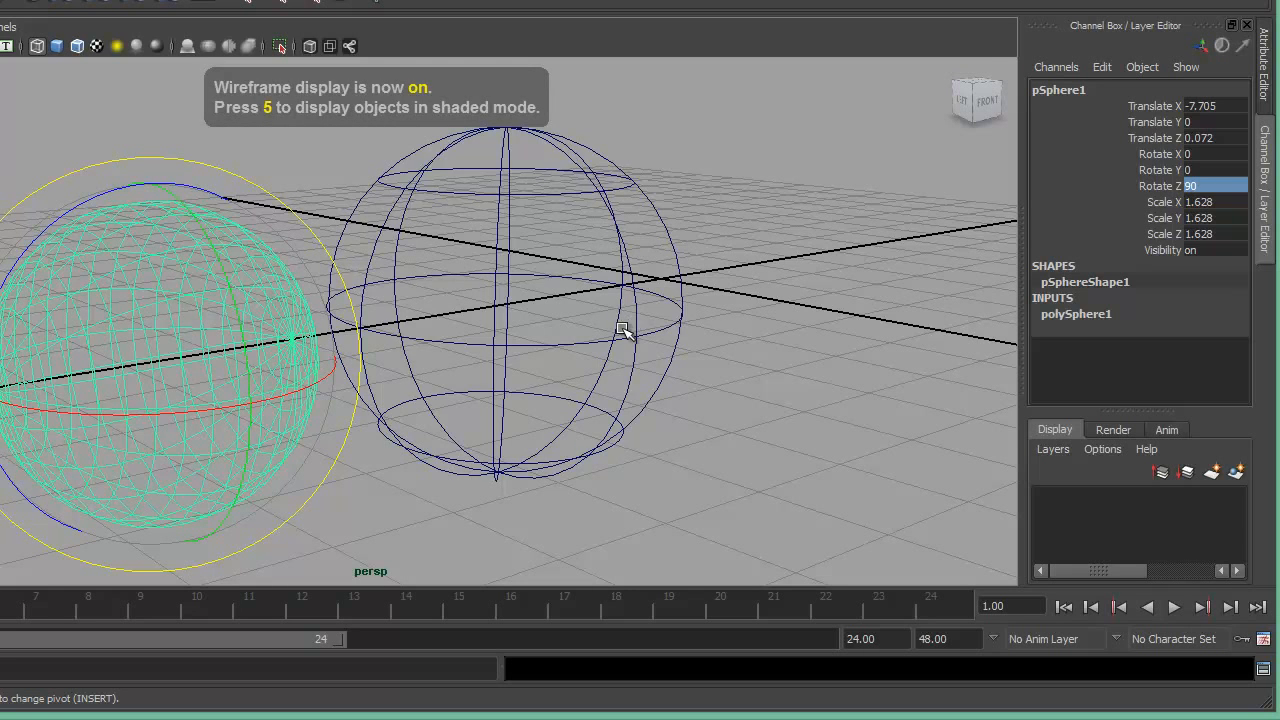
key("5")
key("w")
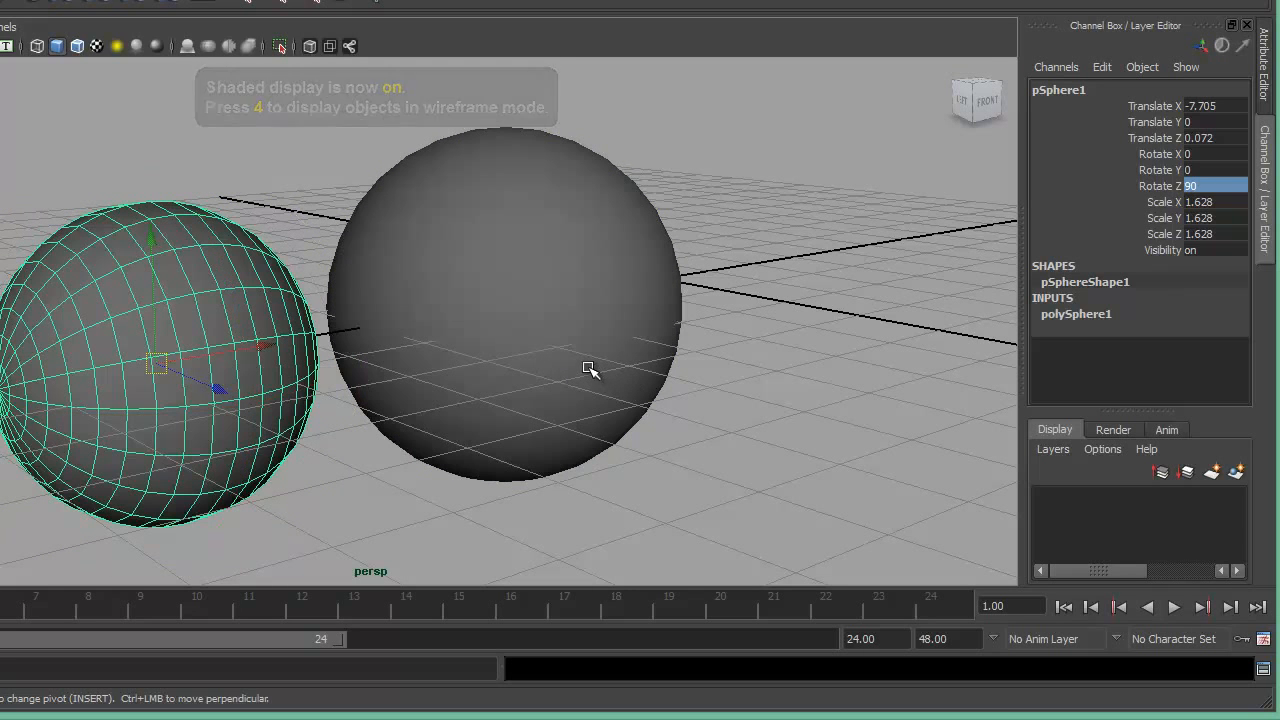
key("e")
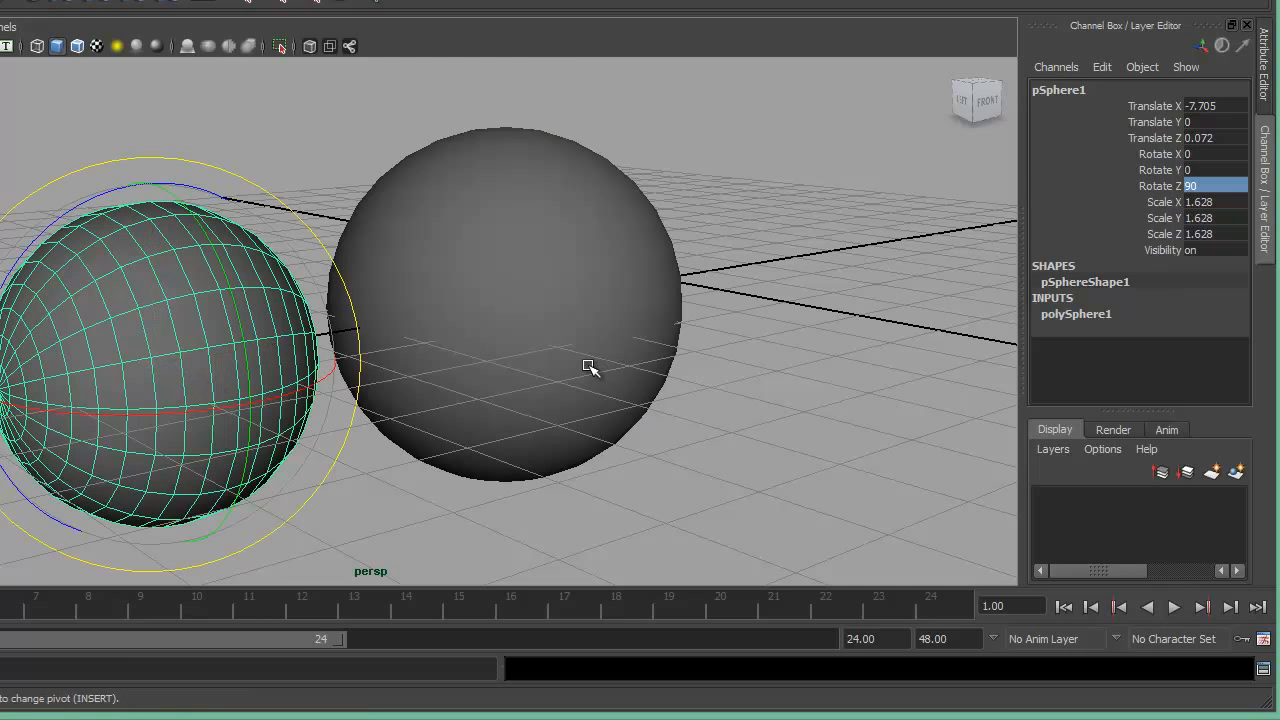
key("Insert")
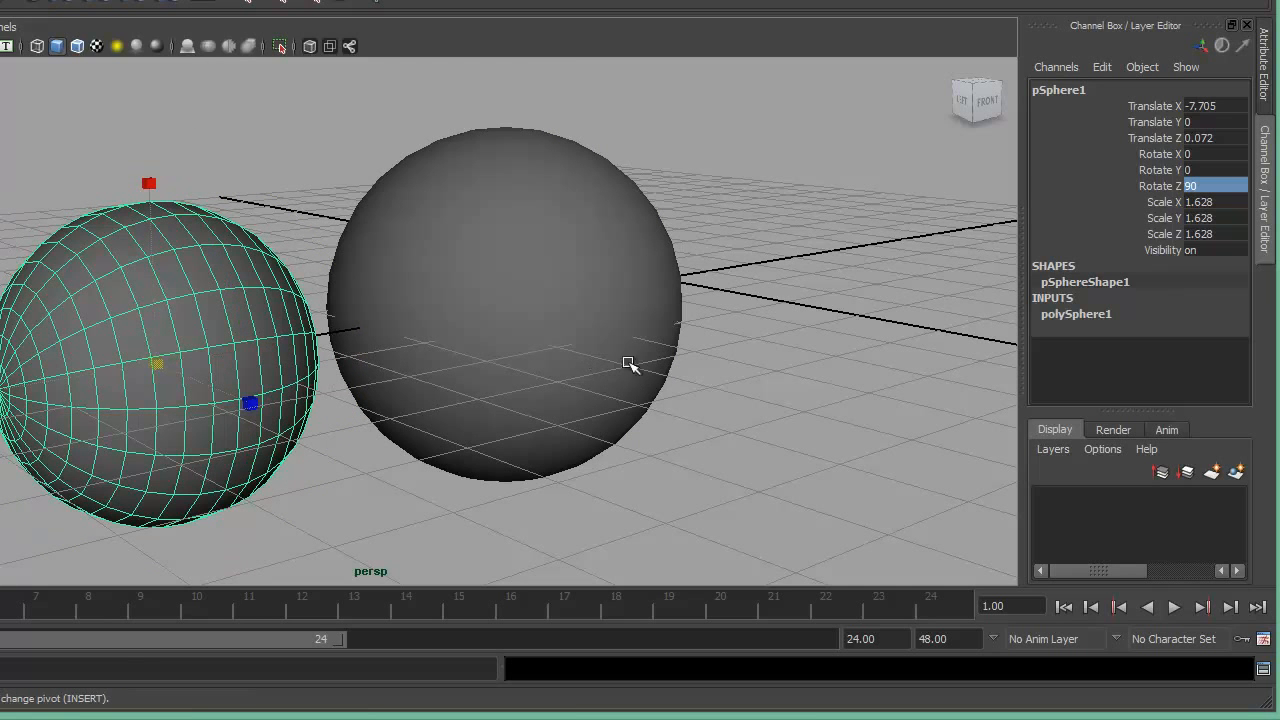
Activate the Select tool, select the polygon and NURBS spheres together, and clear the selection.
left_click_drag(521, 385, 456, 385, "alt")
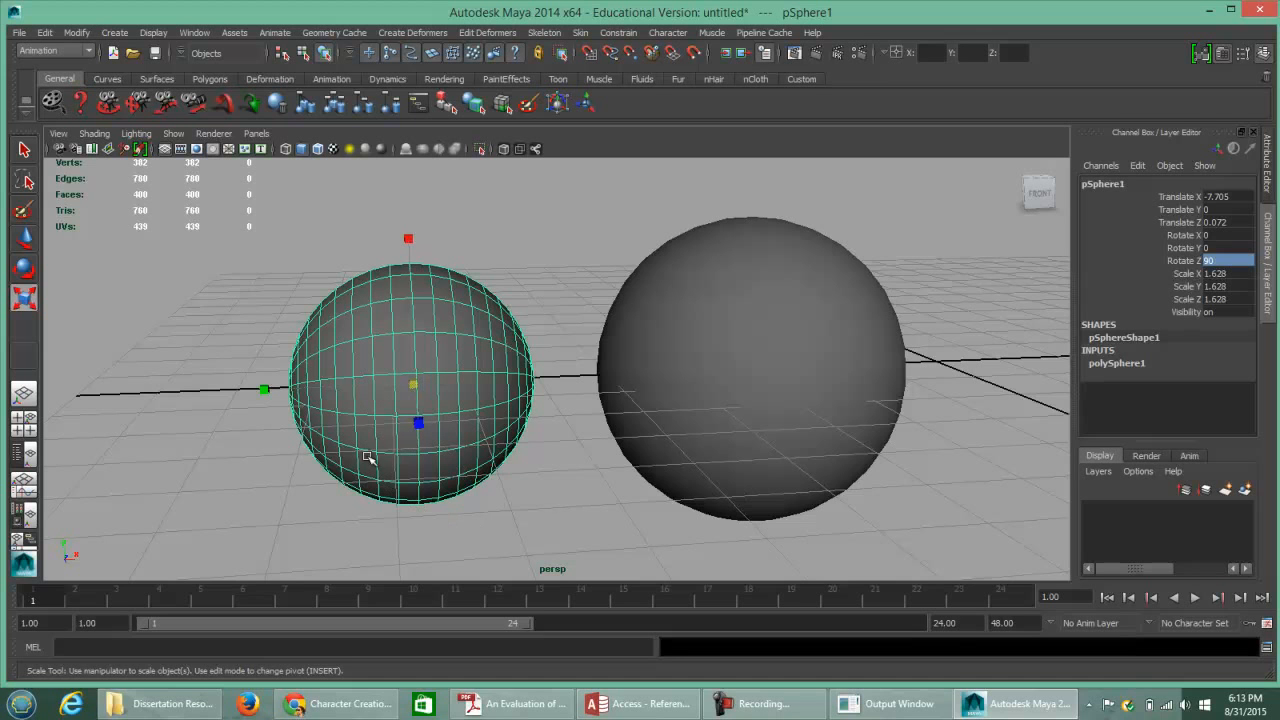
left_click_drag(400, 437, 449, 437, "alt")
key("q")
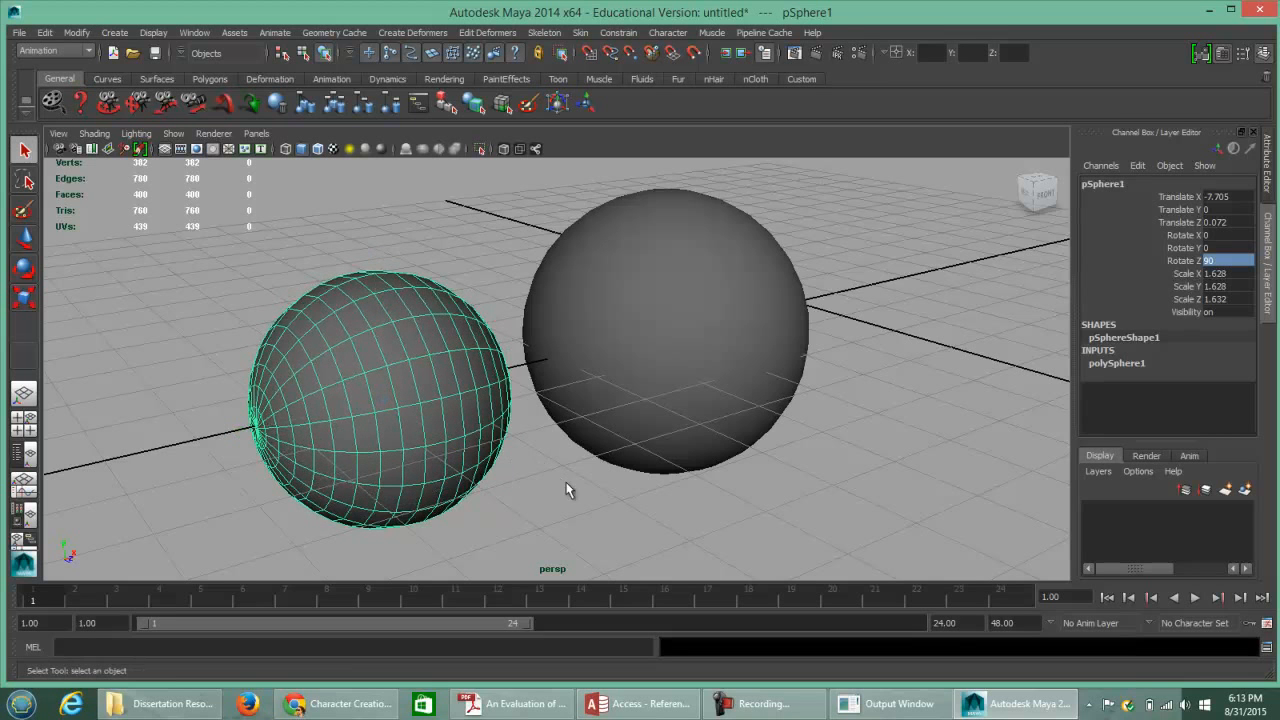
left_click(642, 455)
left_click(491, 337)
left_click(789, 377, "shift")
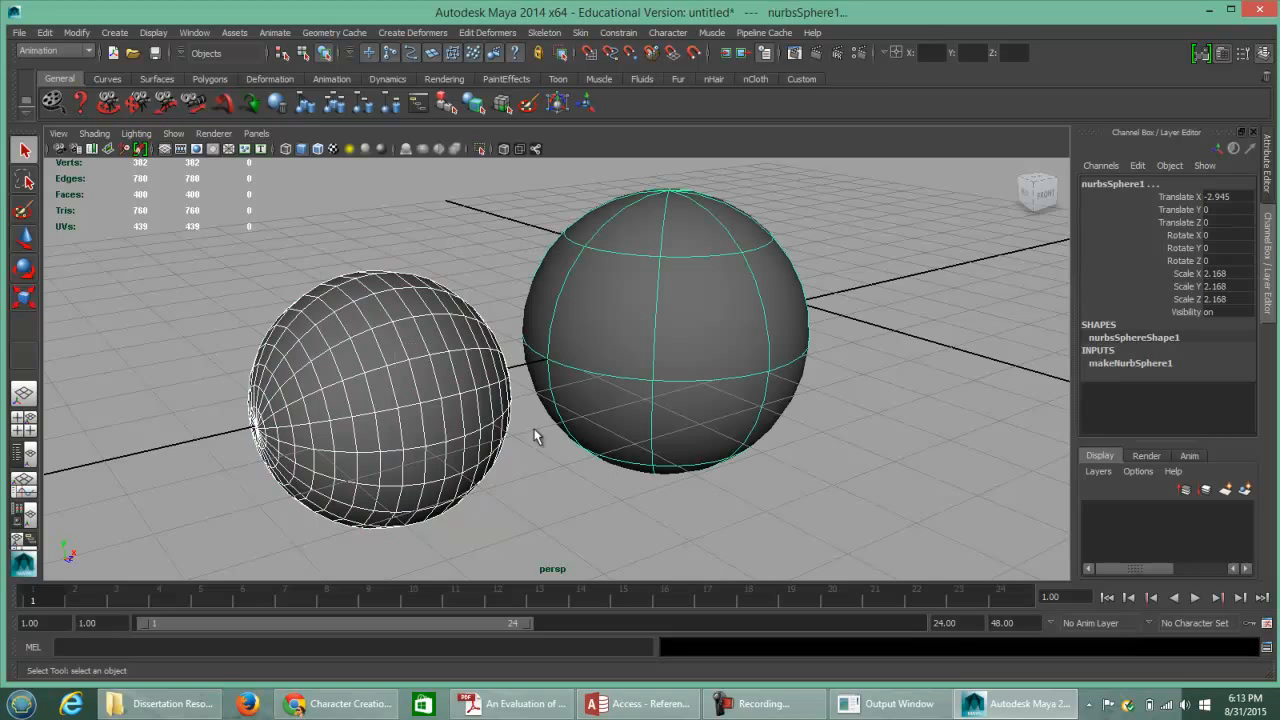
left_click(910, 502)
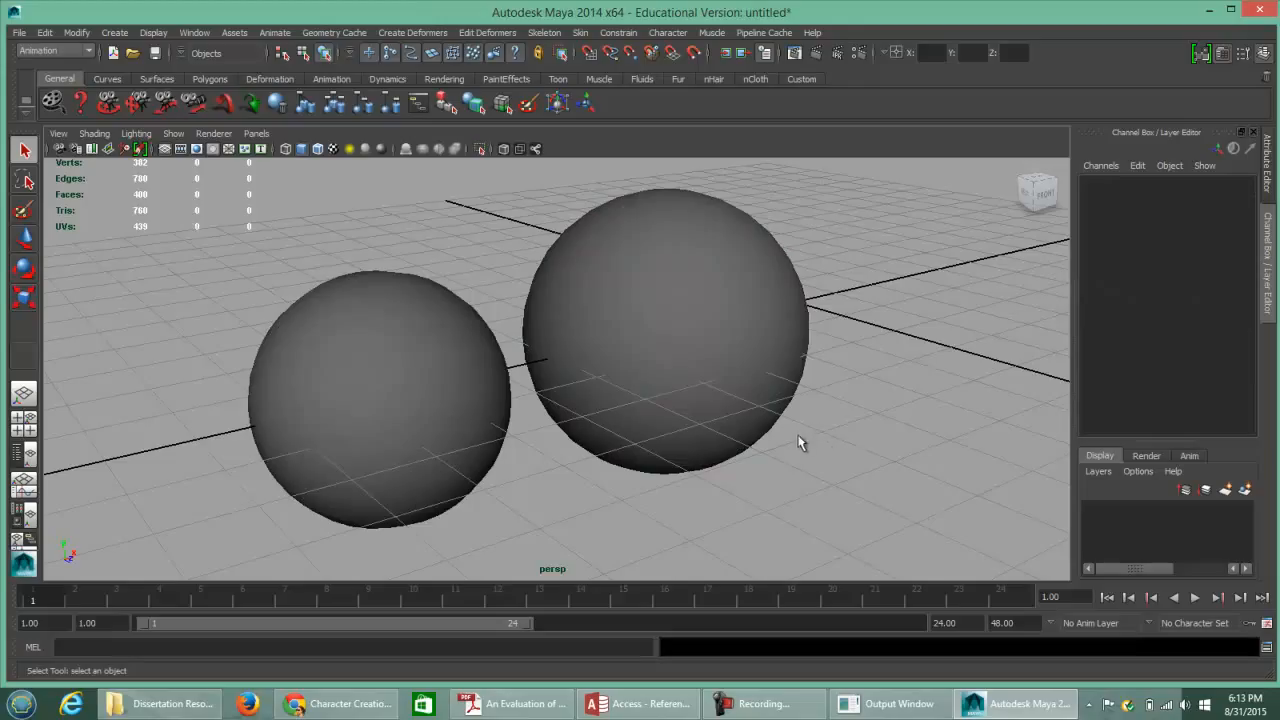